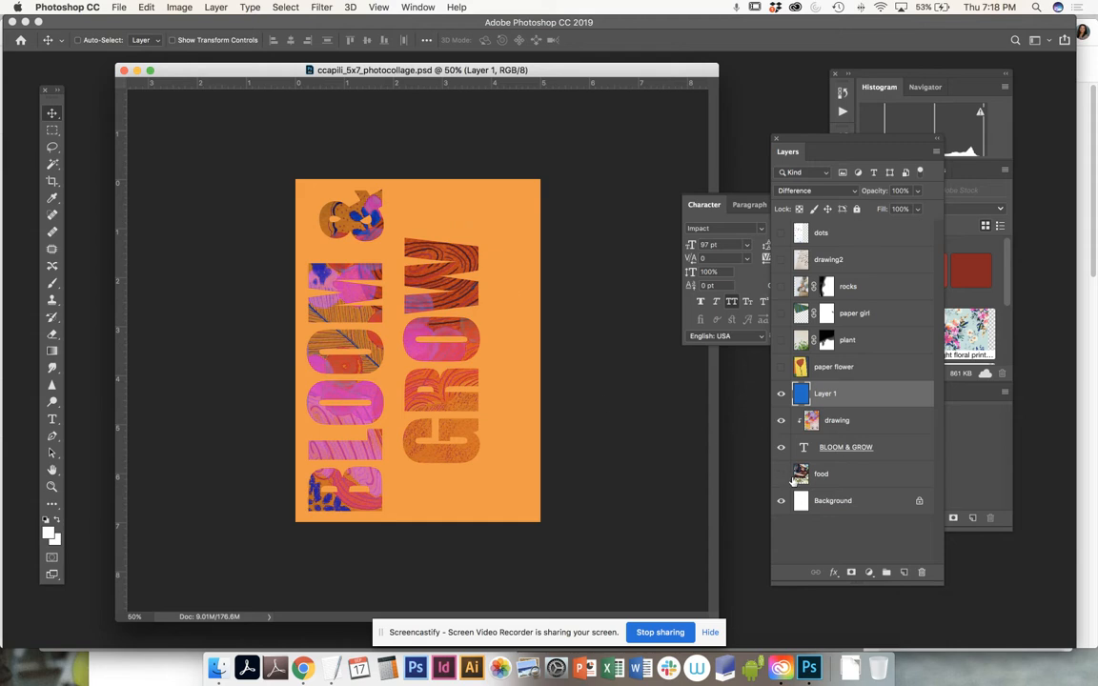
- Hide the Layer 1, drawing and BLOOM & GROW text layers
{"action": "left_click", "coordinate": [781, 394]}
{"action": "left_click", "coordinate": [781, 420]}
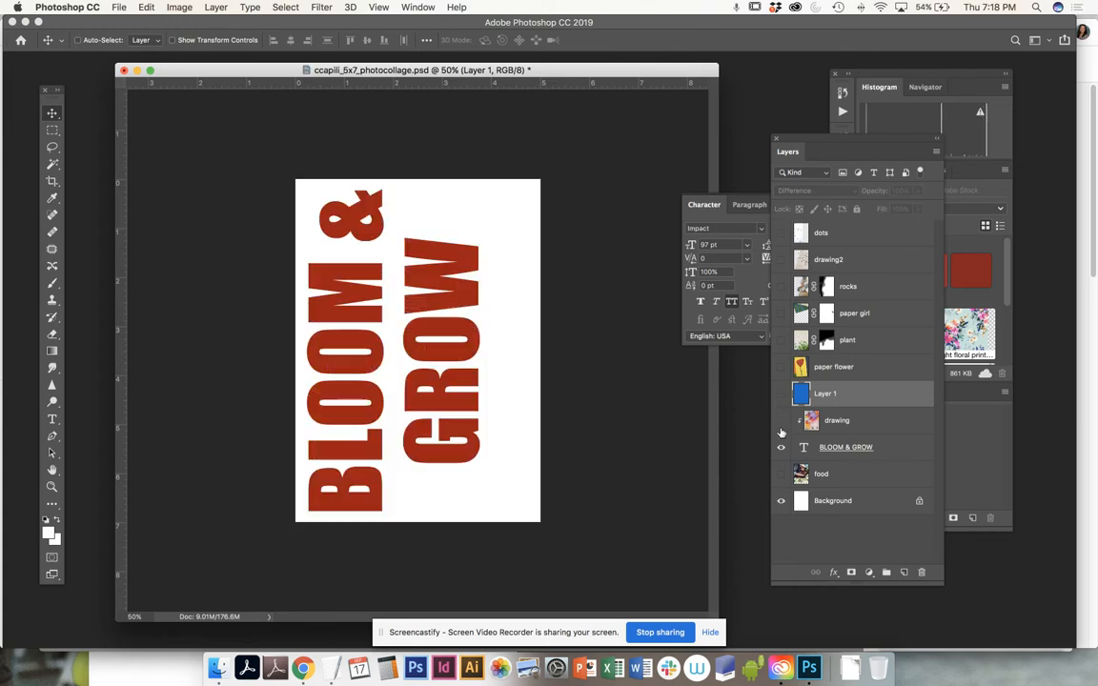
{"action": "left_click", "coordinate": [781, 447]}
- Show the food layer and shift its image down to the canvas's lower edge
{"action": "left_click", "coordinate": [788, 474]}
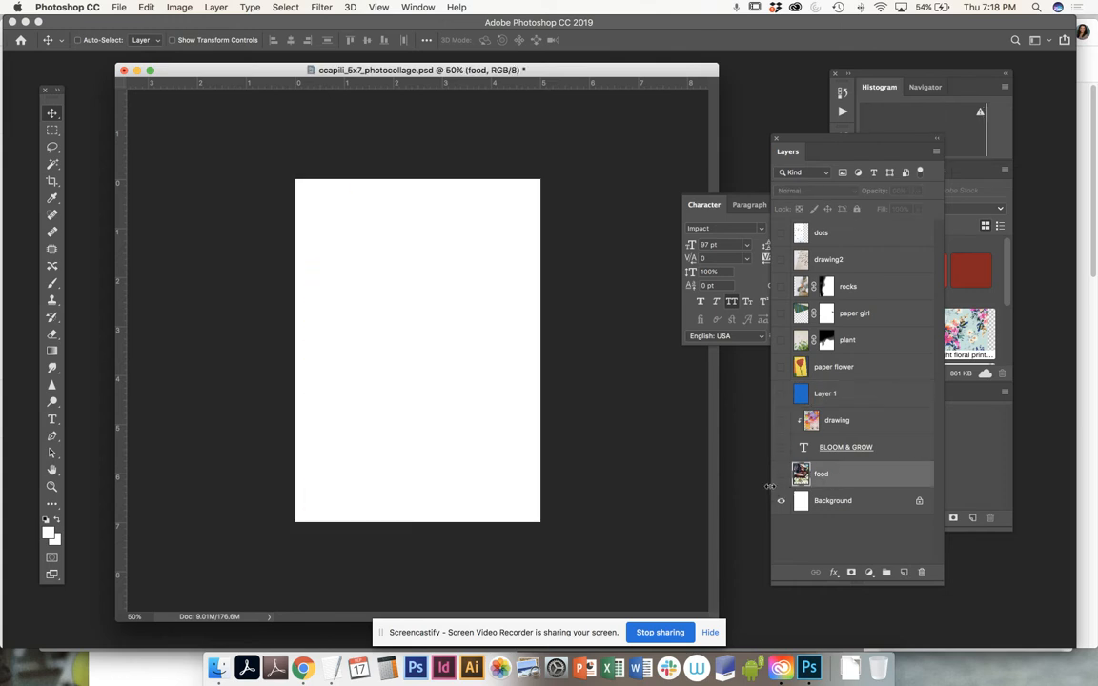
{"action": "left_click", "coordinate": [781, 474]}
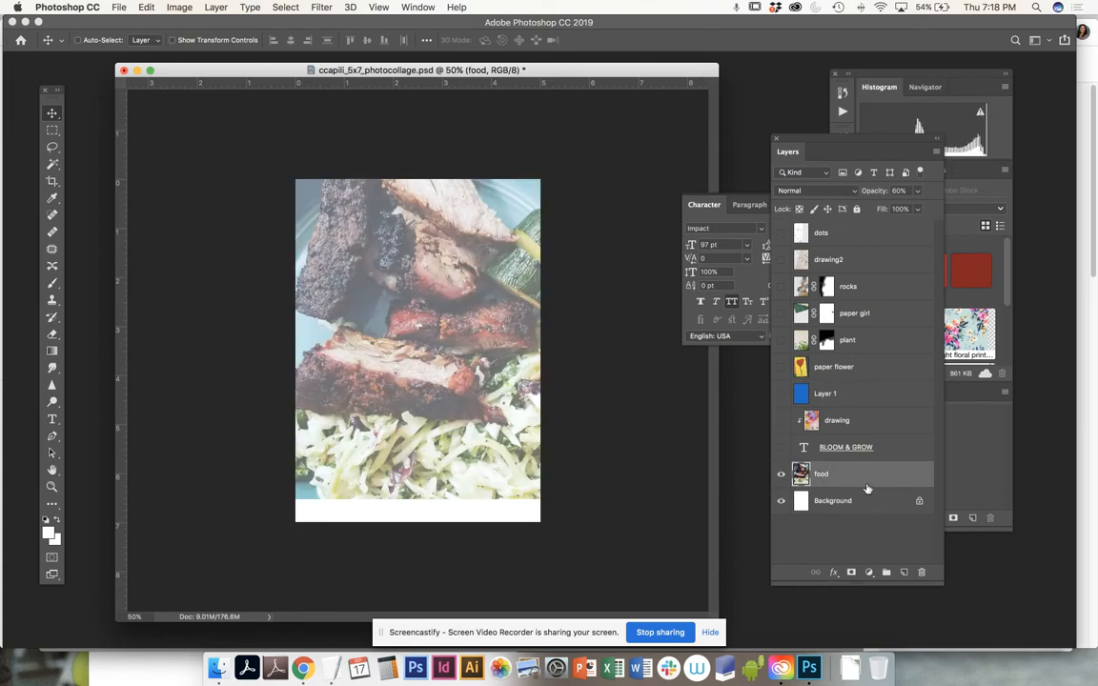
{"action": "left_click_drag", "start_coordinate": [550, 364], "coordinate": [504, 385]}
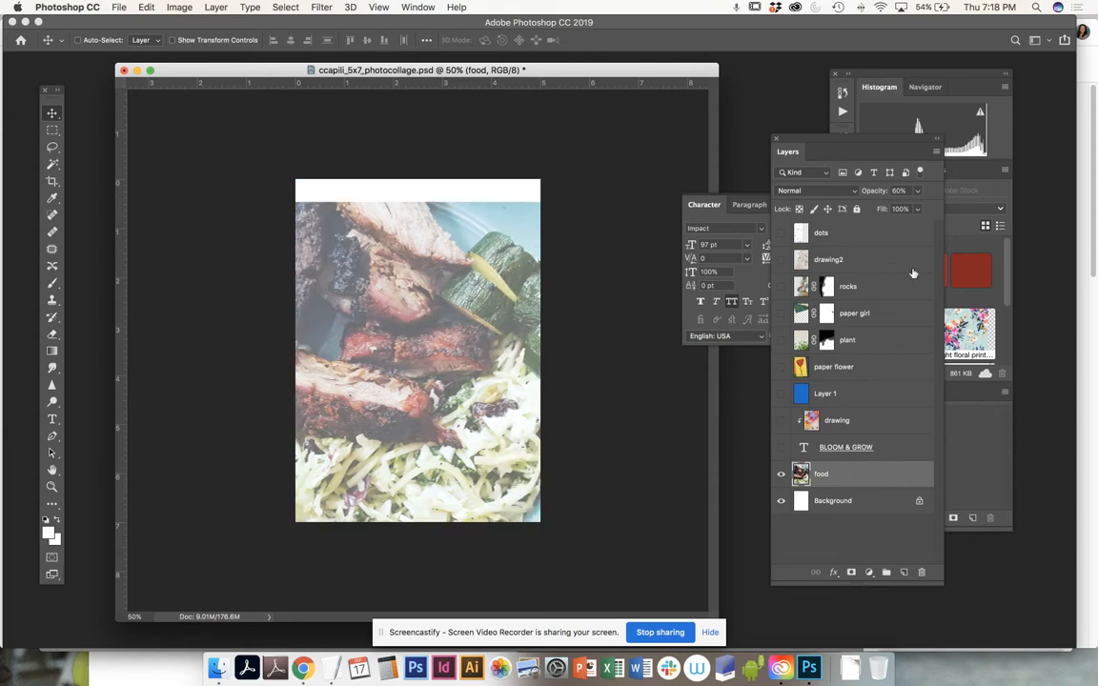
- Set the food layer's opacity to 100% and move it directly above Layer 1 in the stacking order
{"action": "left_click", "coordinate": [917, 192]}
{"action": "left_click_drag", "start_coordinate": [912, 206], "coordinate": [935, 210]}
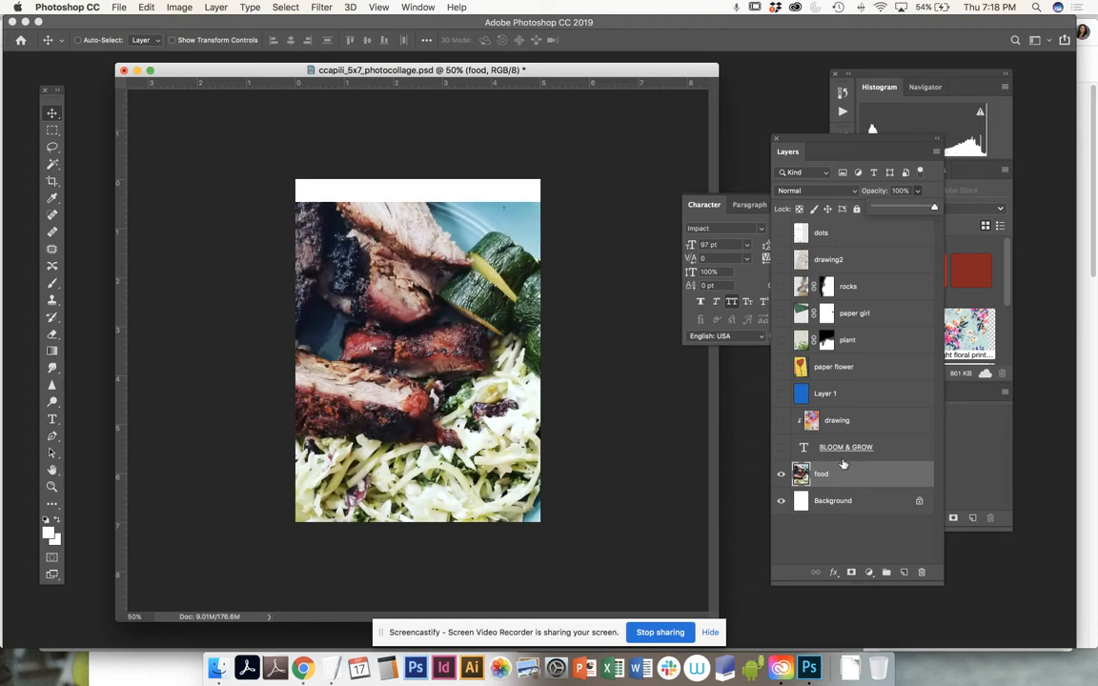
{"action": "left_click_drag", "start_coordinate": [851, 478], "coordinate": [851, 386]}
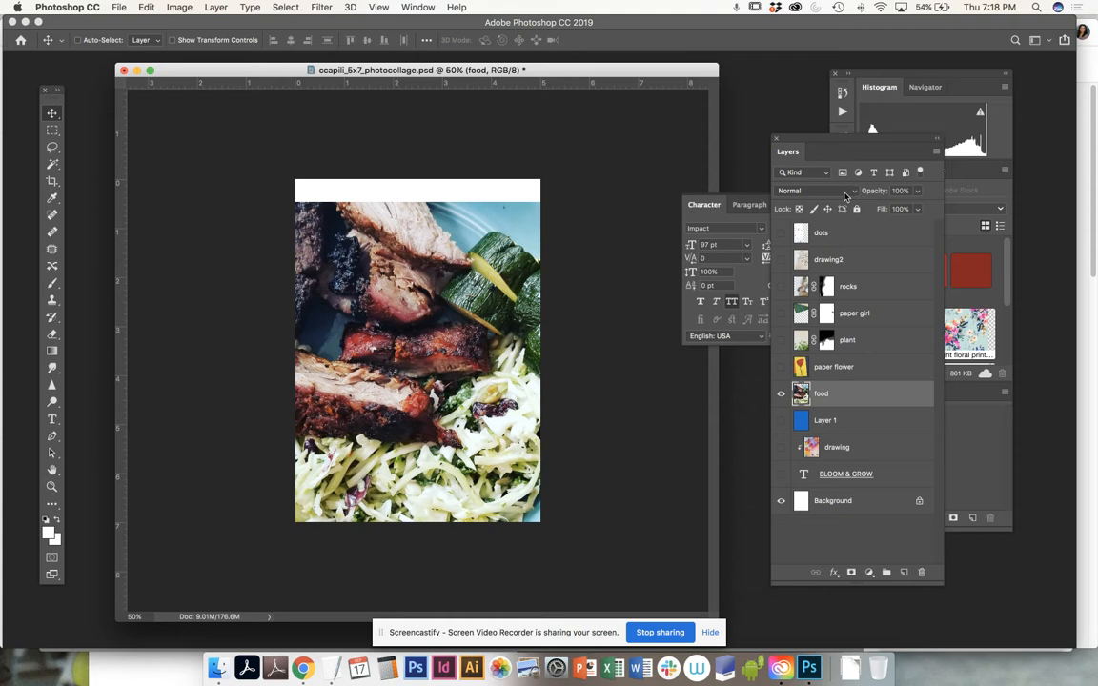
- Preview the dots, drawing2, rocks, paper girl and plant layers one at a time over the food image
{"action": "left_click", "coordinate": [781, 232]}
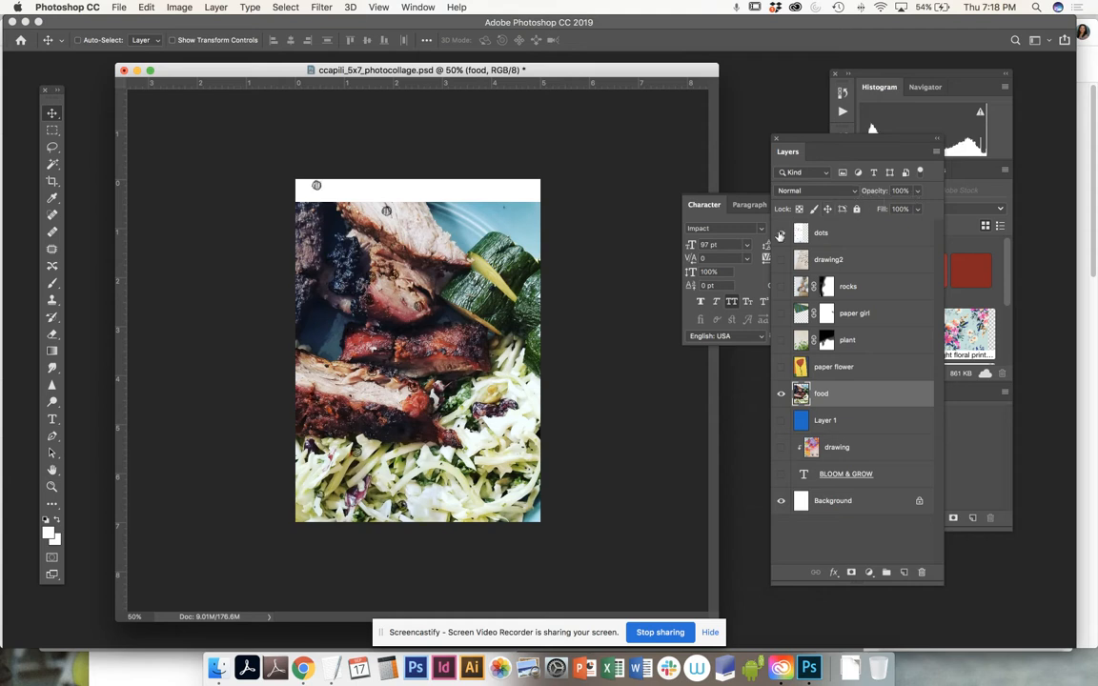
{"action": "left_click", "coordinate": [780, 233]}
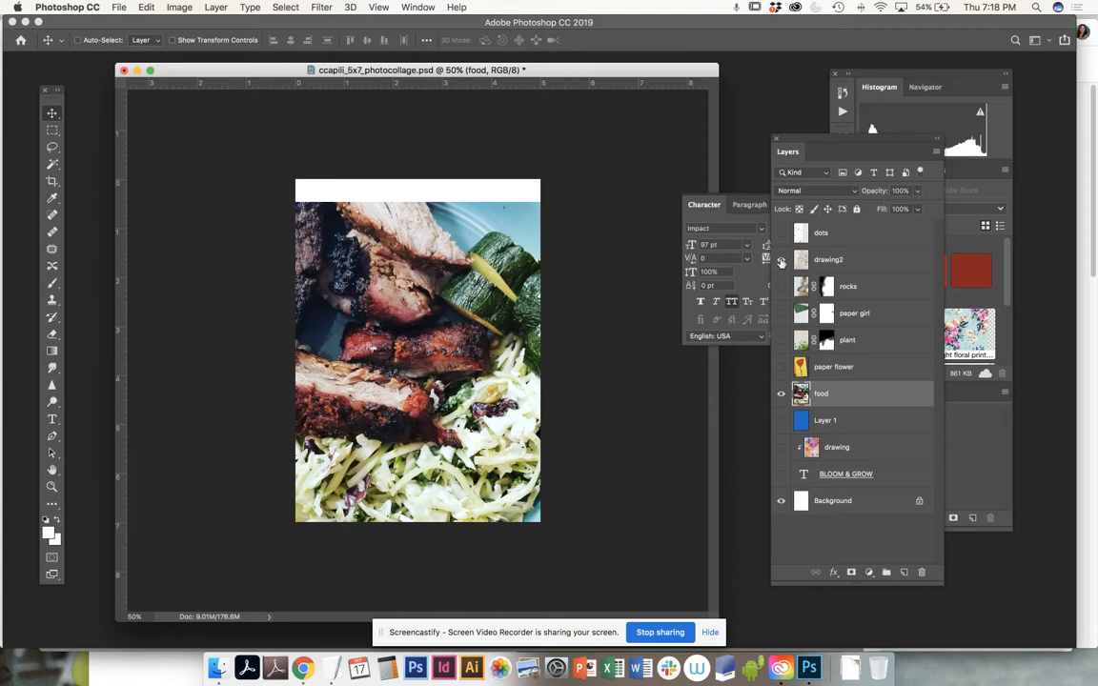
{"action": "left_click", "coordinate": [782, 260]}
{"action": "left_click", "coordinate": [782, 261]}
{"action": "left_click", "coordinate": [779, 287]}
{"action": "left_click", "coordinate": [781, 287]}
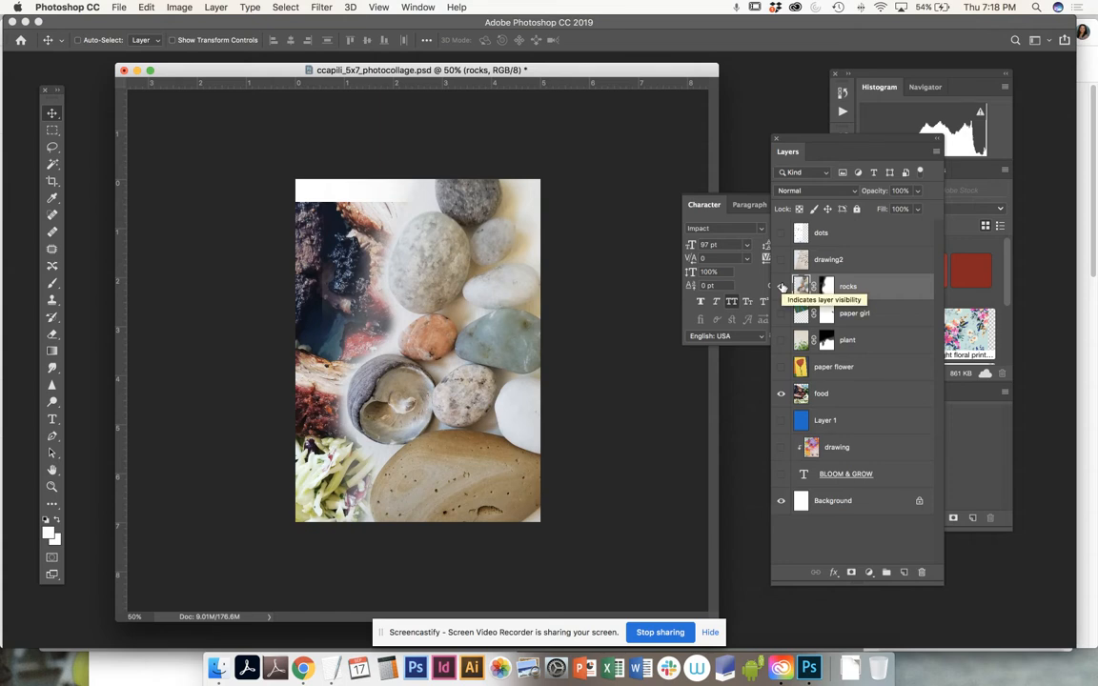
{"action": "left_click", "coordinate": [781, 287]}
{"action": "left_click", "coordinate": [780, 313]}
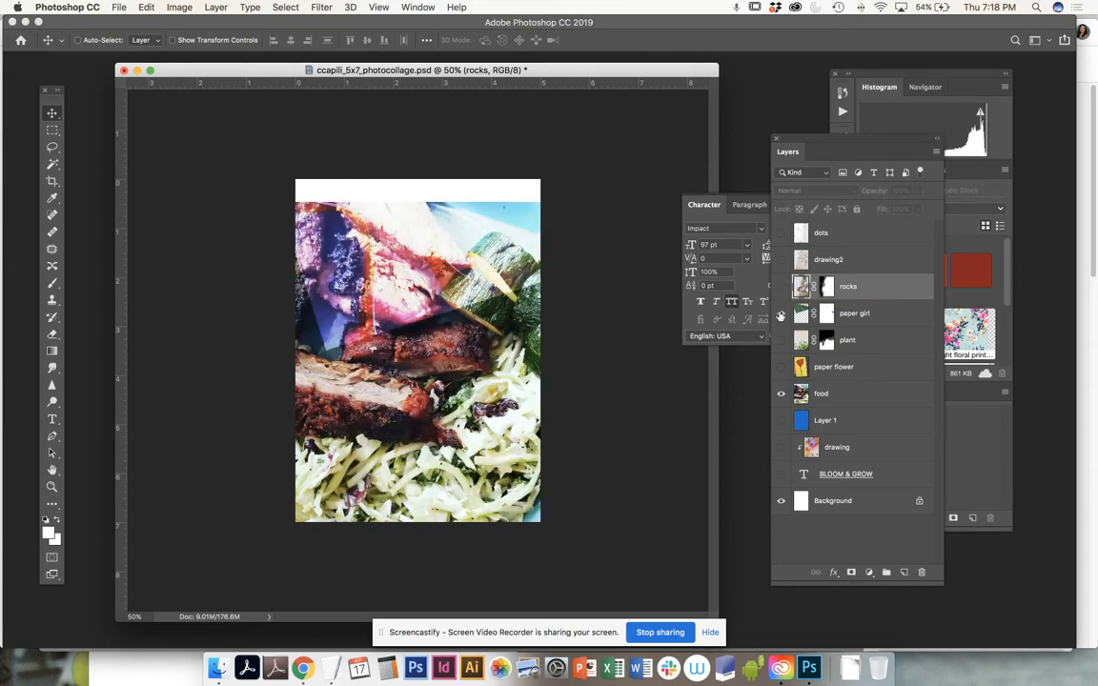
{"action": "left_click", "coordinate": [780, 313]}
{"action": "left_click", "coordinate": [794, 341]}
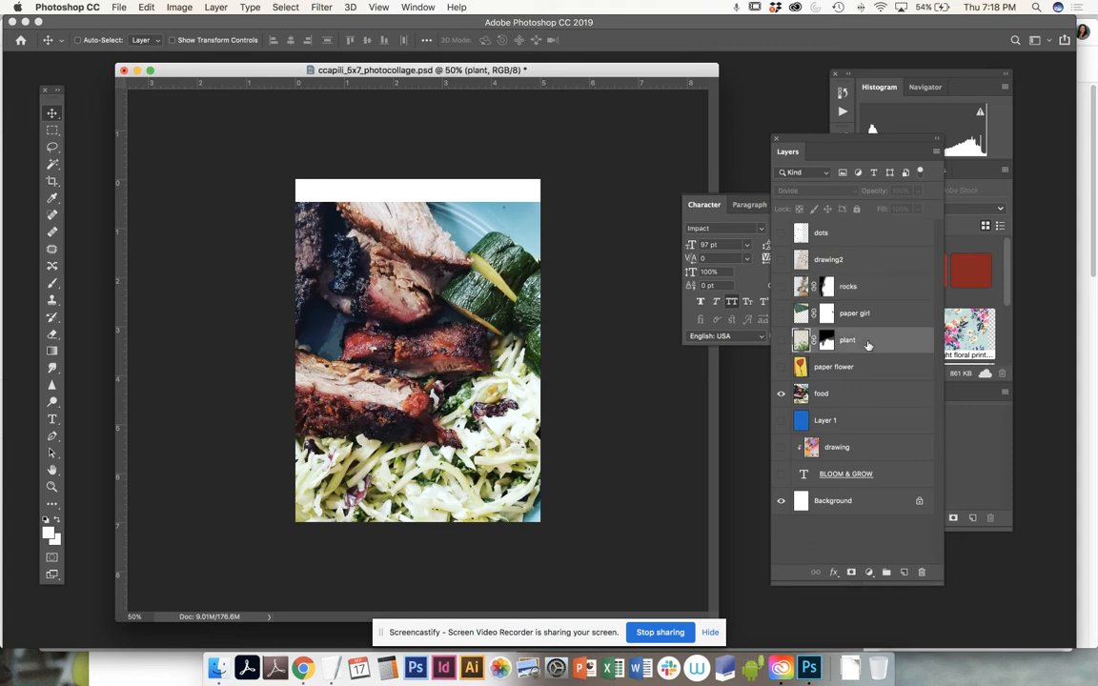
{"action": "left_click", "coordinate": [781, 341]}
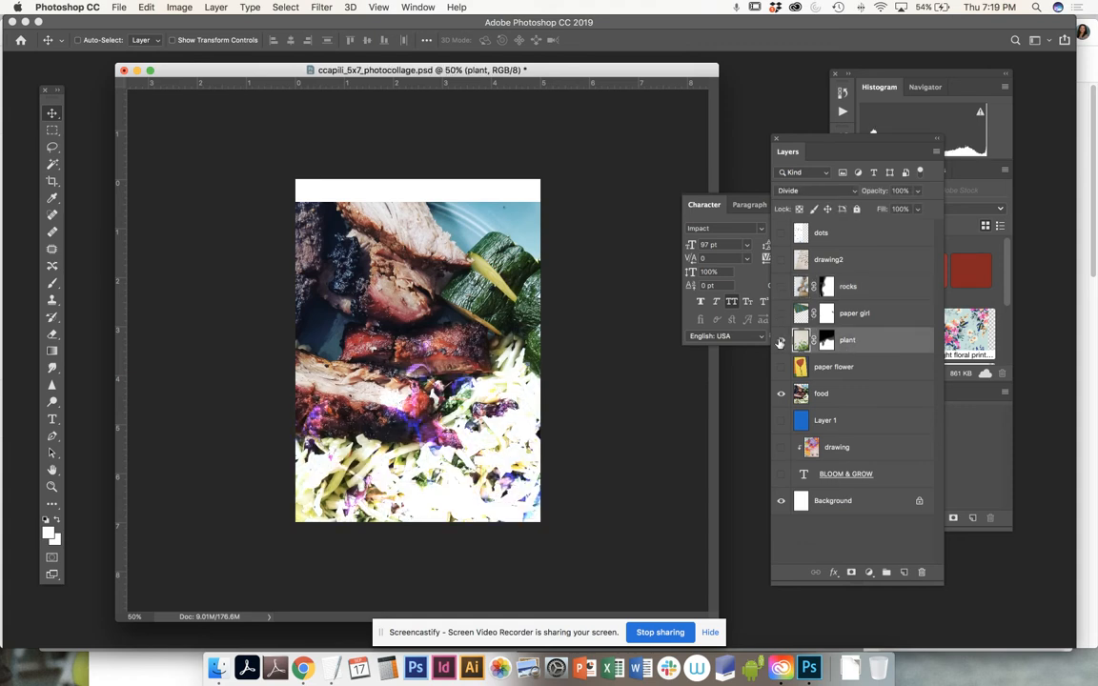
{"action": "left_click", "coordinate": [780, 341]}
{"action": "left_click", "coordinate": [780, 287]}
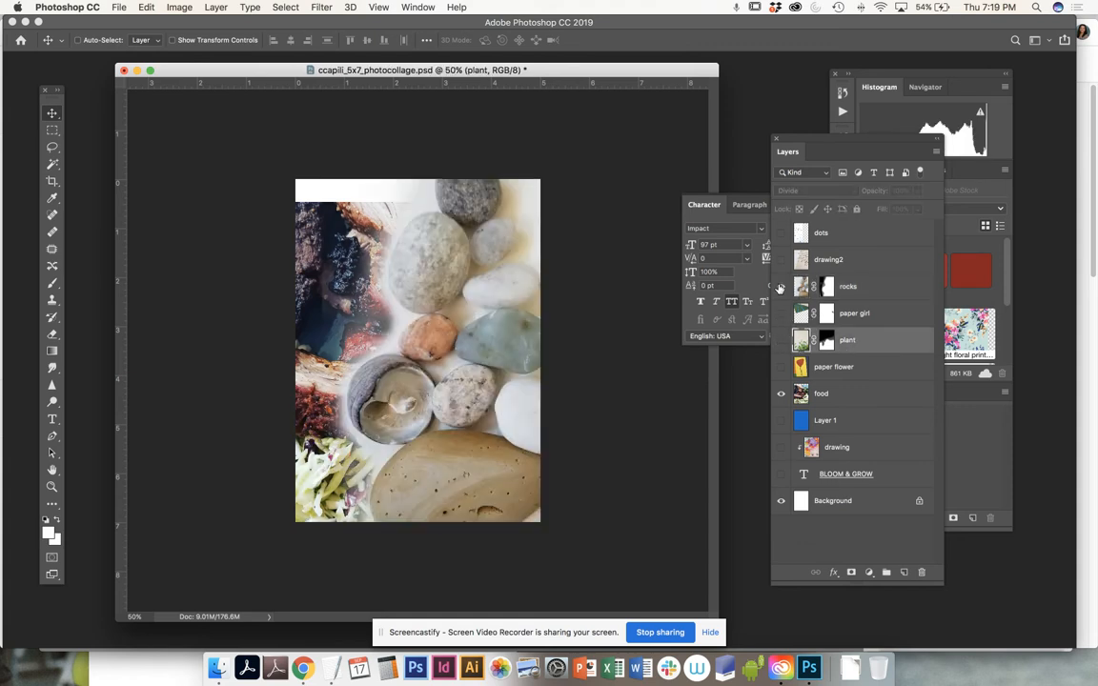
{"action": "left_click", "coordinate": [781, 287]}
- Show the drawing2 layer and place a duplicate of the blue Layer 1 directly above it
{"action": "left_click", "coordinate": [781, 259]}
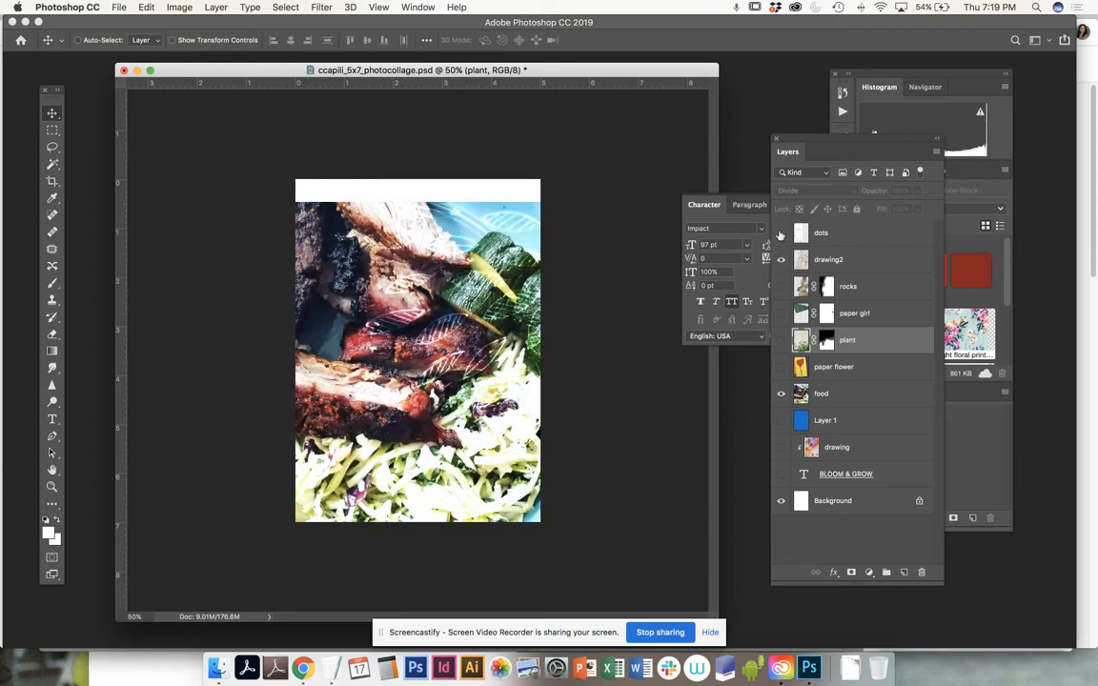
{"action": "left_click", "coordinate": [845, 260]}
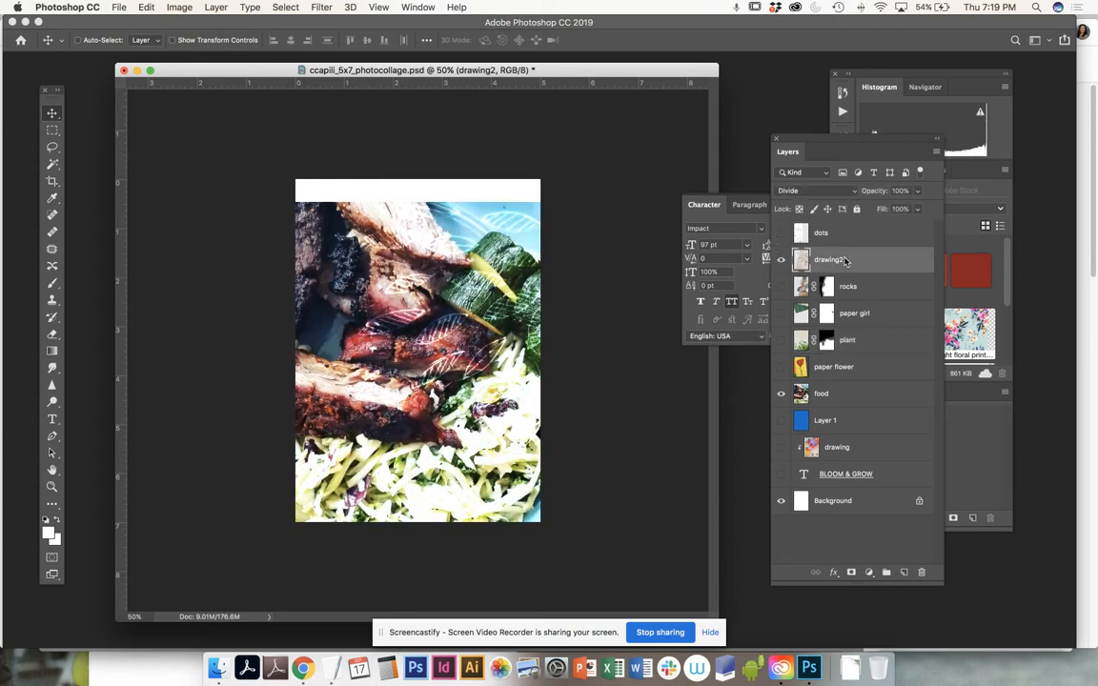
{"action": "left_click", "coordinate": [851, 422]}
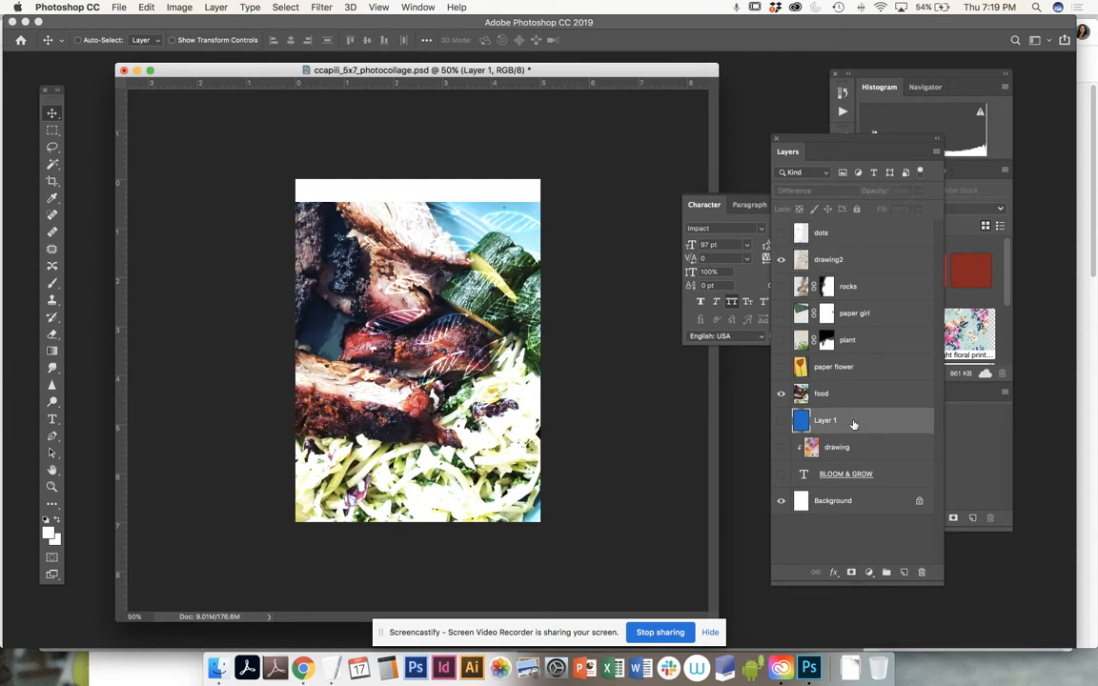
{"action": "left_click_drag", "start_coordinate": [853, 425], "coordinate": [901, 570]}
{"action": "left_click_drag", "start_coordinate": [841, 421], "coordinate": [858, 259]}
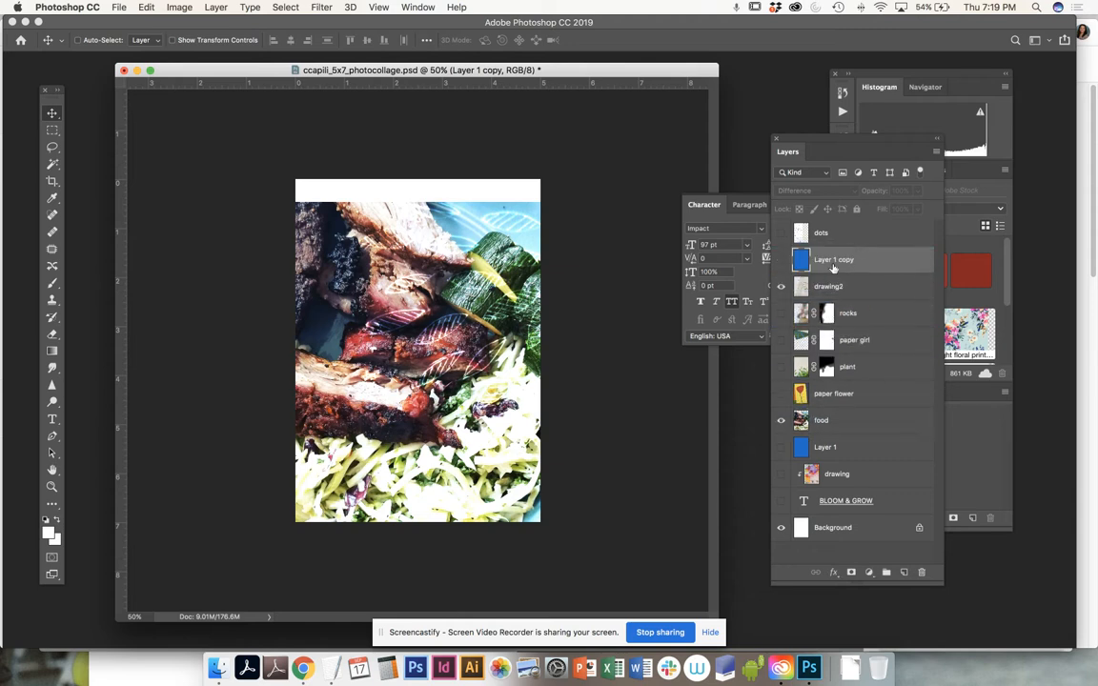
- Show the duplicated blue layer and set its blend mode to Color Burn
{"action": "left_click", "coordinate": [781, 260]}
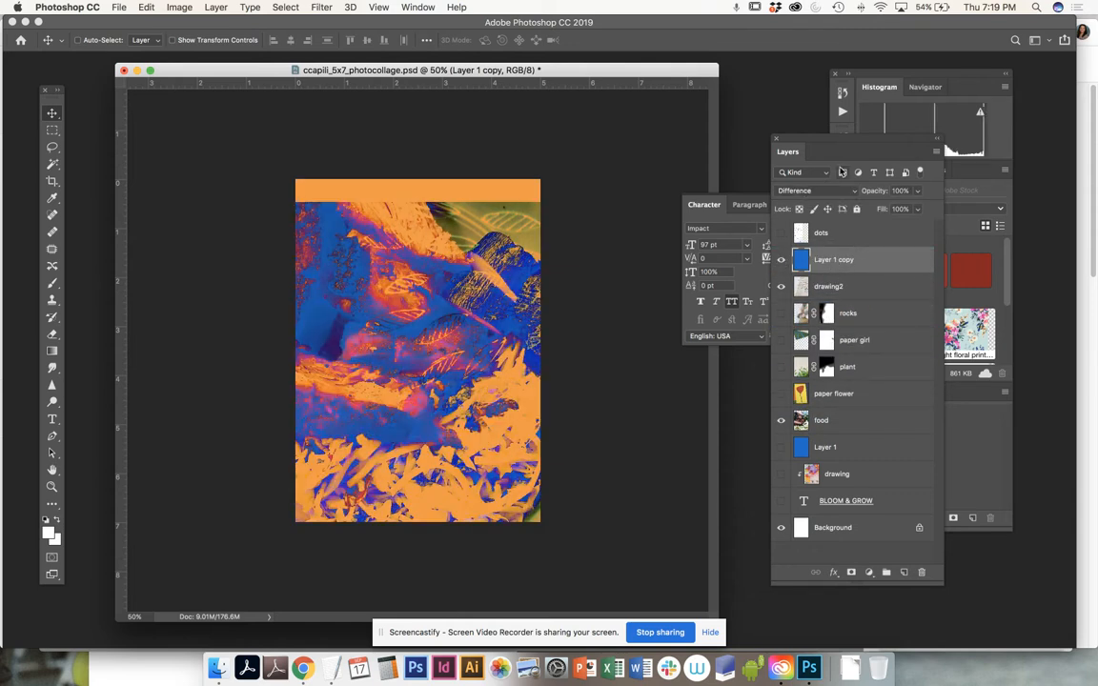
{"action": "left_click", "coordinate": [837, 191]}
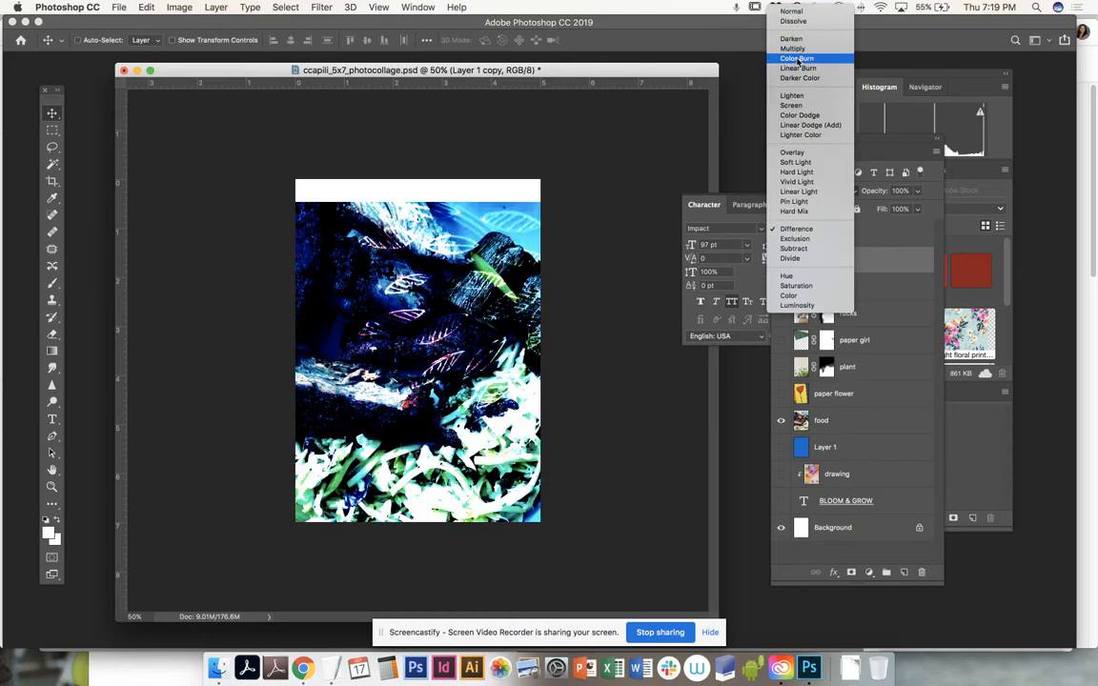
{"action": "left_click", "coordinate": [799, 60]}
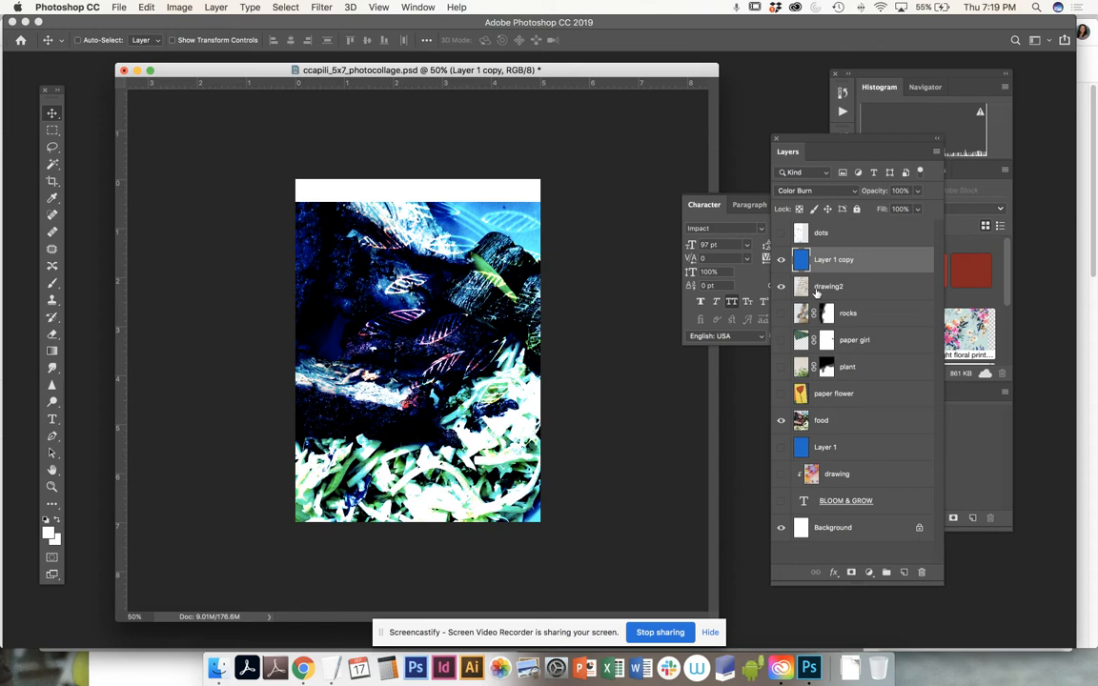
- Show the rocks layer on its own by hiding the food, Layer 1 copy and drawing2 layers
{"action": "left_click", "coordinate": [780, 422]}
{"action": "left_click", "coordinate": [871, 317]}
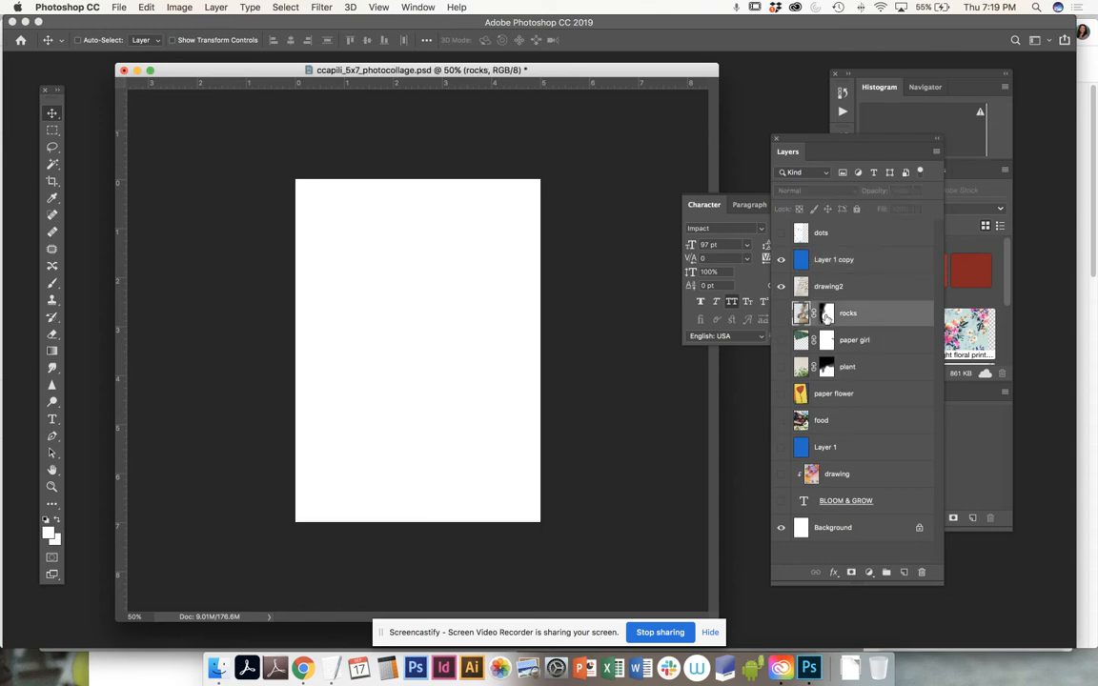
{"action": "left_click", "coordinate": [782, 315]}
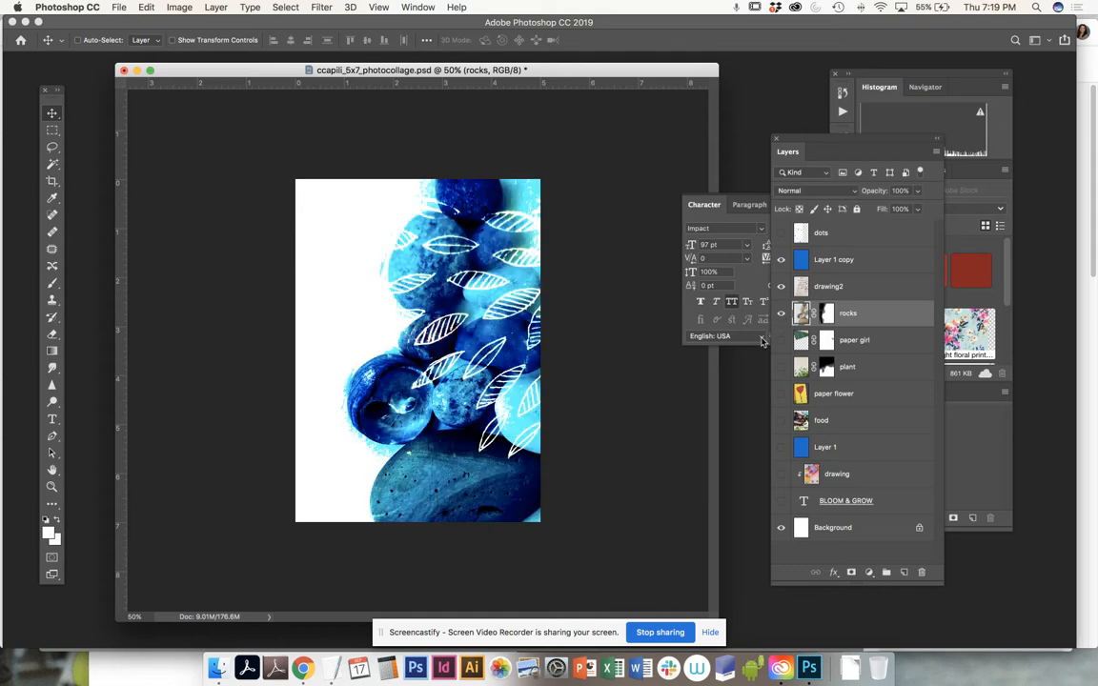
{"action": "left_click", "coordinate": [781, 262]}
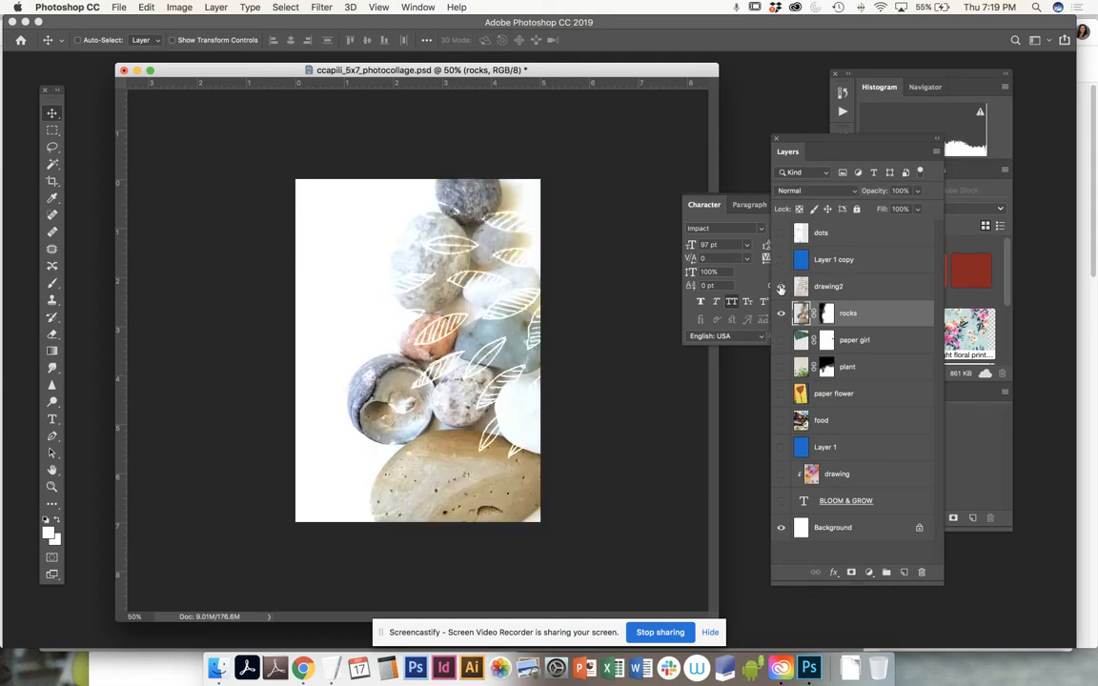
{"action": "left_click", "coordinate": [781, 289]}
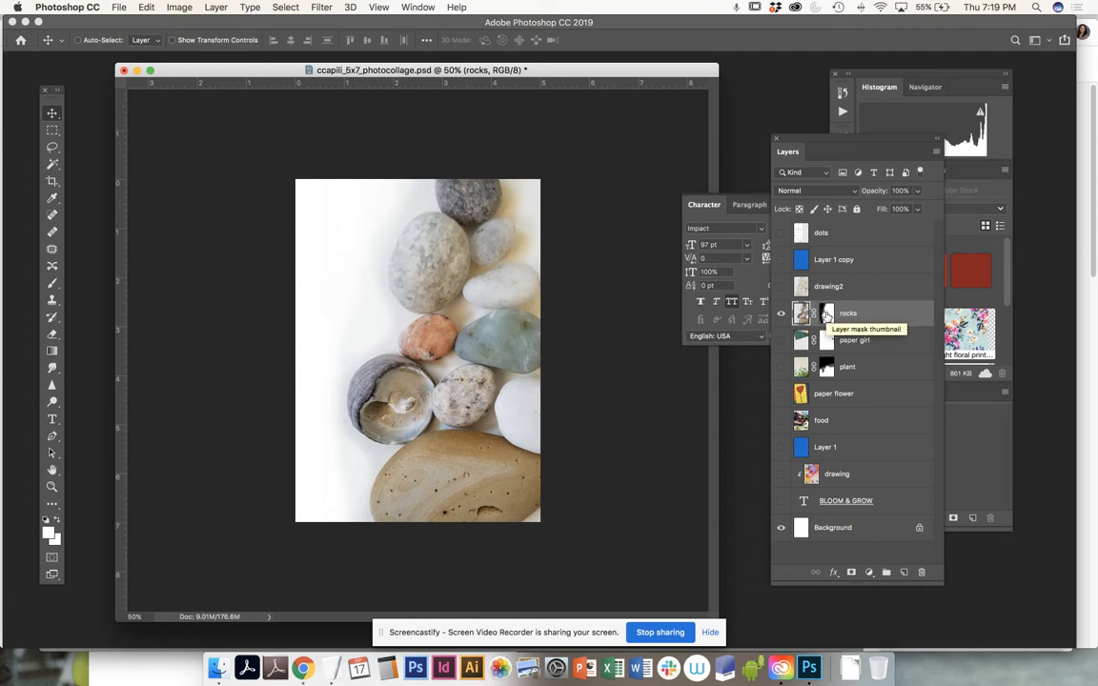
- Delete the rocks layer's mask and reposition the rocks image so it covers the whole canvas
{"action": "left_click", "coordinate": [826, 315]}
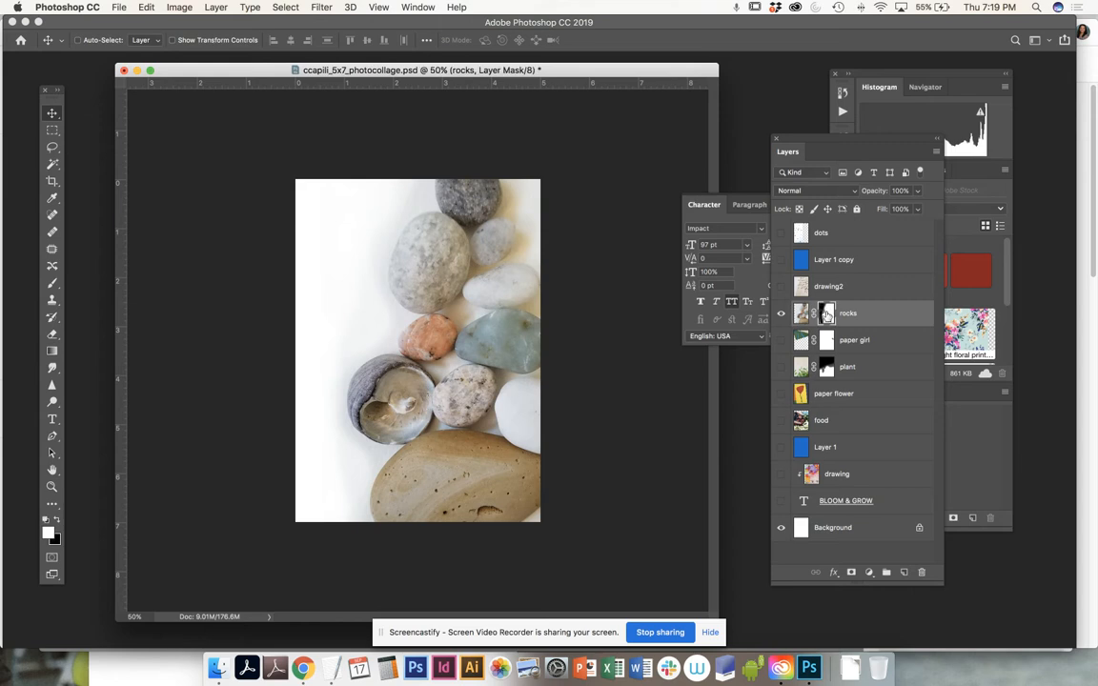
{"action": "right_click", "coordinate": [827, 315]}
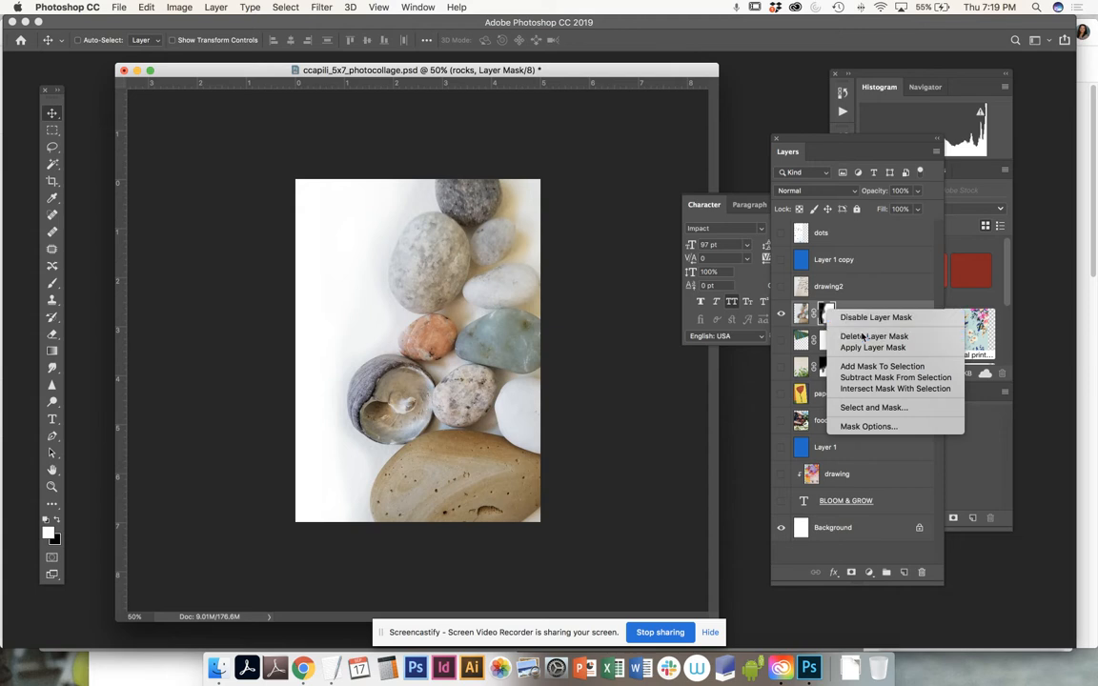
{"action": "left_click", "coordinate": [863, 337]}
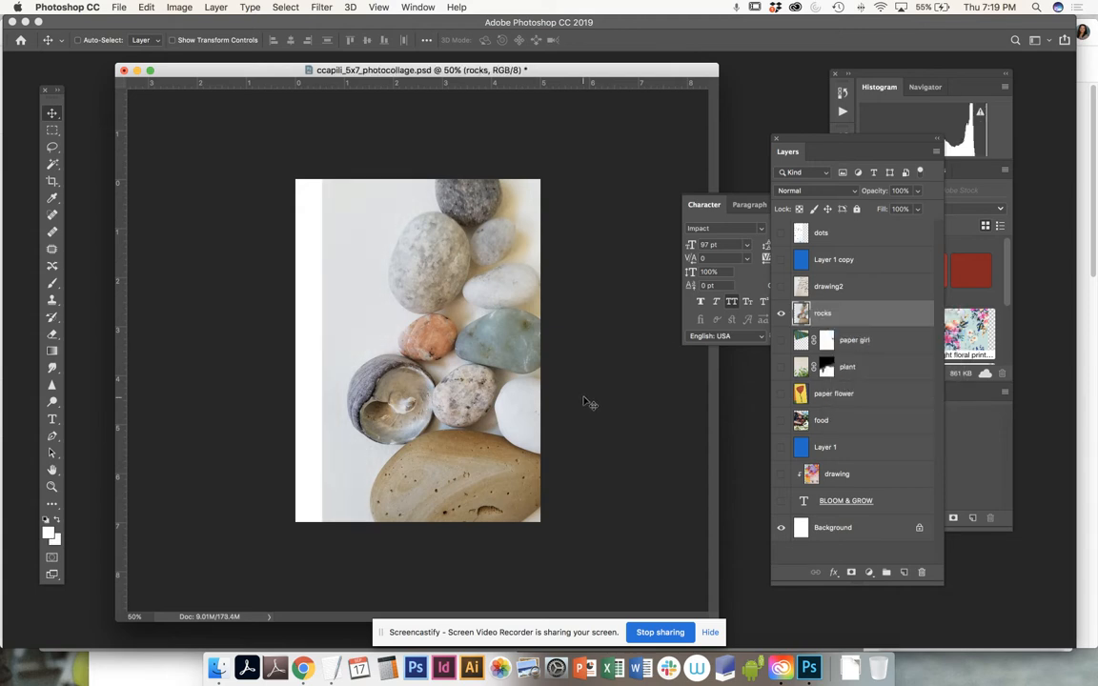
{"action": "left_click_drag", "start_coordinate": [583, 422], "coordinate": [532, 343]}
{"action": "left_click_drag", "start_coordinate": [491, 197], "coordinate": [529, 255]}
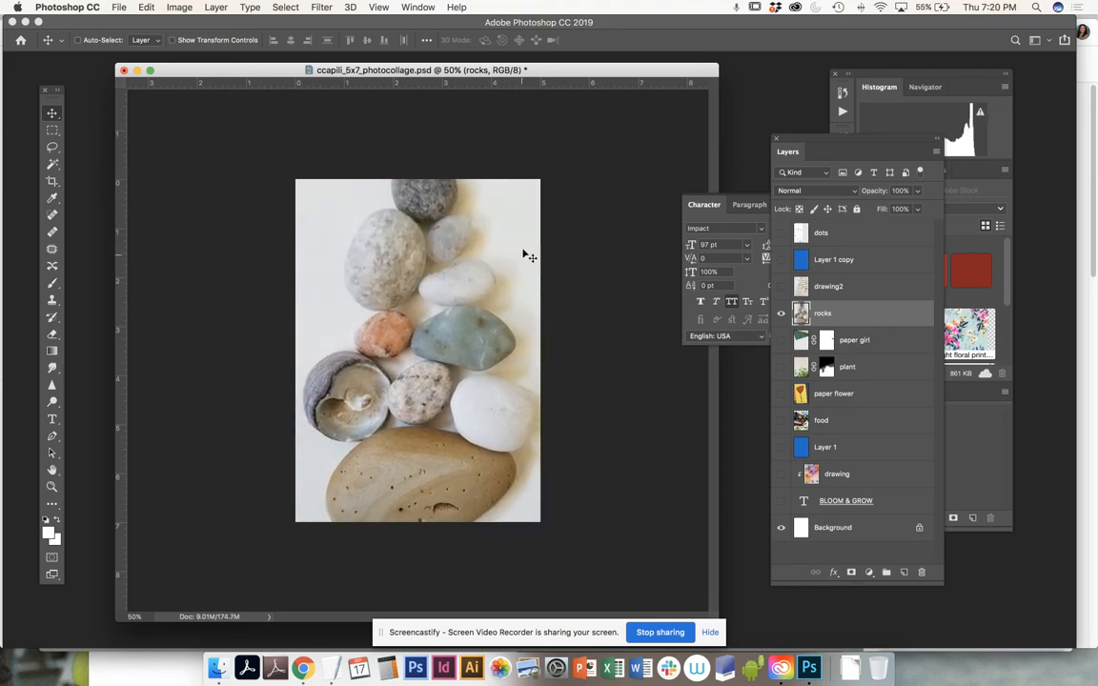
- Flip the rocks image both horizontally and vertically using Free Transform (W and H -100%), and shift it slightly upward
{"action": "left_click", "coordinate": [170, 8]}
{"action": "mouse_move", "coordinate": [148, 8]}
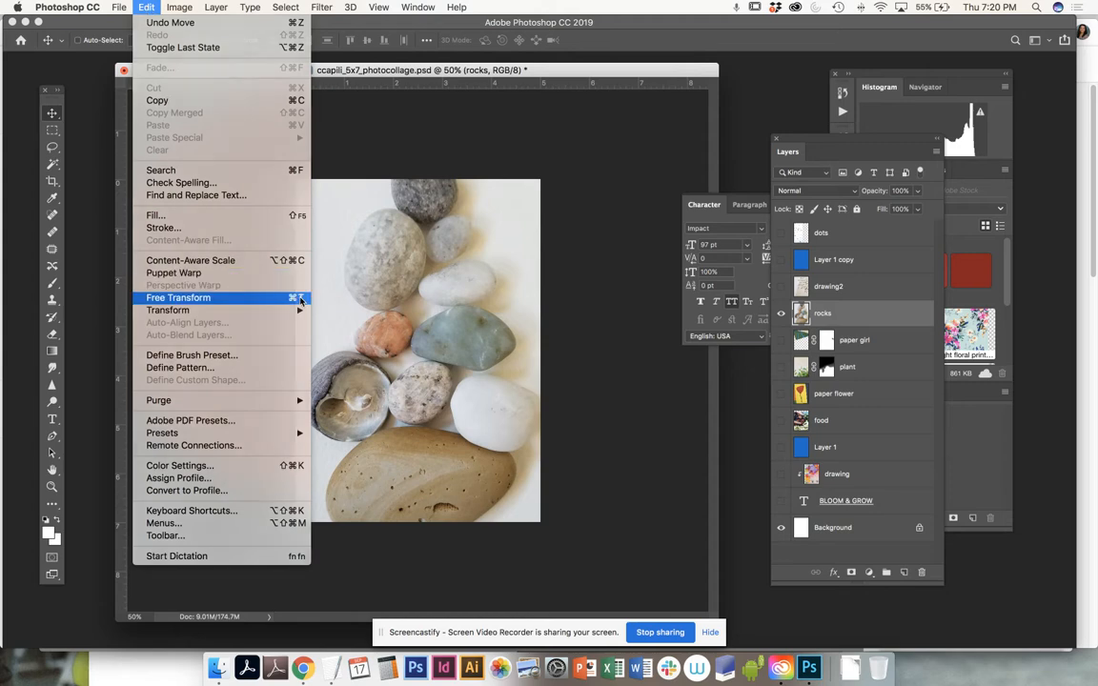
{"action": "left_click", "coordinate": [286, 298]}
{"action": "left_click_drag", "start_coordinate": [576, 123], "coordinate": [325, 519]}
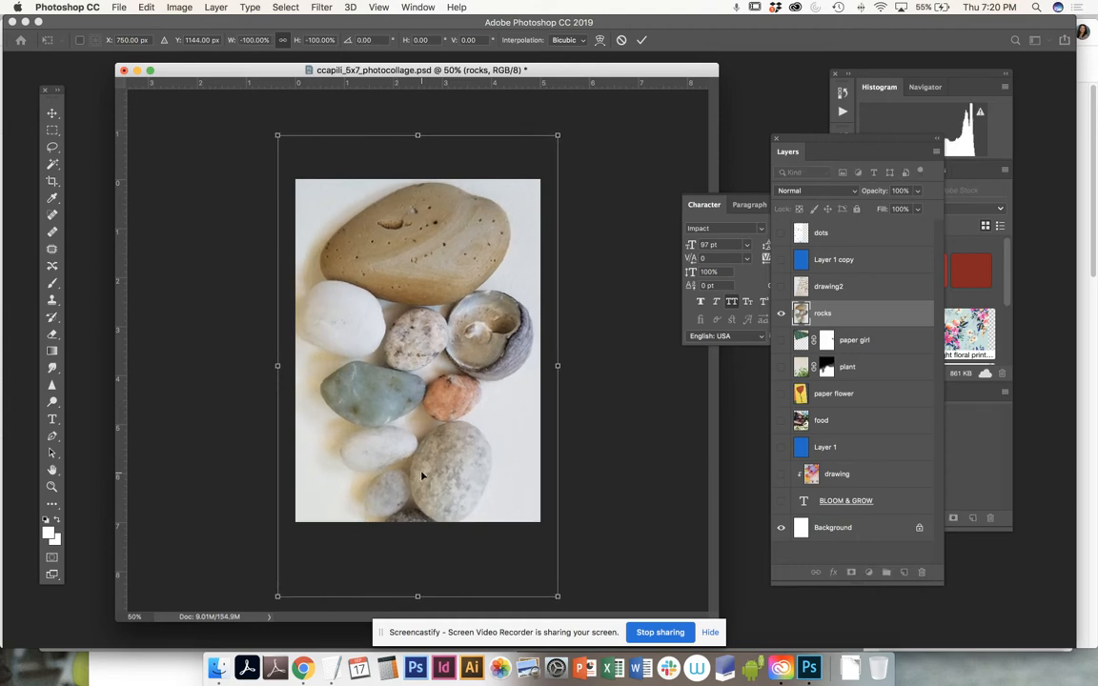
{"action": "key", "text": "Return"}
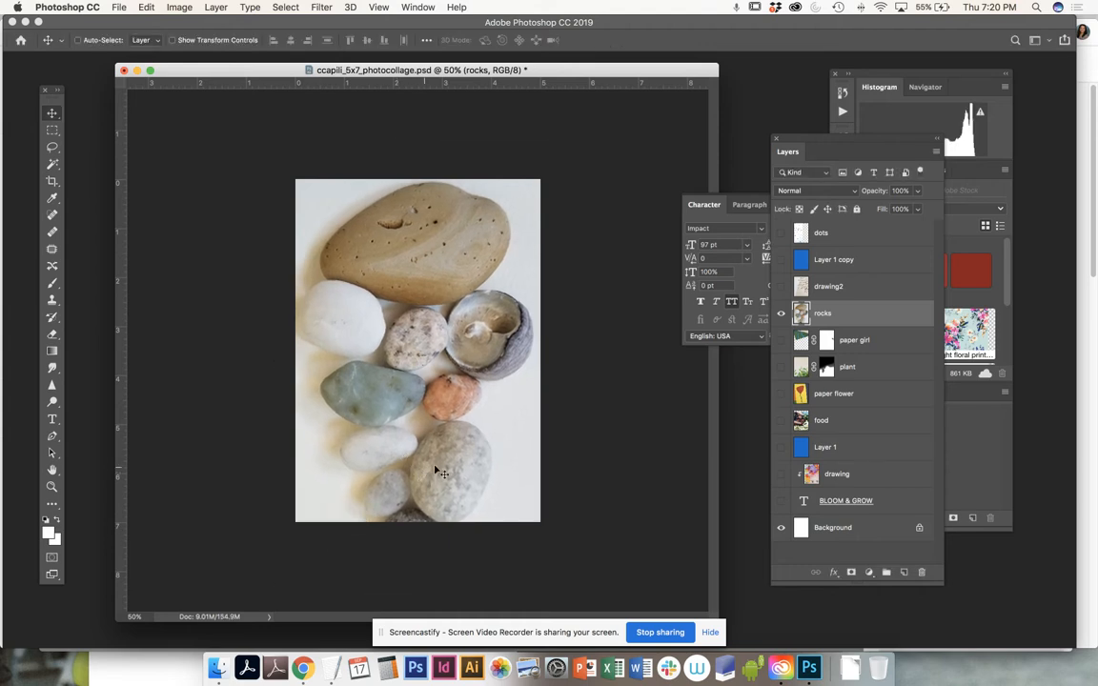
{"action": "left_click_drag", "start_coordinate": [491, 475], "coordinate": [491, 461]}
- Show the dots layer over the rocks and briefly preview the drawing2 layer with it
{"action": "left_click", "coordinate": [782, 234]}
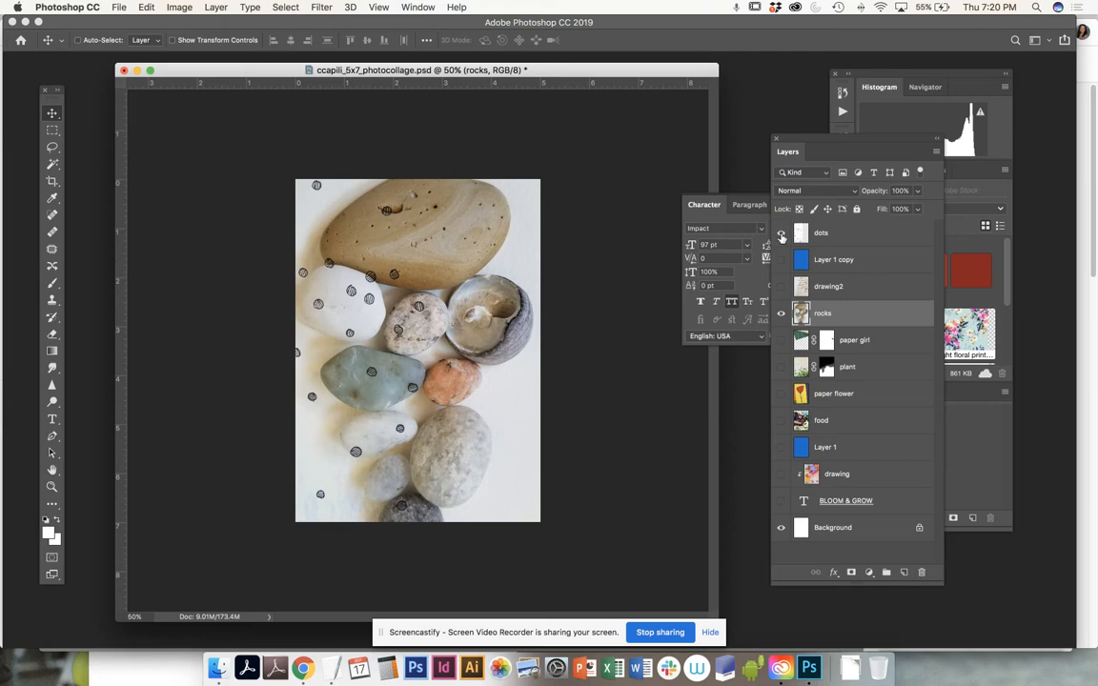
{"action": "left_click", "coordinate": [781, 286]}
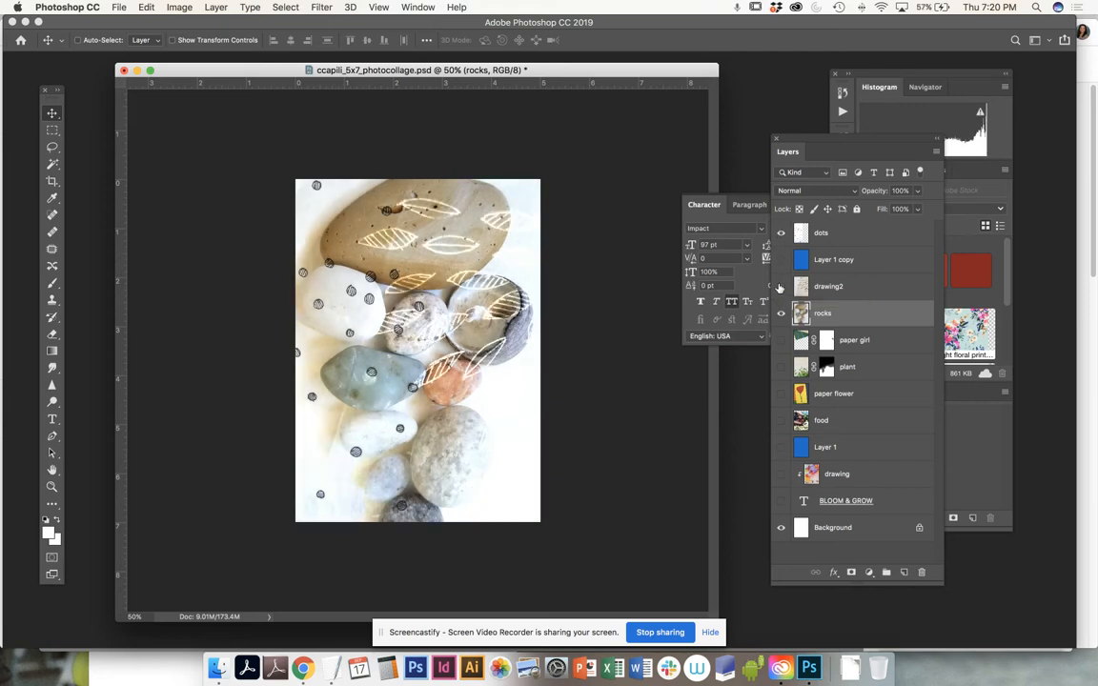
{"action": "left_click", "coordinate": [781, 286]}
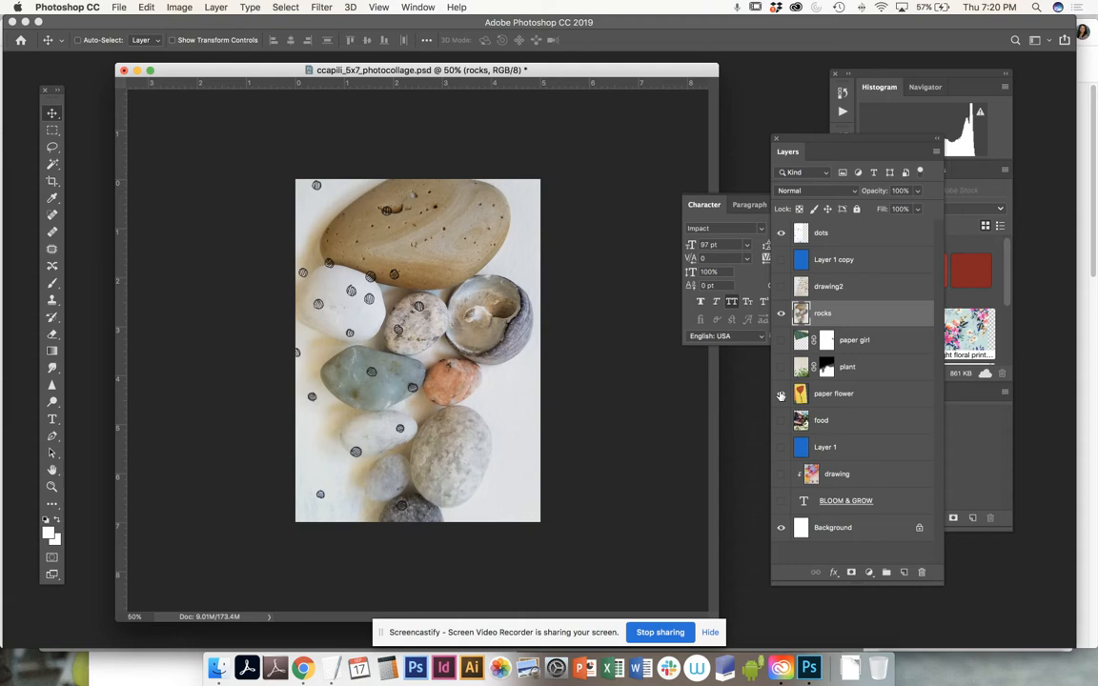
- Show the paper flower layer and move it directly above the rocks layer in the stacking order
{"action": "left_click", "coordinate": [780, 395]}
{"action": "left_click", "coordinate": [804, 393]}
{"action": "left_click_drag", "start_coordinate": [839, 393], "coordinate": [853, 299]}
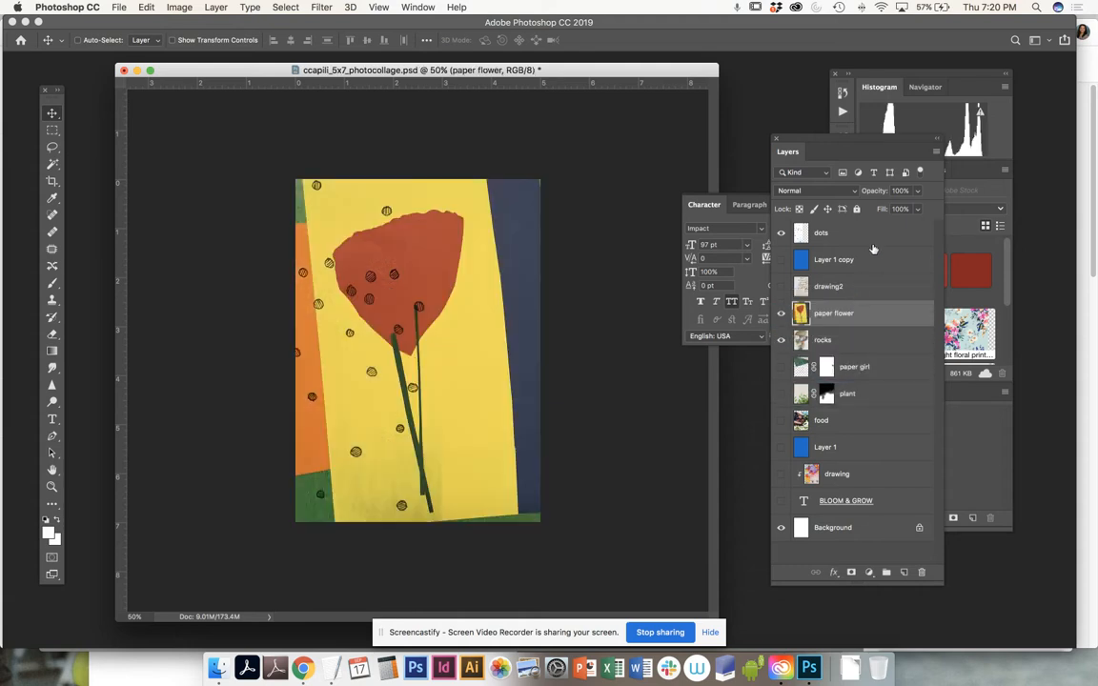
- Compare blend modes for the paper flower layer and set it to Vivid Light
{"action": "left_click", "coordinate": [815, 193]}
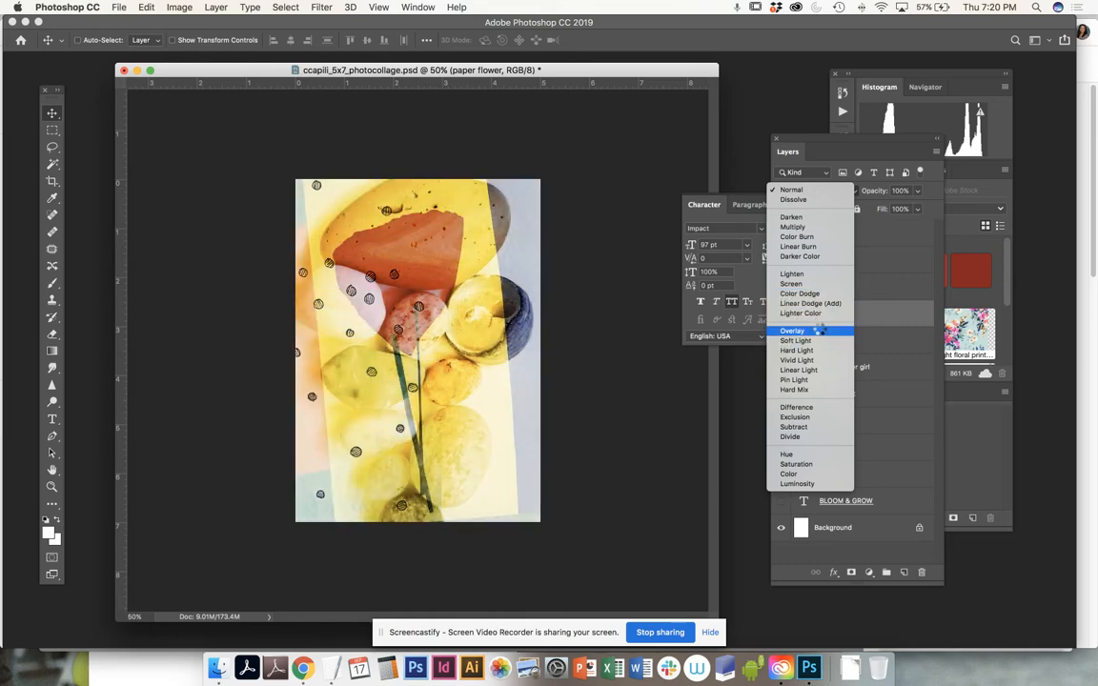
{"action": "left_click", "coordinate": [829, 381]}
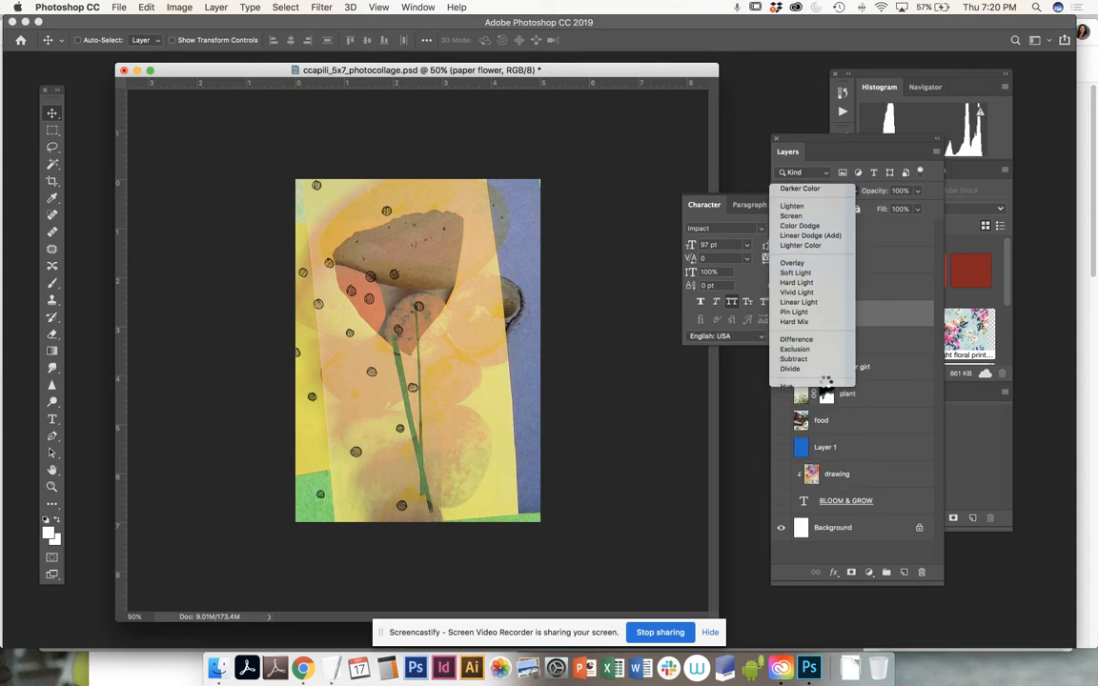
{"action": "left_click", "coordinate": [854, 193]}
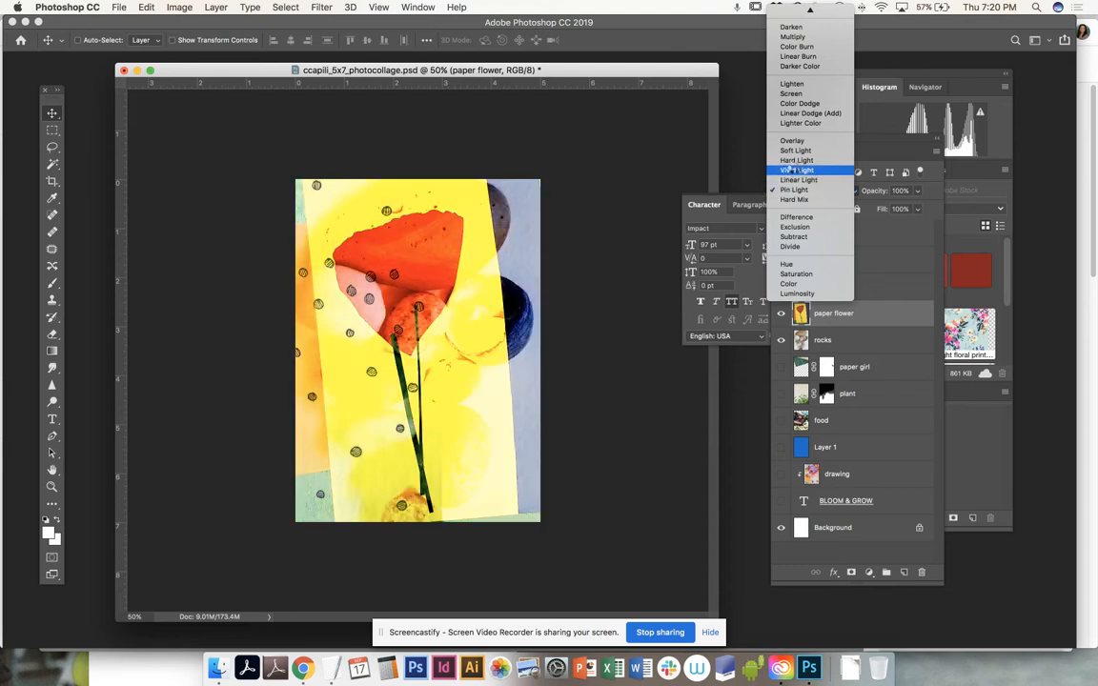
{"action": "left_click", "coordinate": [797, 170]}
{"action": "key", "text": "super+equal"}
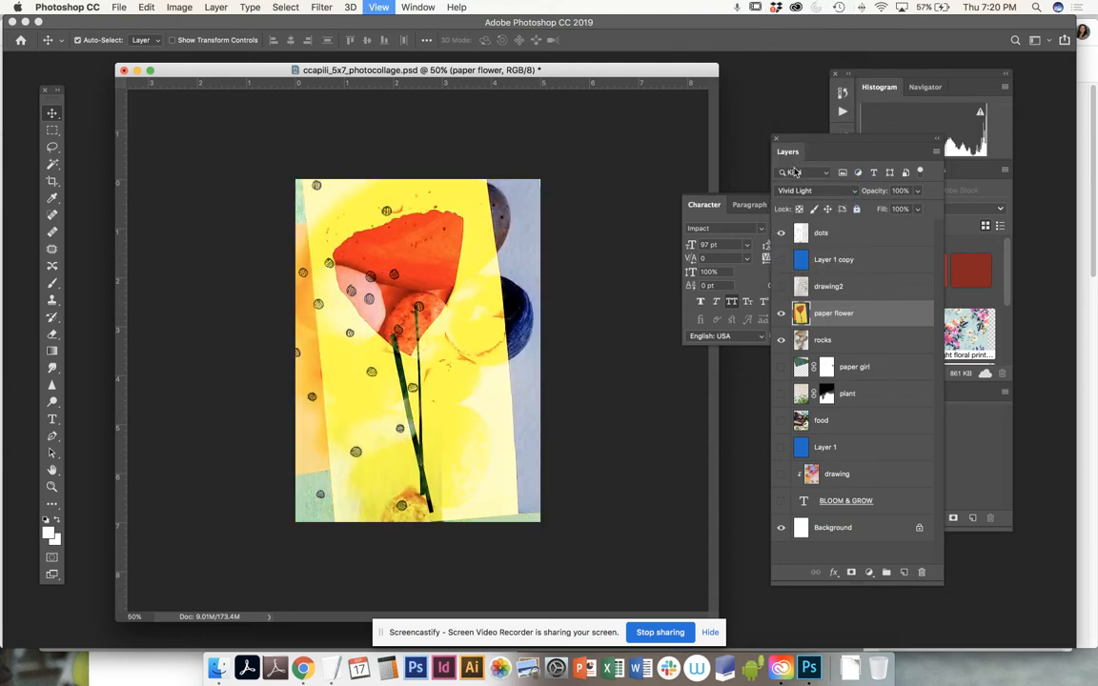
{"action": "left_click_drag", "start_coordinate": [463, 556], "coordinate": [719, 555]}
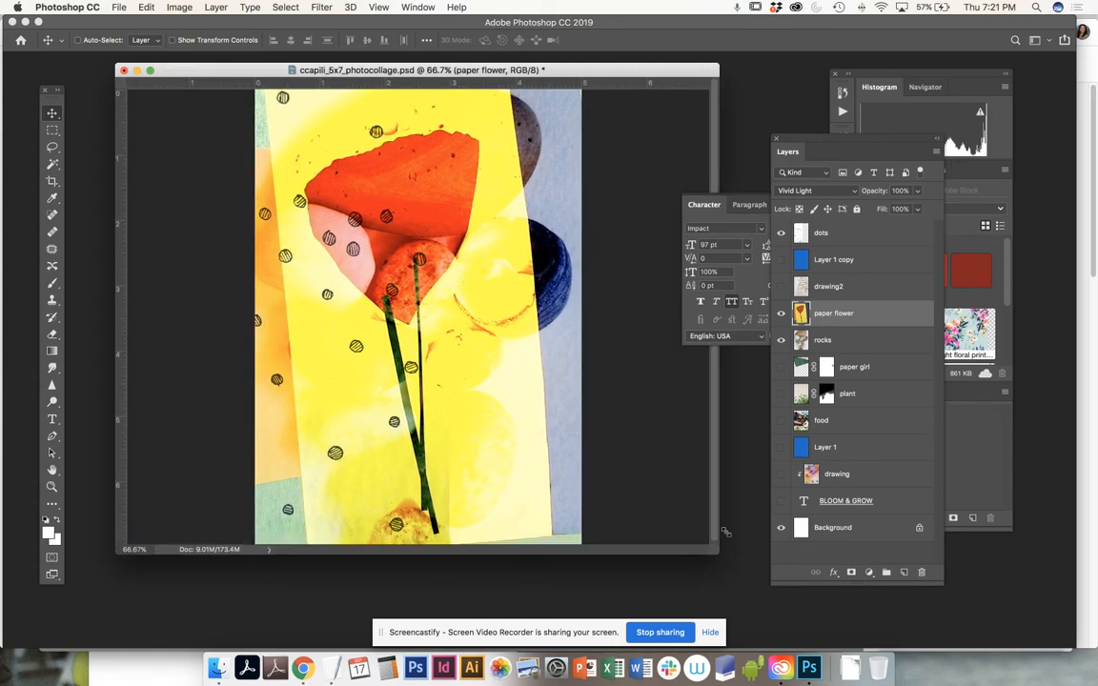
- Place the drawing2 layer directly beneath the dots layer, show it instead of dots, and set its blend mode to Multiply
{"action": "left_click", "coordinate": [856, 284]}
{"action": "double_click", "coordinate": [858, 284]}
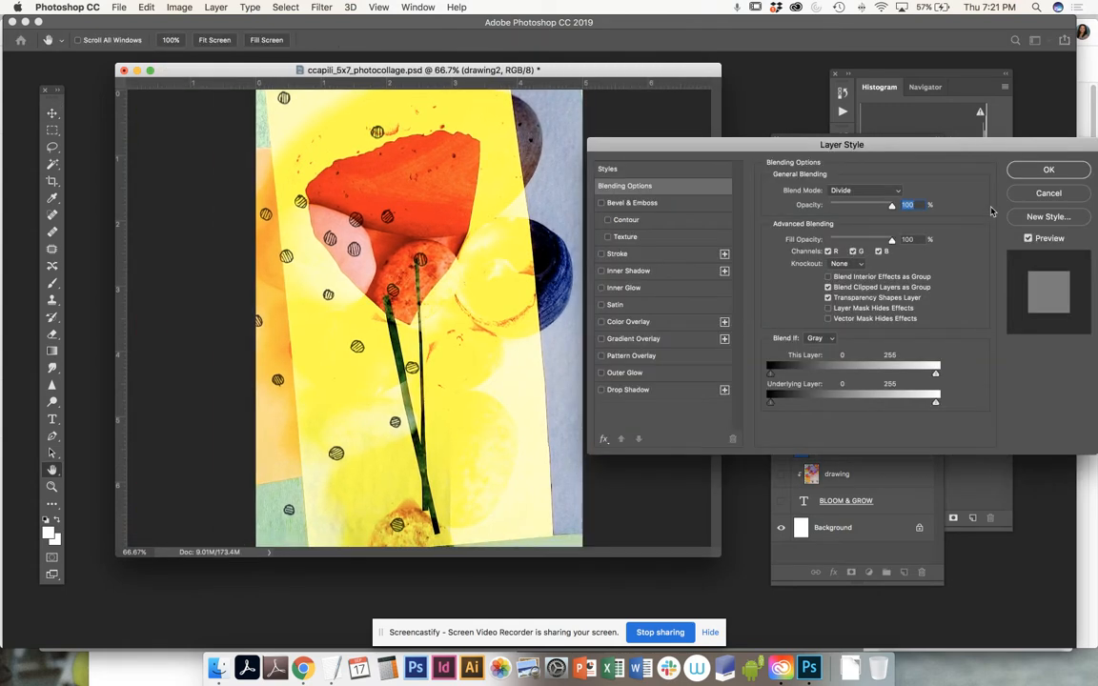
{"action": "left_click", "coordinate": [1070, 195]}
{"action": "left_click_drag", "start_coordinate": [822, 286], "coordinate": [837, 249]}
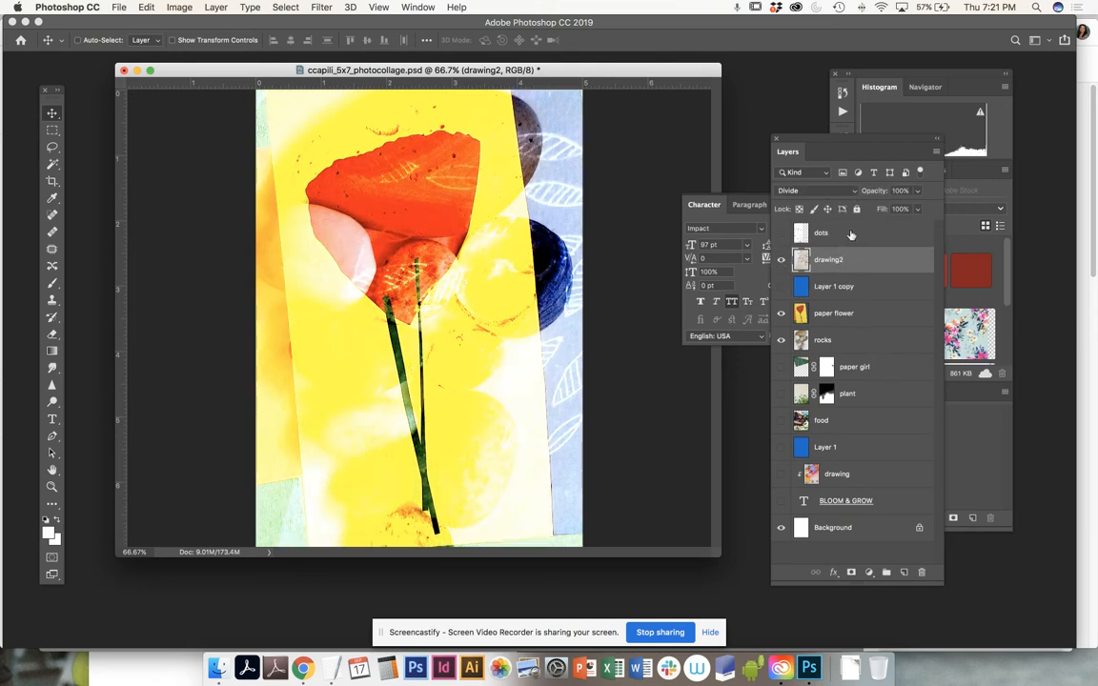
{"action": "left_click", "coordinate": [792, 191]}
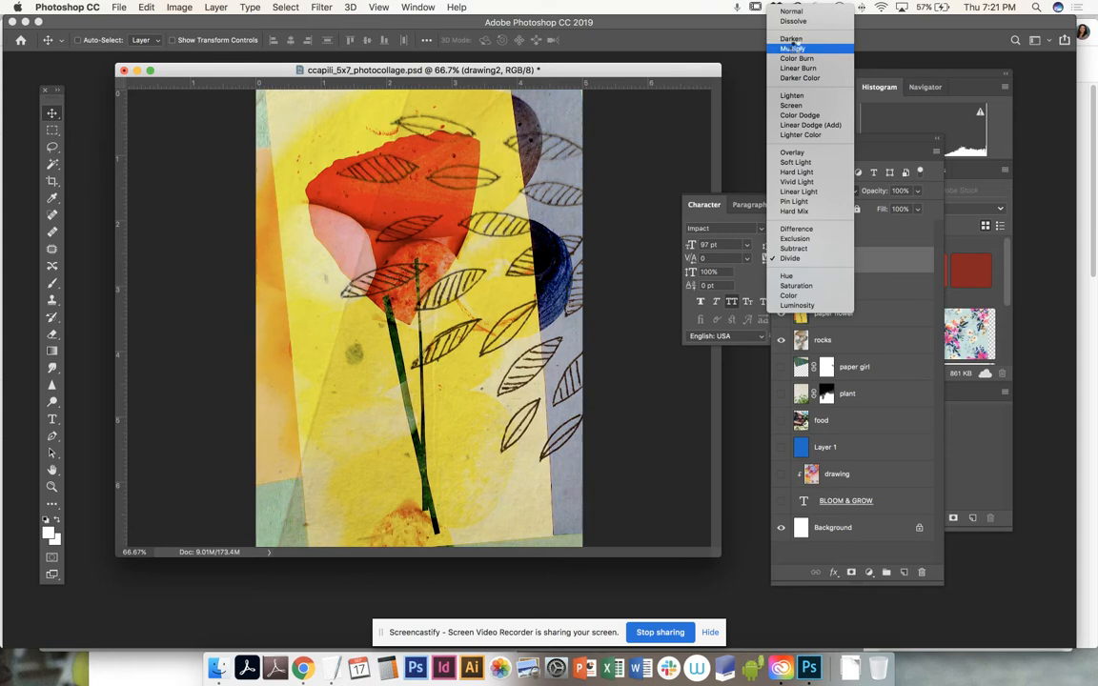
{"action": "left_click", "coordinate": [794, 47]}
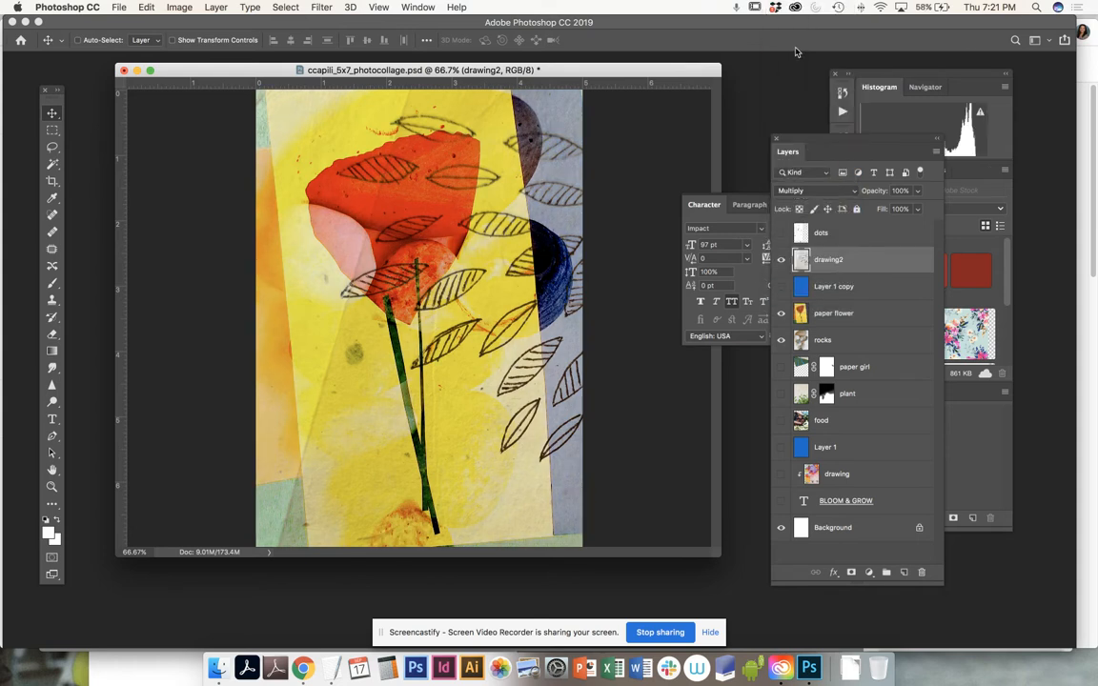
- Lower the paper flower layer's opacity to 65%
{"action": "left_click", "coordinate": [850, 314]}
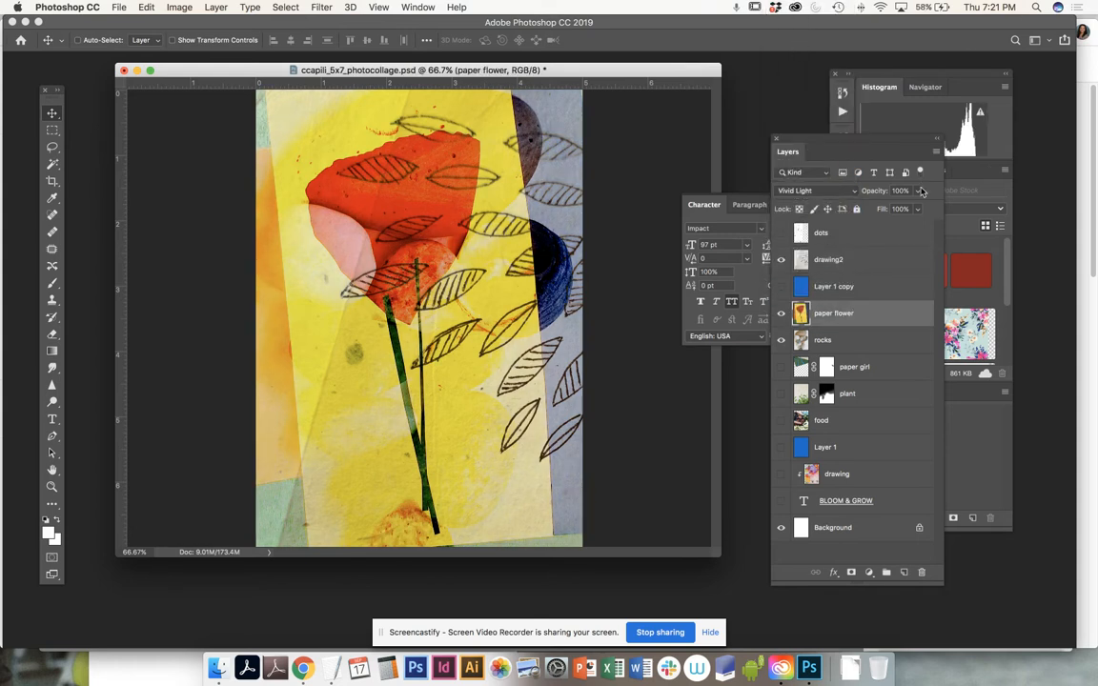
{"action": "left_click", "coordinate": [918, 192]}
{"action": "left_click_drag", "start_coordinate": [918, 210], "coordinate": [896, 210]}
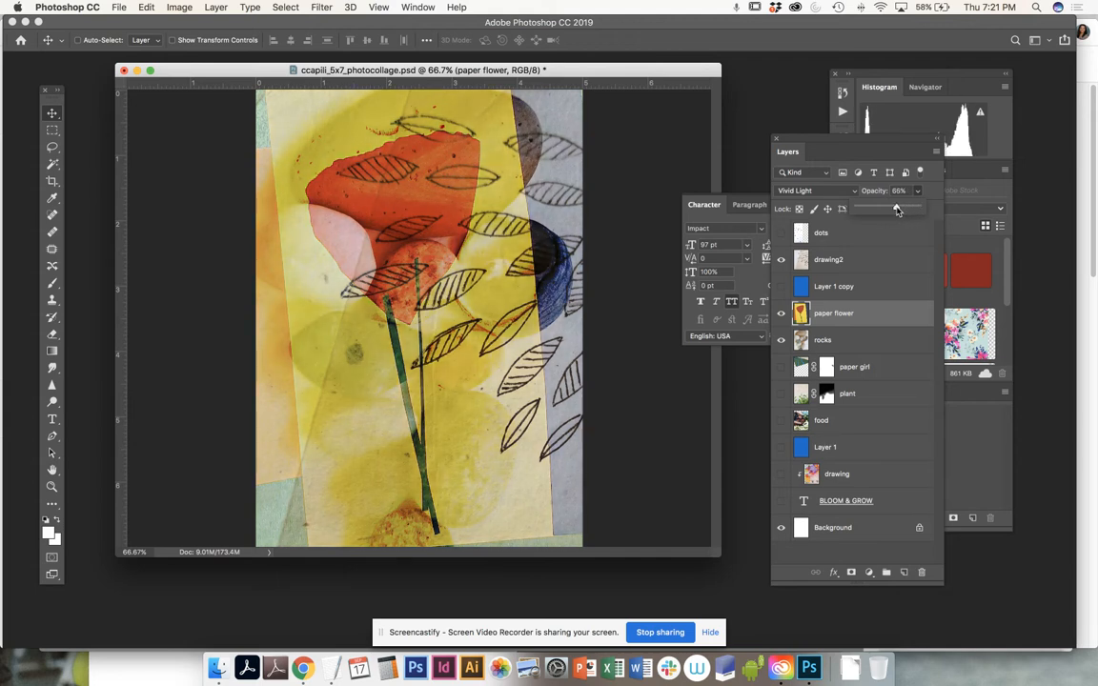
- Try fading the drawing2 layer near the canvas's lower-left area by adding a layer mask and brushing on it in black
{"action": "left_click", "coordinate": [853, 260]}
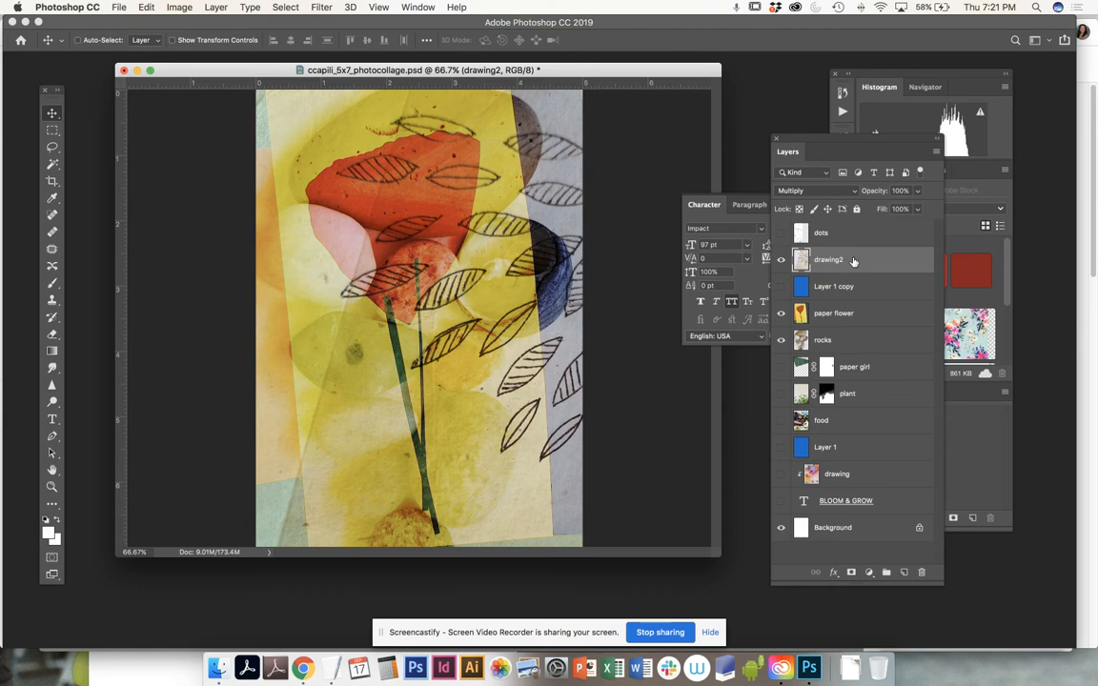
{"action": "left_click", "coordinate": [780, 261]}
{"action": "left_click", "coordinate": [780, 261]}
{"action": "left_click", "coordinate": [851, 572]}
{"action": "key", "text": "b"}
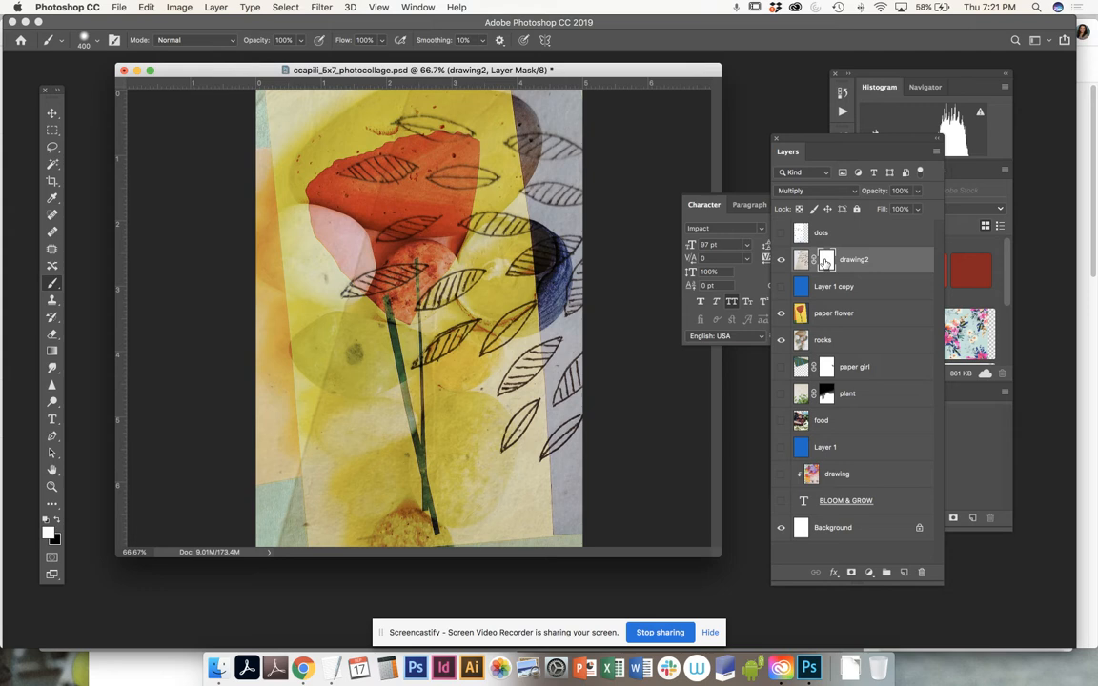
{"action": "left_click", "coordinate": [57, 521]}
{"action": "left_click", "coordinate": [48, 533]}
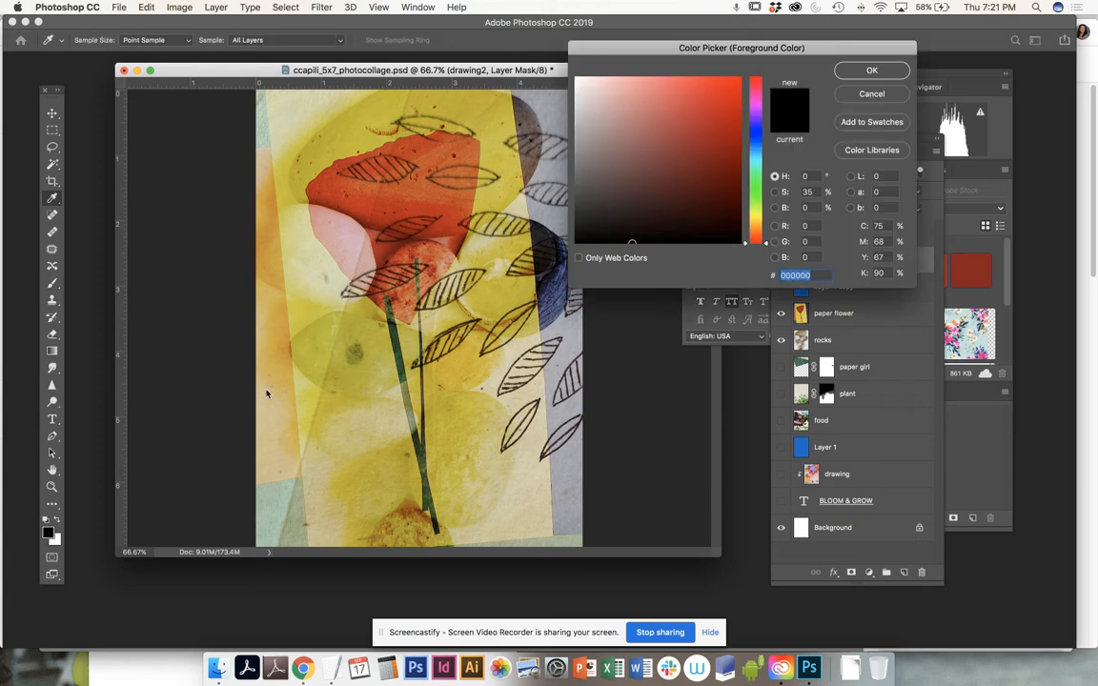
{"action": "left_click", "coordinate": [900, 76]}
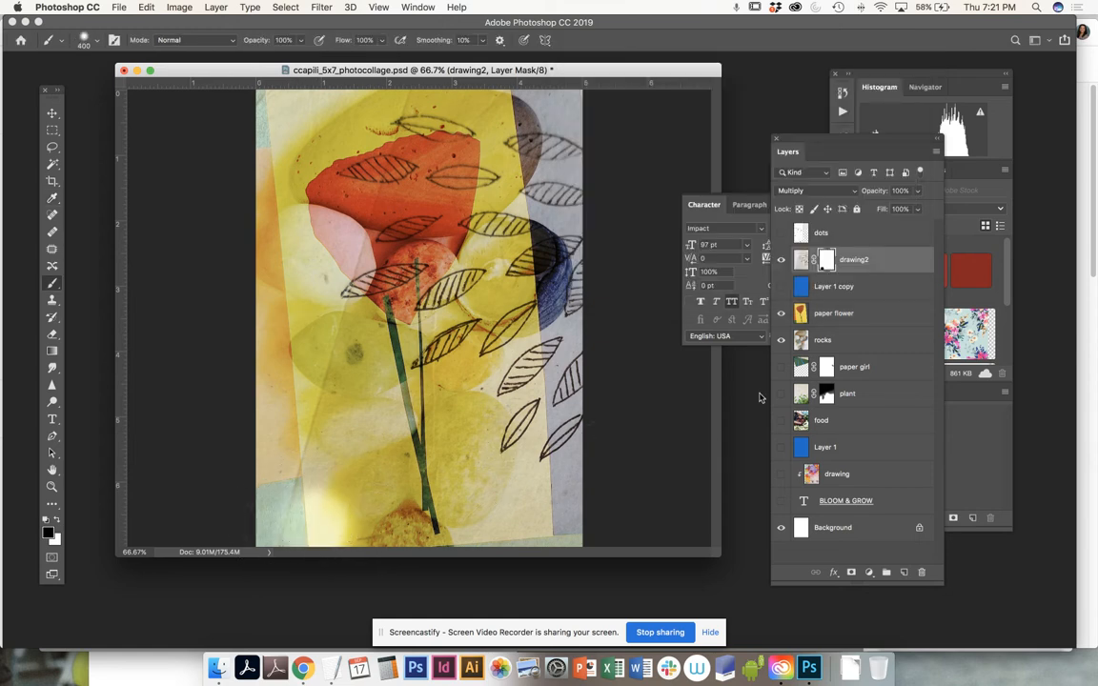
- Undo the brushwork on the drawing2 mask and the mask itself
{"action": "key", "text": "super+z"}
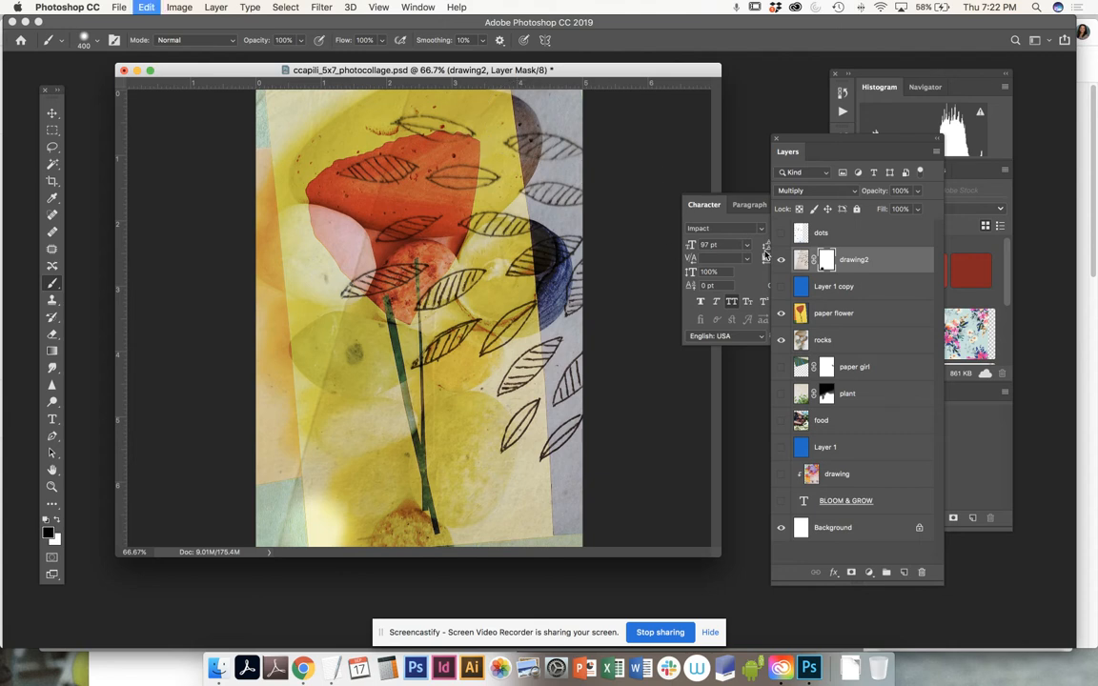
{"action": "key", "text": "super+z"}
{"action": "key", "text": "super+z"}
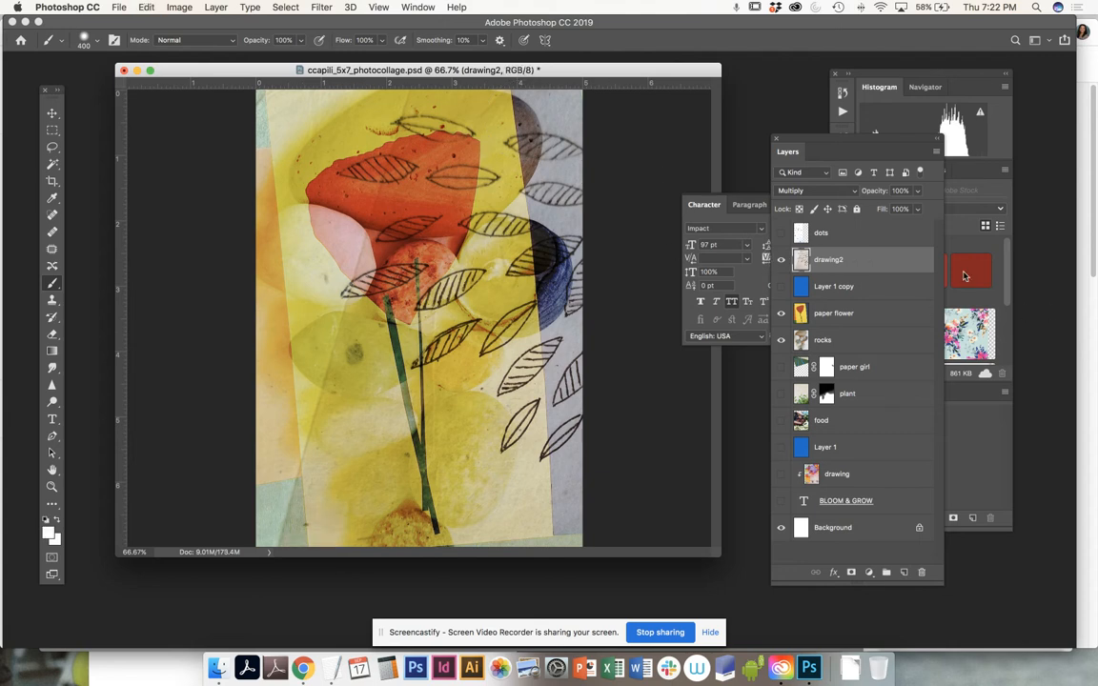
- Add a layer mask to drawing2 and paint it black at 51% brush opacity to soften the drawing along the canvas's left side
{"action": "left_click", "coordinate": [851, 573]}
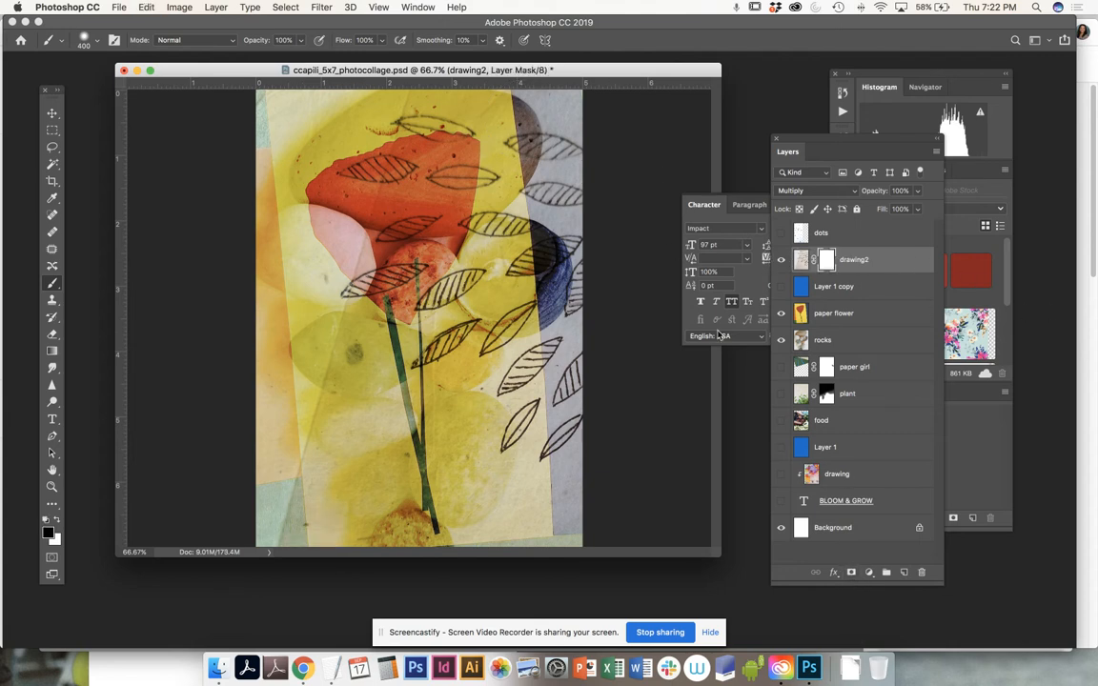
{"action": "left_click", "coordinate": [302, 41]}
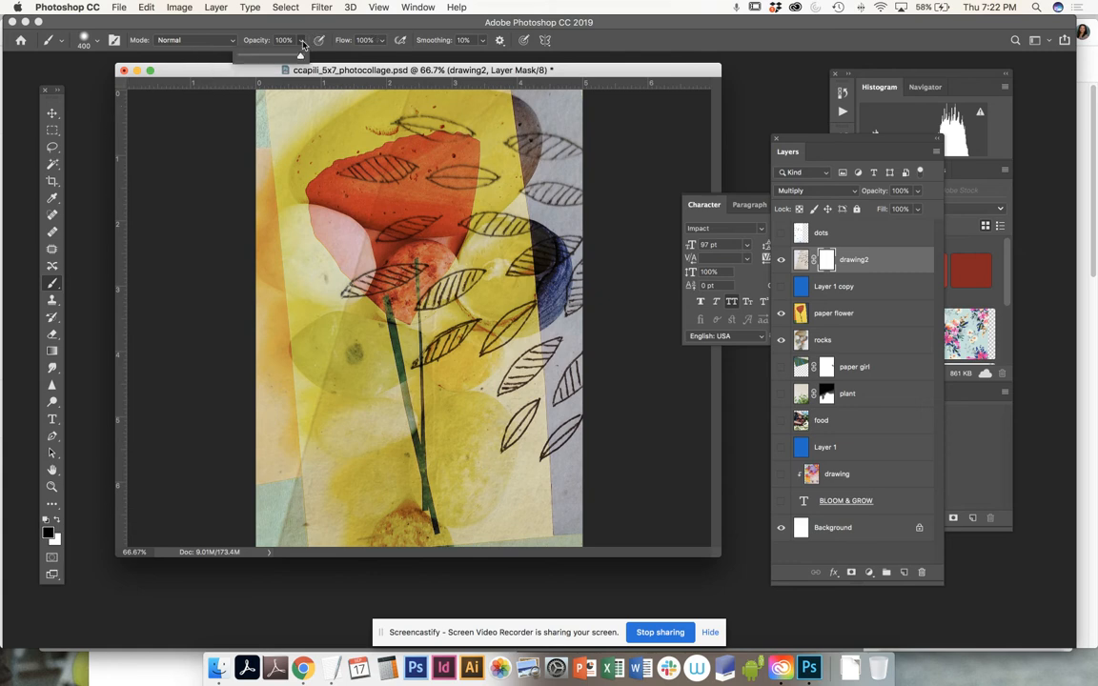
{"action": "left_click_drag", "start_coordinate": [301, 57], "coordinate": [271, 60]}
{"action": "mouse_move", "coordinate": [307, 429]}
{"action": "left_mouse_down"}
{"action": "mouse_move", "coordinate": [300, 327]}
{"action": "mouse_move", "coordinate": [466, 458]}
{"action": "mouse_move", "coordinate": [366, 465]}
{"action": "left_mouse_up"}
{"action": "key", "text": "super+z"}
{"action": "mouse_move", "coordinate": [319, 527]}
{"action": "left_mouse_down"}
{"action": "mouse_move", "coordinate": [288, 541]}
{"action": "mouse_move", "coordinate": [281, 531]}
{"action": "mouse_move", "coordinate": [309, 456]}
{"action": "mouse_move", "coordinate": [323, 345]}
{"action": "mouse_move", "coordinate": [262, 534]}
{"action": "mouse_move", "coordinate": [297, 536]}
{"action": "mouse_move", "coordinate": [293, 441]}
{"action": "mouse_move", "coordinate": [309, 350]}
{"action": "mouse_move", "coordinate": [324, 334]}
{"action": "mouse_move", "coordinate": [278, 491]}
{"action": "left_mouse_up"}
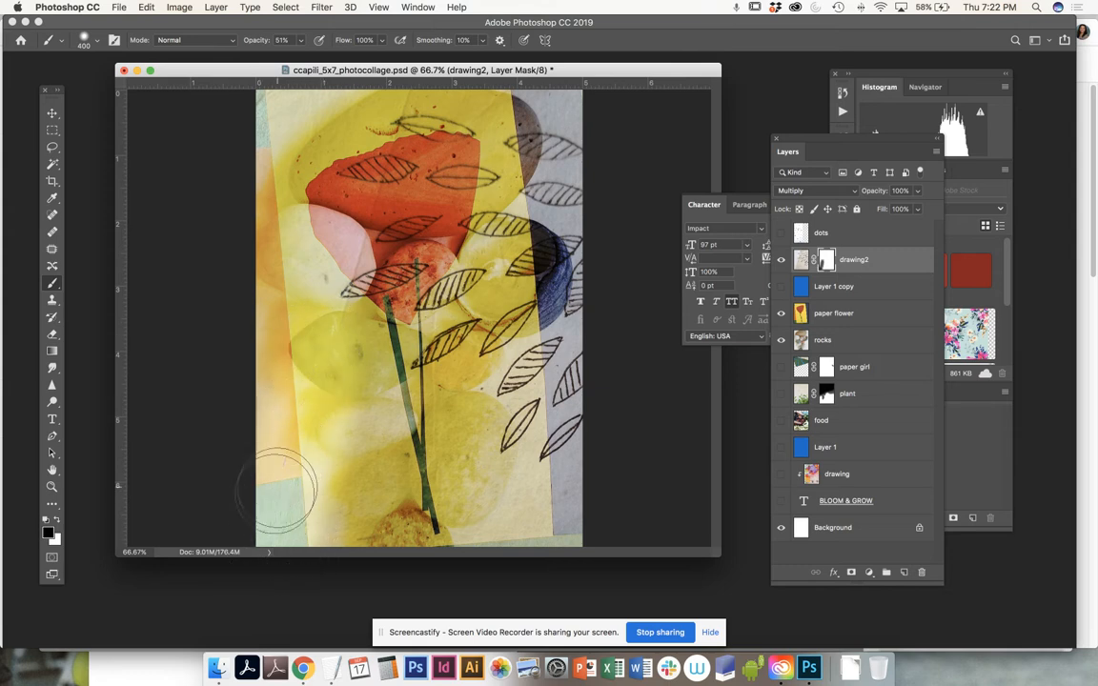
{"action": "left_click_drag", "start_coordinate": [298, 138], "coordinate": [281, 128]}
- Compare the collage with and without the paper flower layer, and view the whole canvas at 50%
{"action": "left_click", "coordinate": [782, 314]}
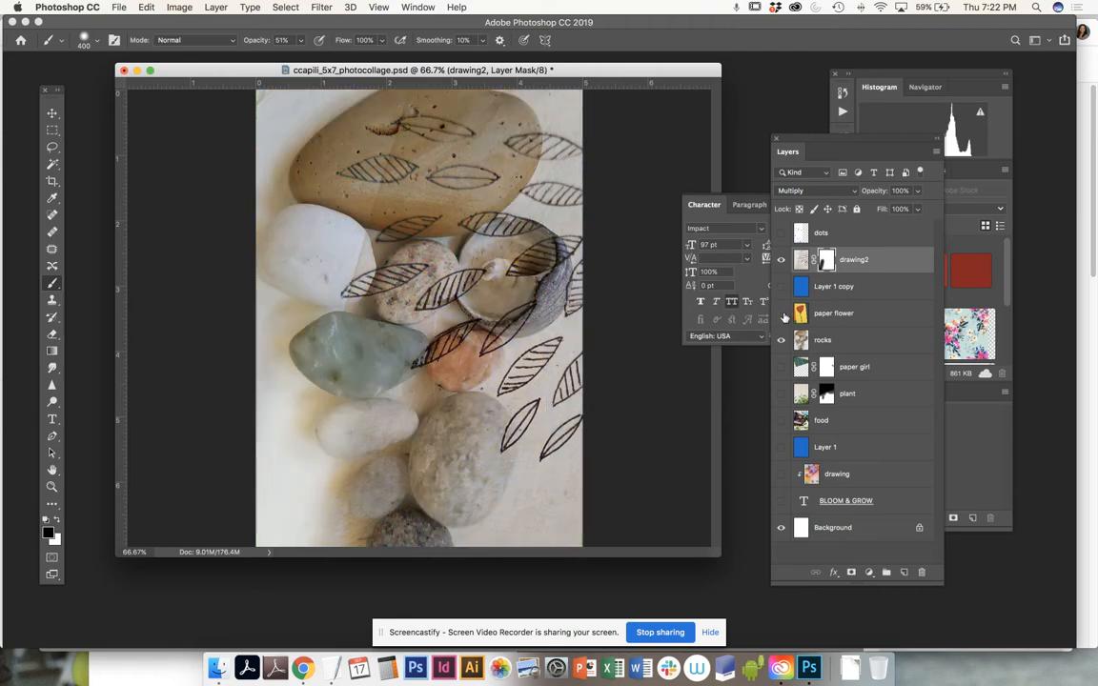
{"action": "left_click", "coordinate": [783, 315]}
{"action": "key", "text": "super+minus"}
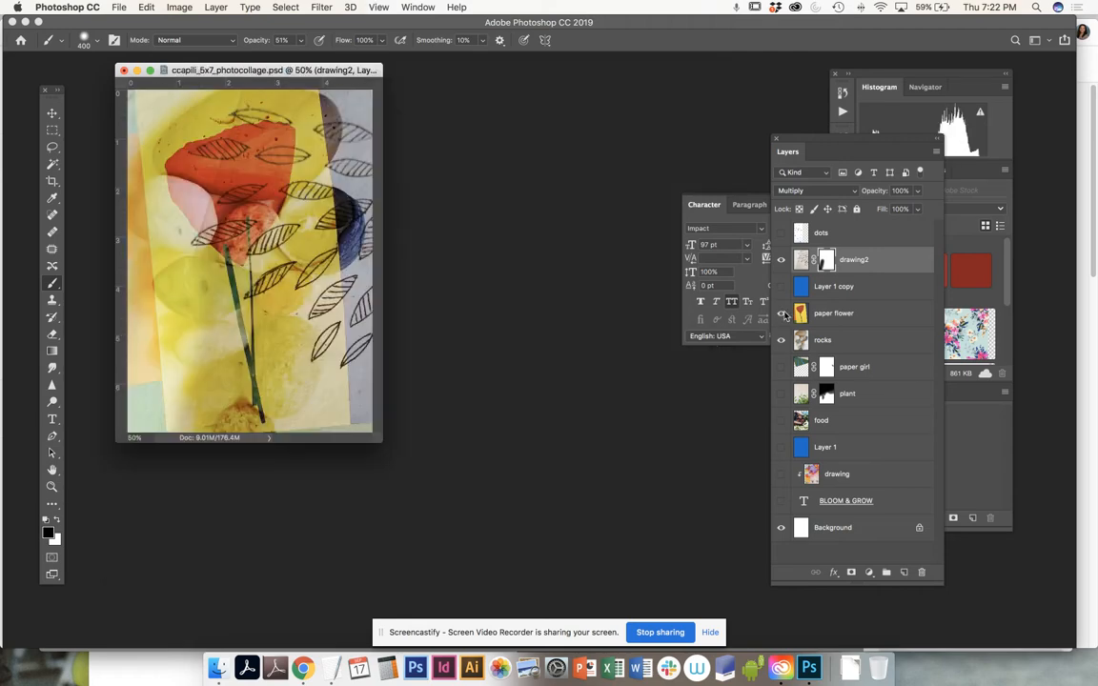
{"action": "left_click_drag", "start_coordinate": [380, 440], "coordinate": [692, 548]}
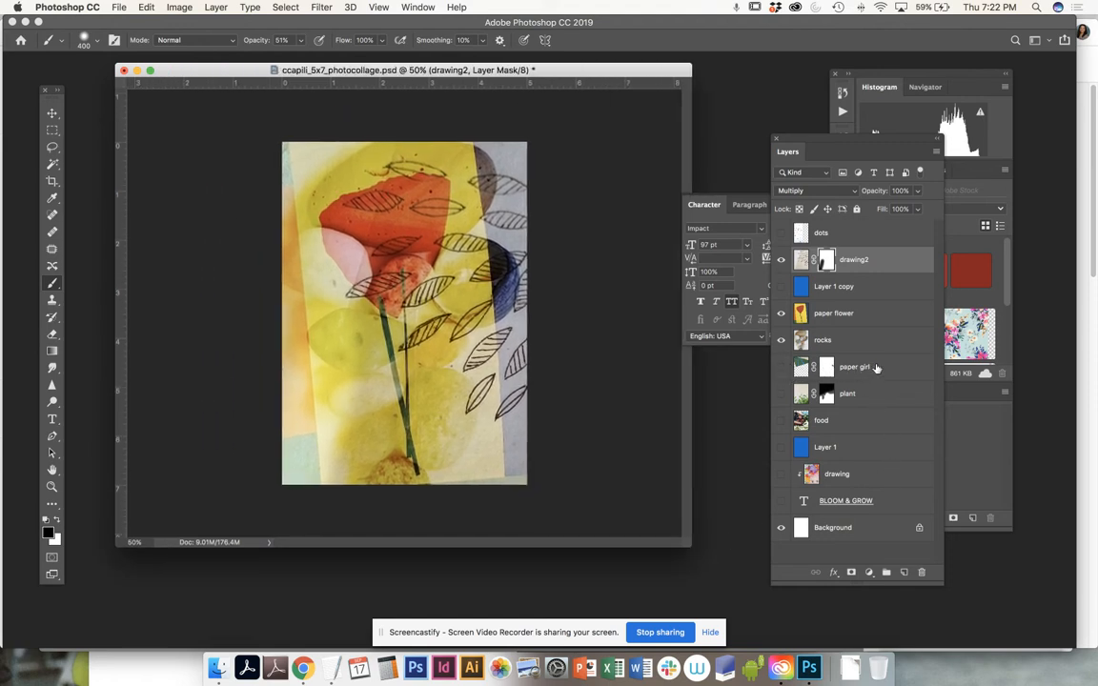
- Move the paper girl layer directly above paper flower, briefly preview it, and save the document with it hidden
{"action": "left_click_drag", "start_coordinate": [883, 372], "coordinate": [870, 305]}
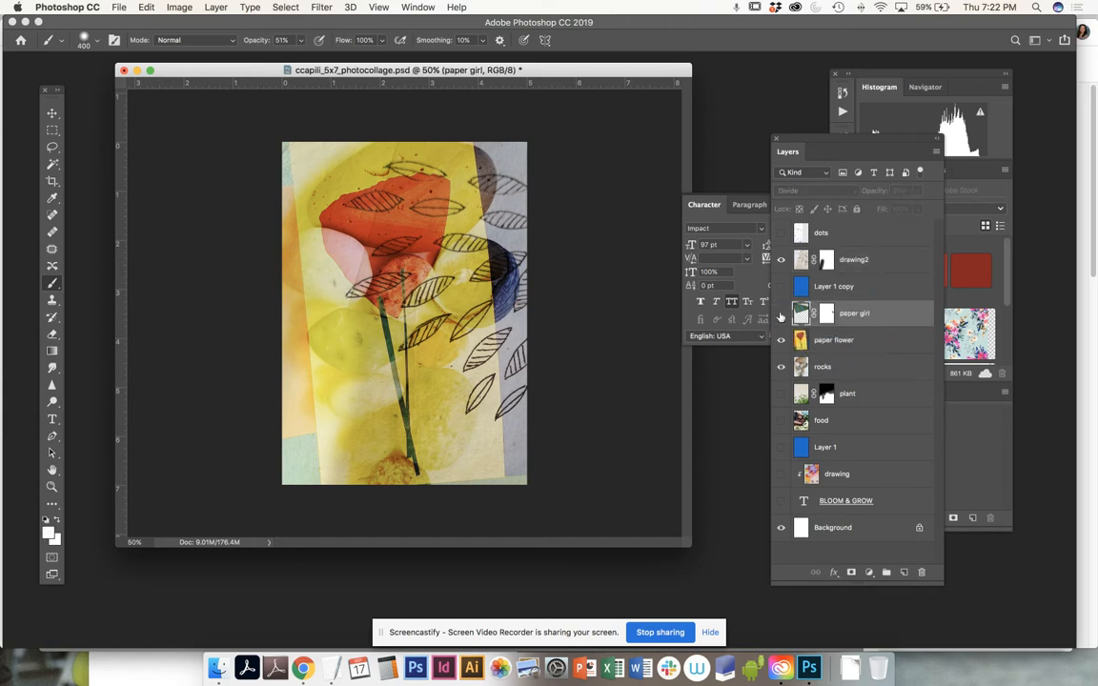
{"action": "left_click", "coordinate": [781, 313]}
{"action": "left_click", "coordinate": [781, 314]}
{"action": "key", "text": "super+s"}
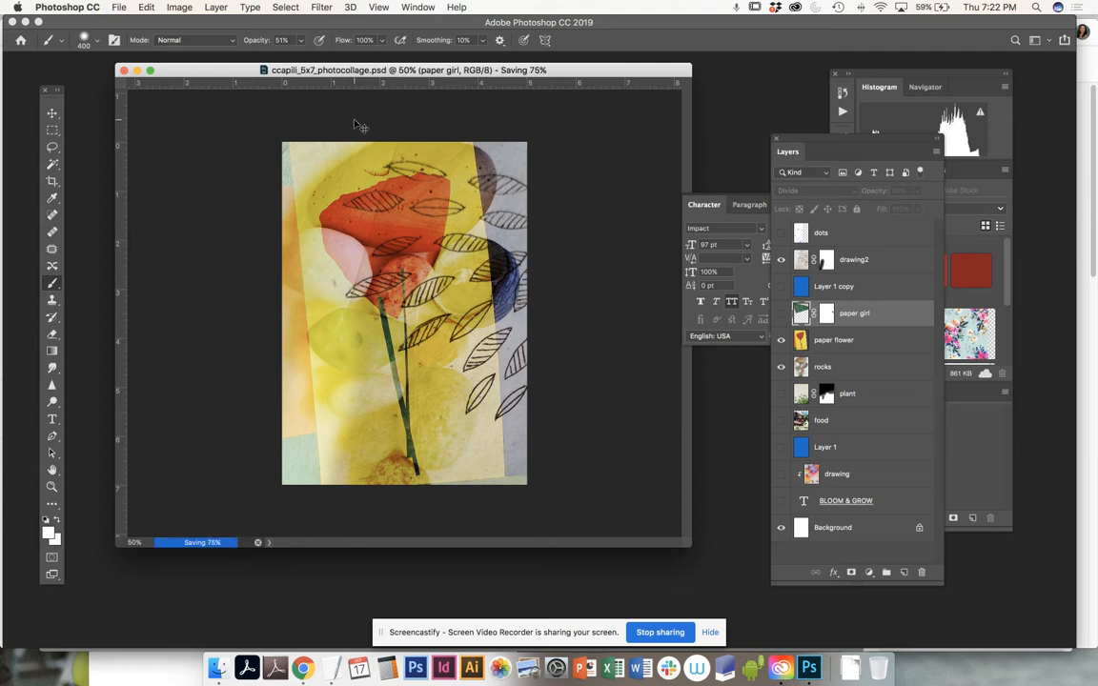
- Try skewing the paper flower layer with Free Transform by pulling its upper-right corner outward
{"action": "left_click", "coordinate": [882, 343]}
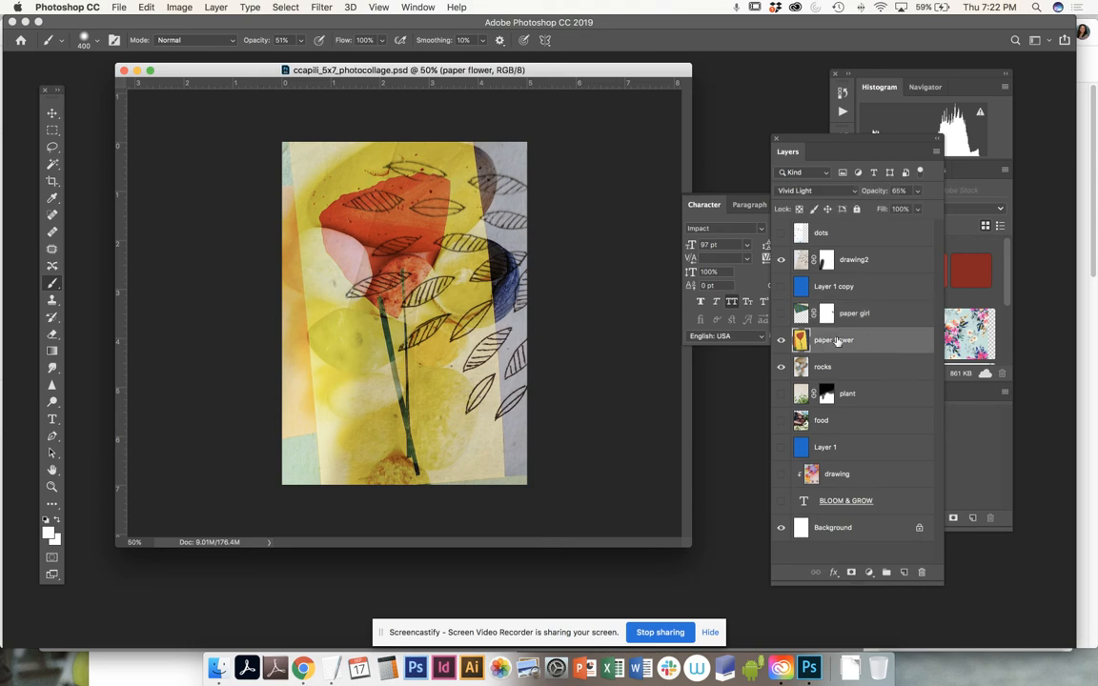
{"action": "left_click", "coordinate": [147, 8]}
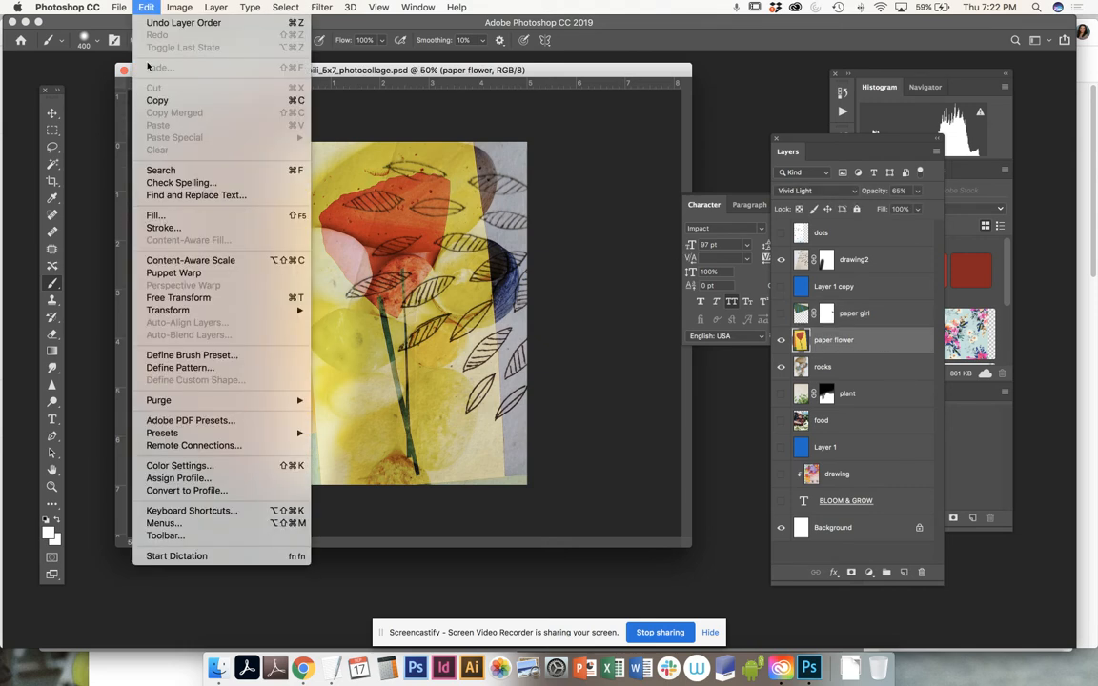
{"action": "left_click", "coordinate": [178, 298]}
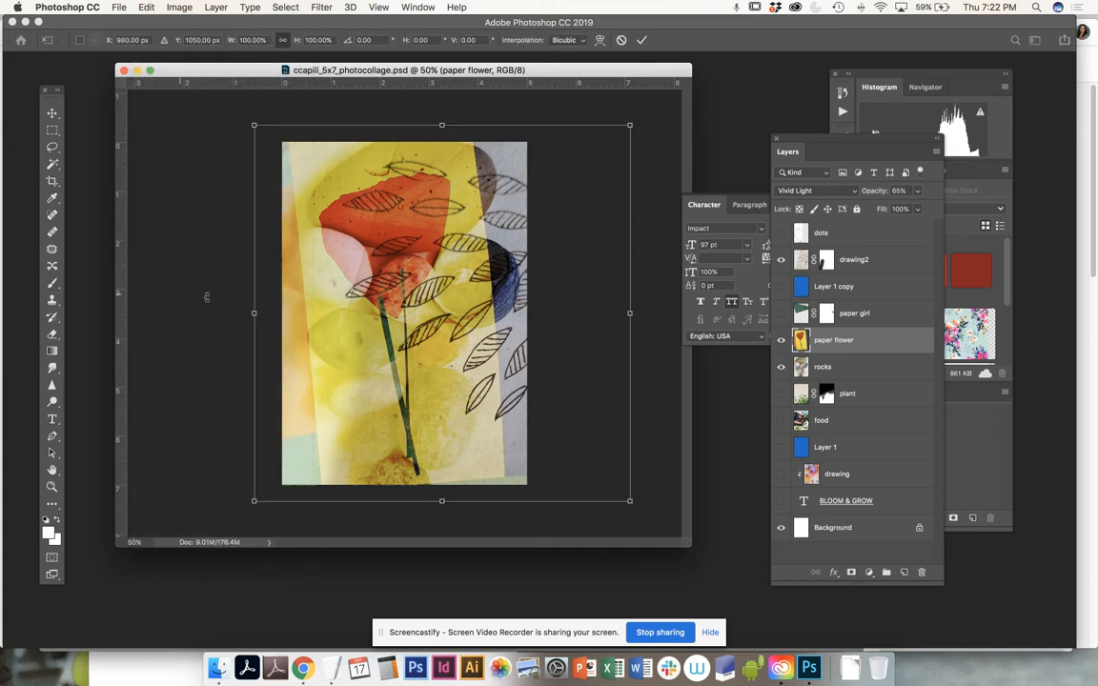
{"action": "right_click", "coordinate": [421, 222]}
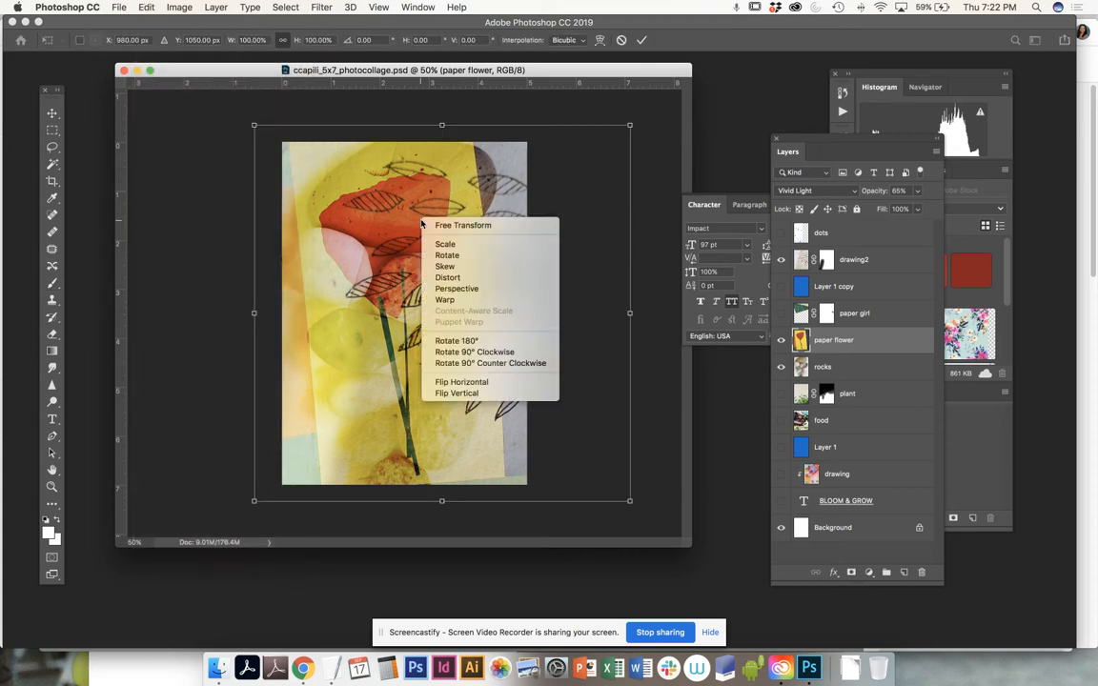
{"action": "left_click", "coordinate": [500, 132]}
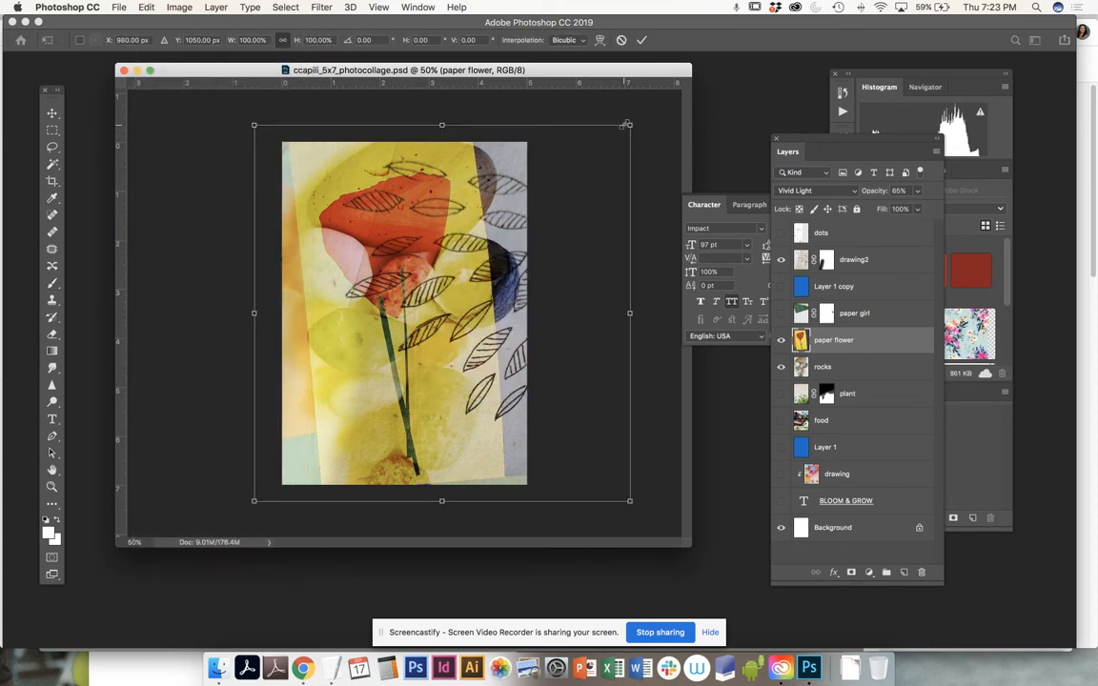
{"action": "left_click", "coordinate": [146, 7]}
{"action": "left_click", "coordinate": [394, 136]}
{"action": "right_click", "coordinate": [382, 227]}
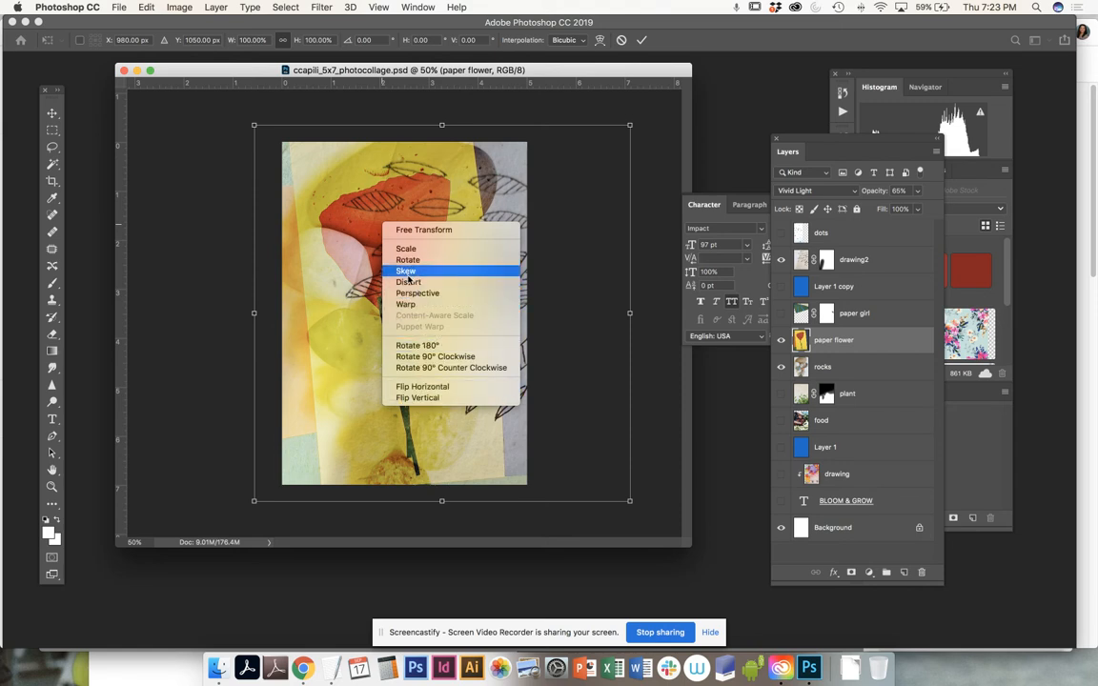
{"action": "left_click", "coordinate": [407, 272]}
{"action": "left_click_drag", "start_coordinate": [629, 125], "coordinate": [714, 131]}
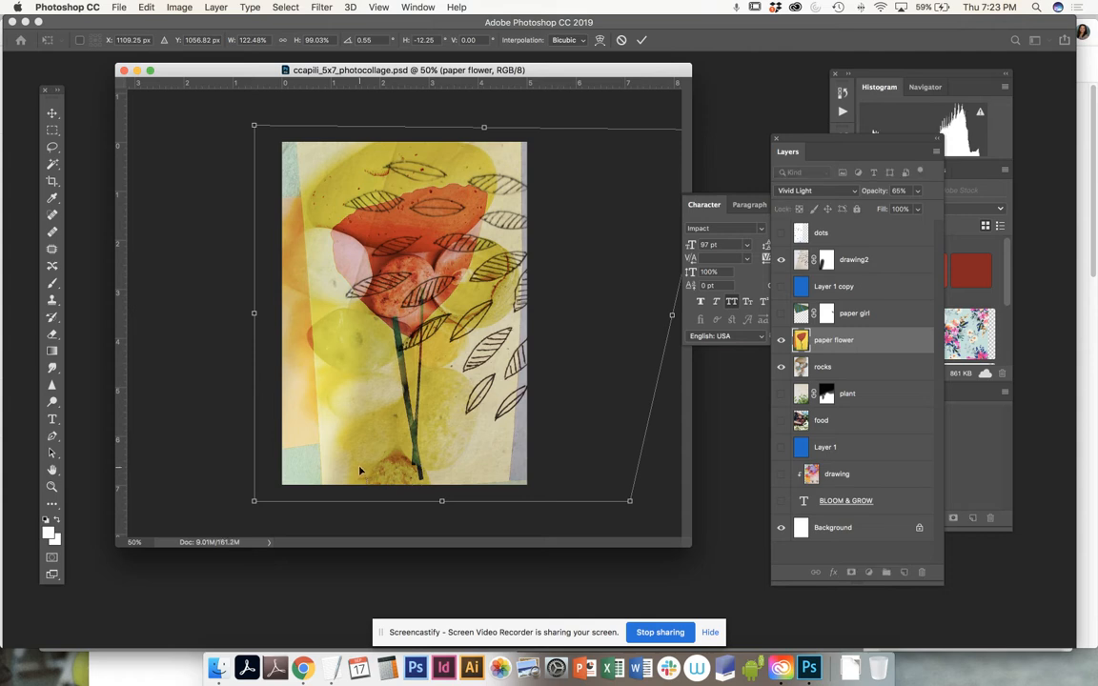
{"action": "key", "text": "Return"}
{"action": "key", "text": "b"}
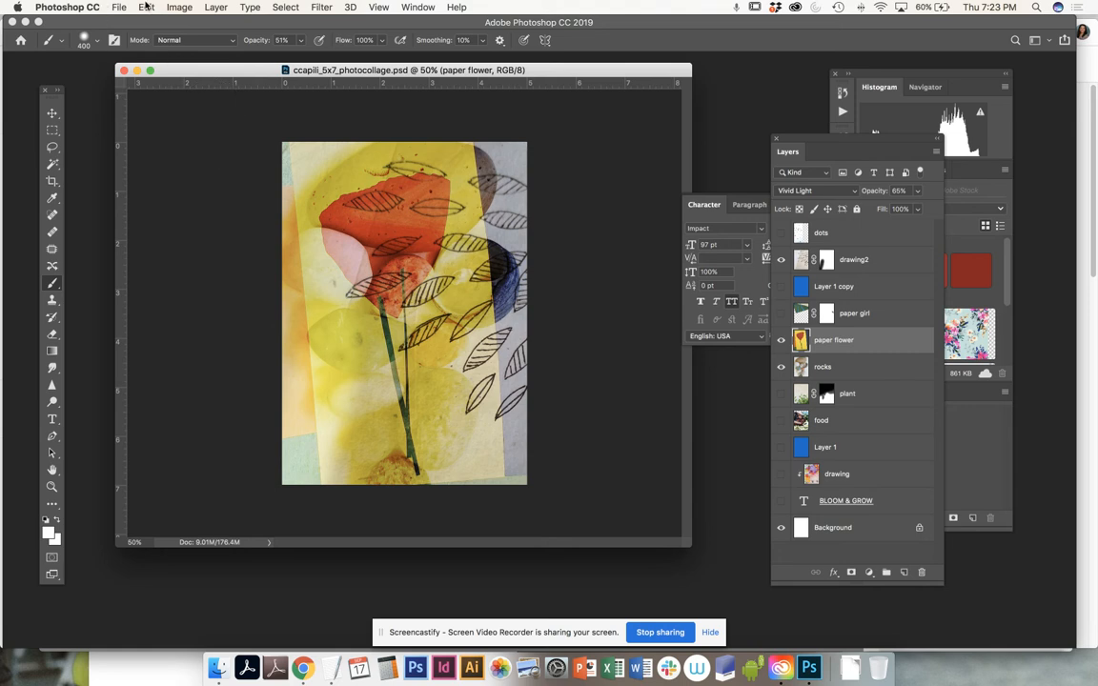
{"action": "left_click", "coordinate": [181, 7]}
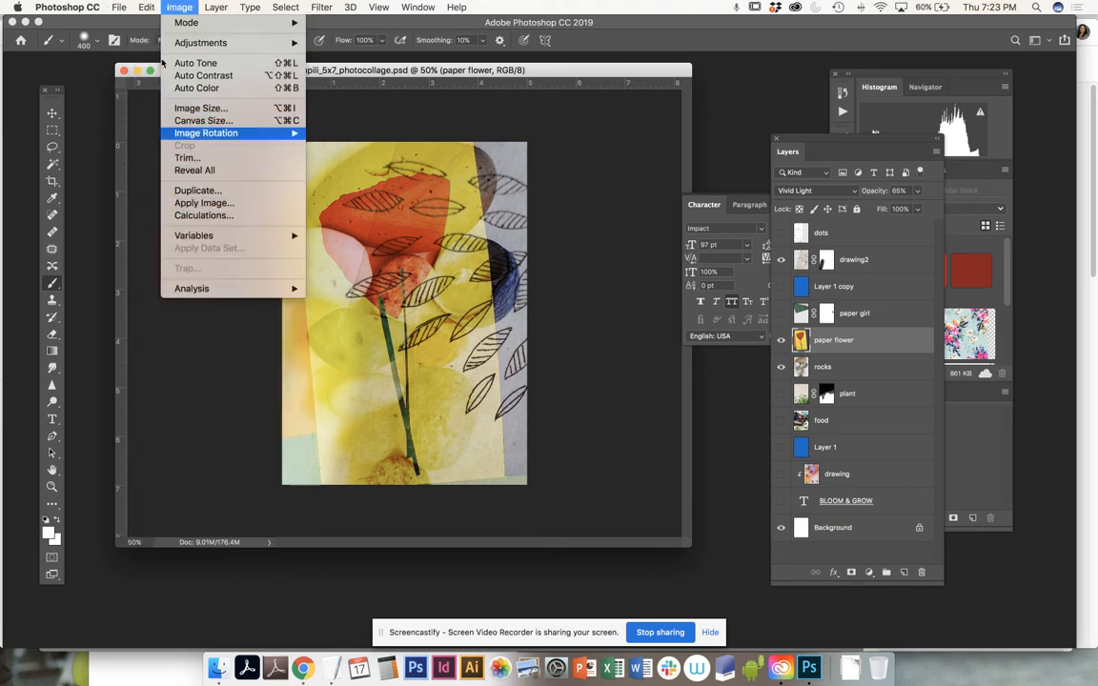
{"action": "left_click", "coordinate": [480, 244]}
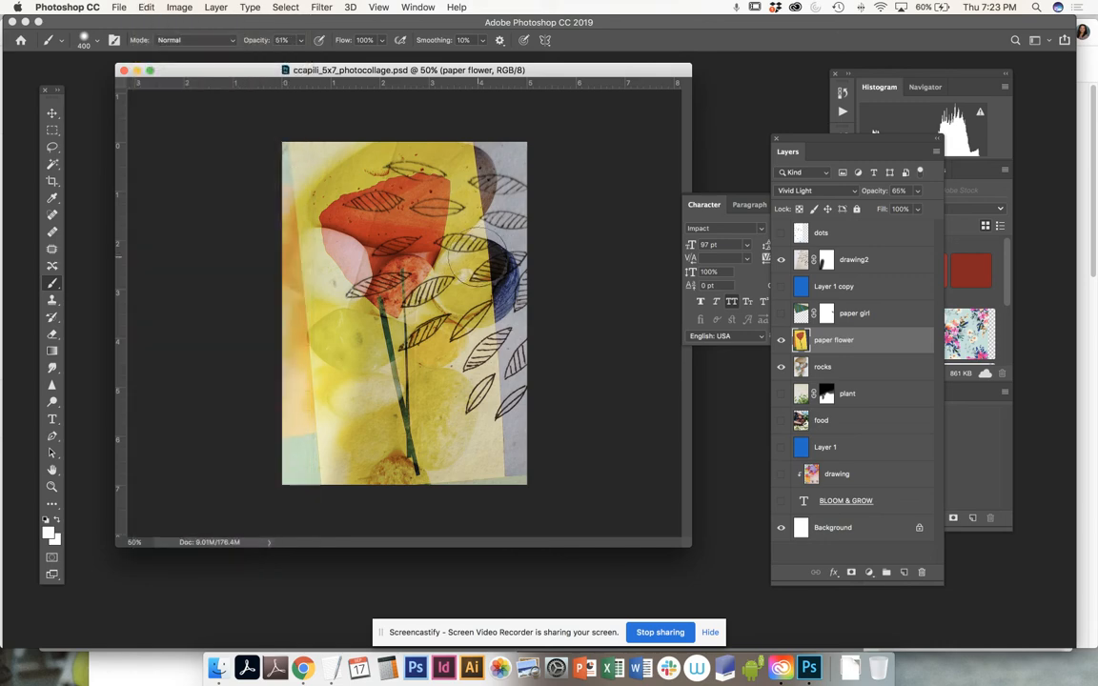
- Move the paper flower layer about 1.94 in left and 0.34 in down on the canvas, and save the document
{"action": "left_click", "coordinate": [52, 113]}
{"action": "left_click_drag", "start_coordinate": [410, 233], "coordinate": [317, 254]}
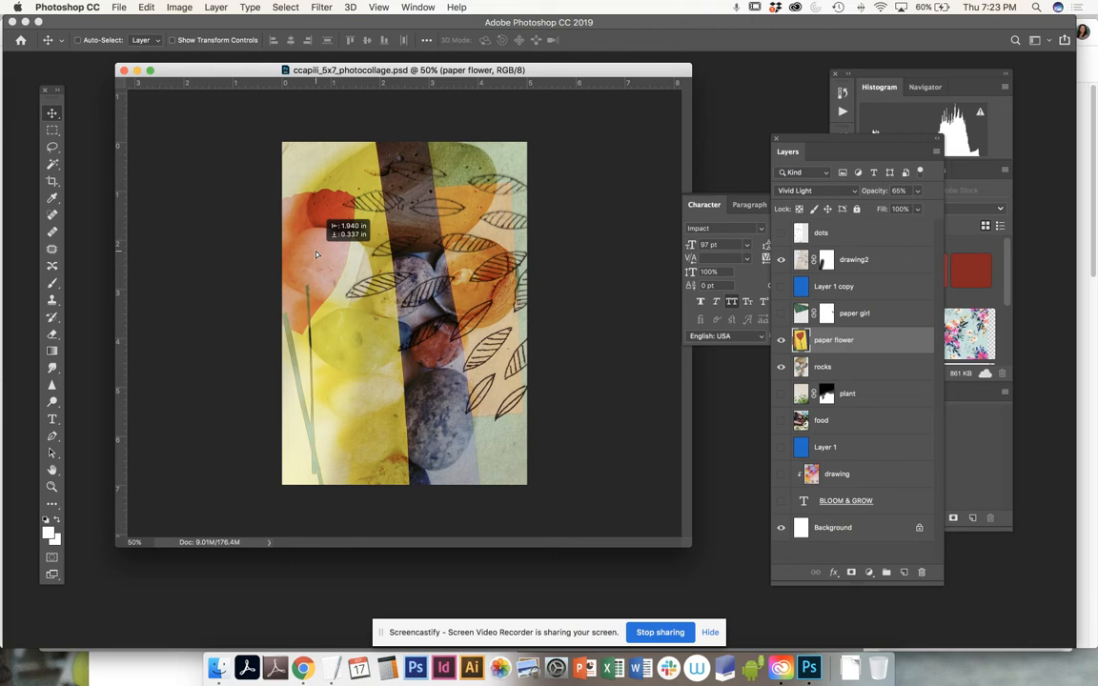
{"action": "left_click_drag", "start_coordinate": [317, 254], "coordinate": [317, 253]}
{"action": "key", "text": "super+s"}
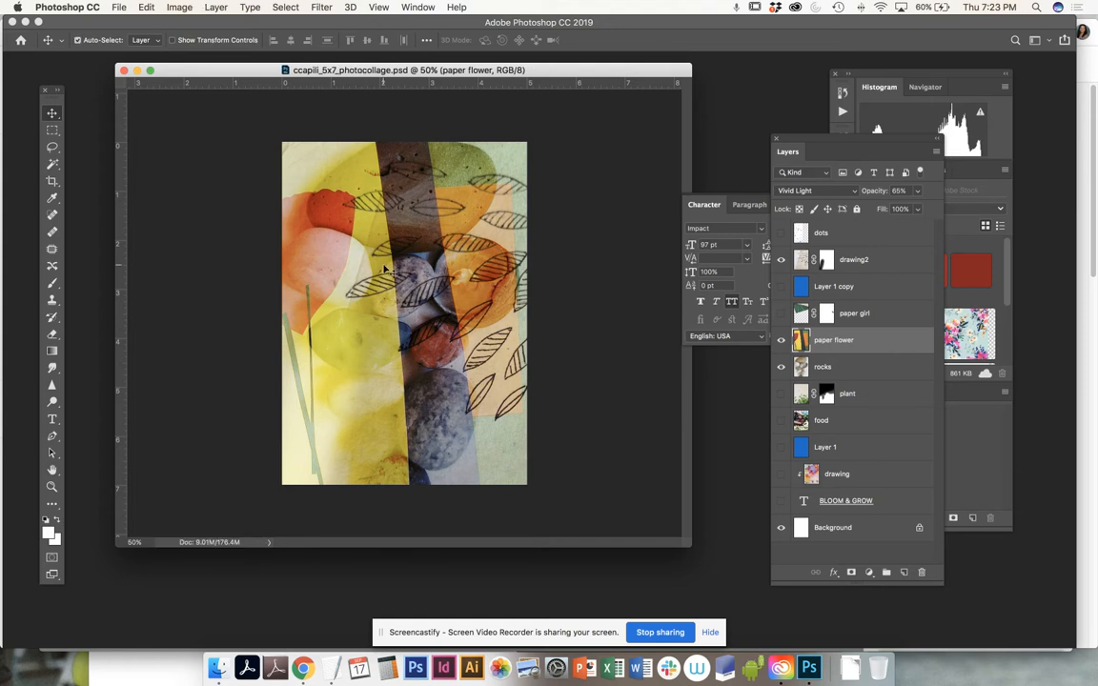
- Save a copy without layers in TIFF format as ccapili_5x7_photocollage4.tif, using LZW compression, interleaved pixel order and IBM PC byte order
{"action": "left_click", "coordinate": [119, 8]}
{"action": "left_click", "coordinate": [137, 143]}
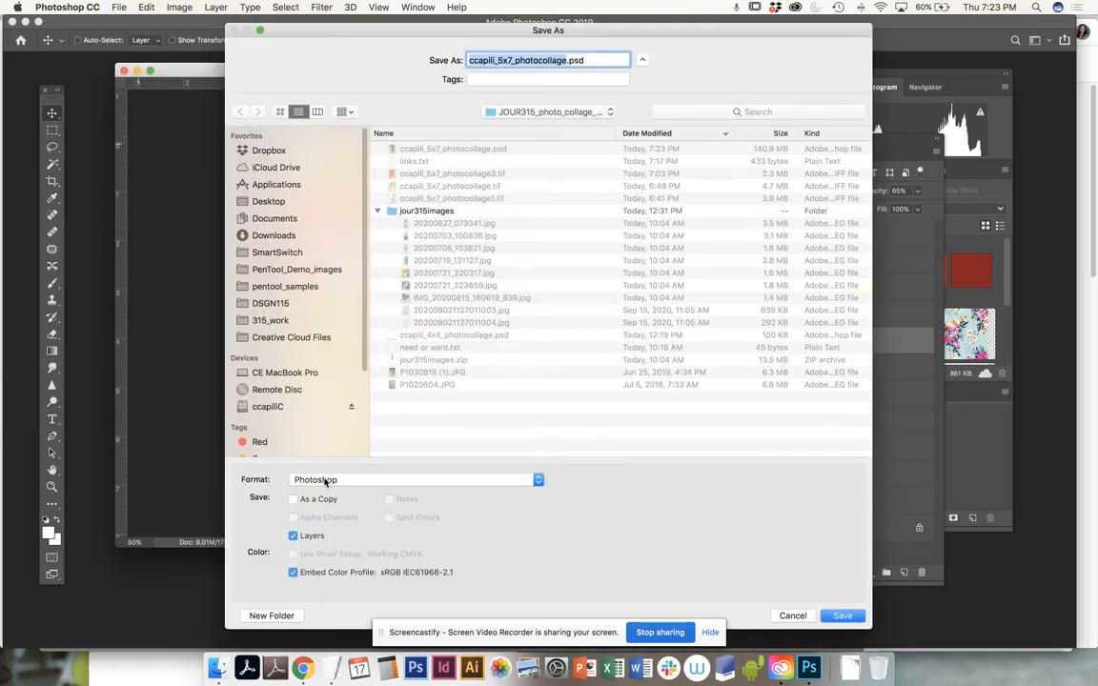
{"action": "left_click", "coordinate": [326, 481]}
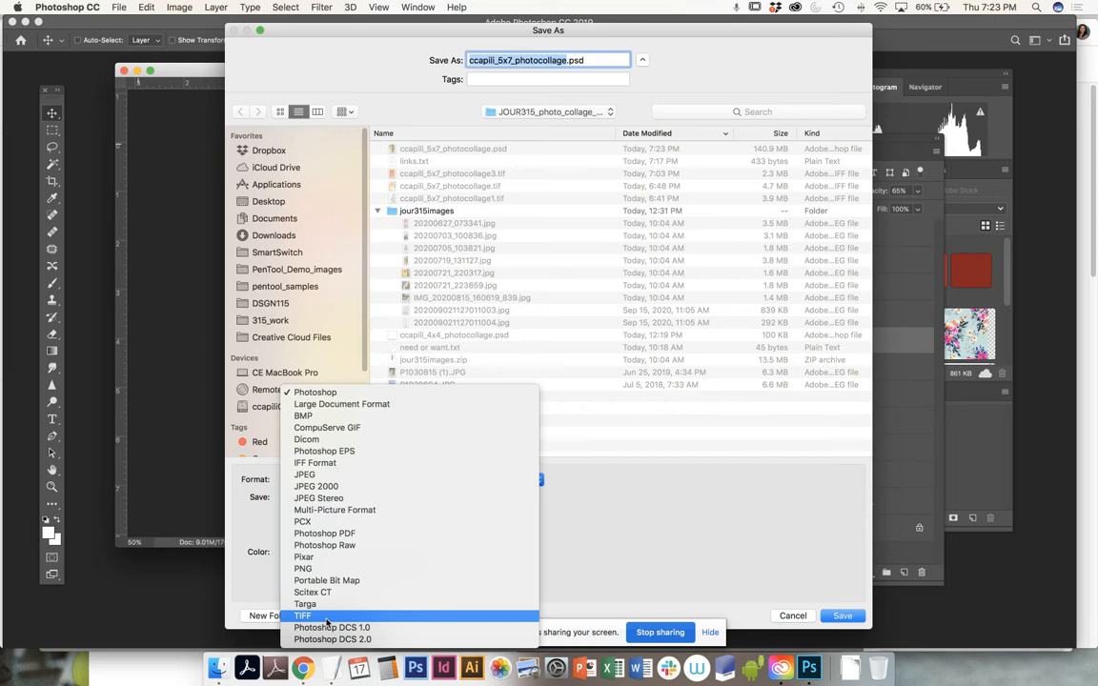
{"action": "left_click", "coordinate": [327, 618]}
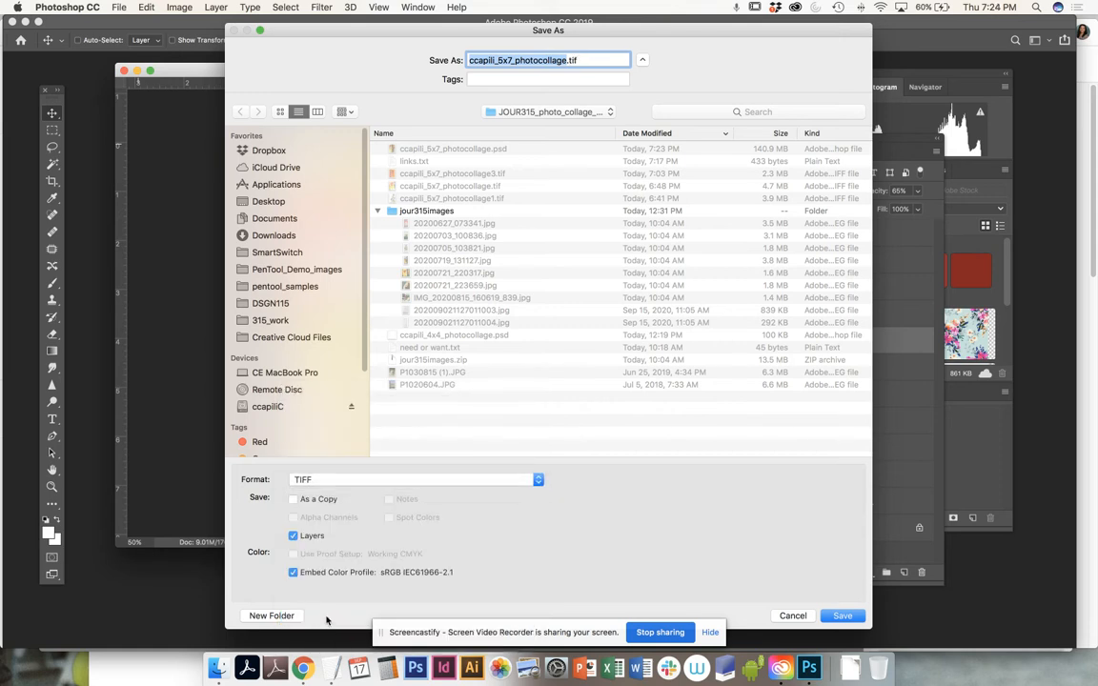
{"action": "left_click", "coordinate": [293, 537]}
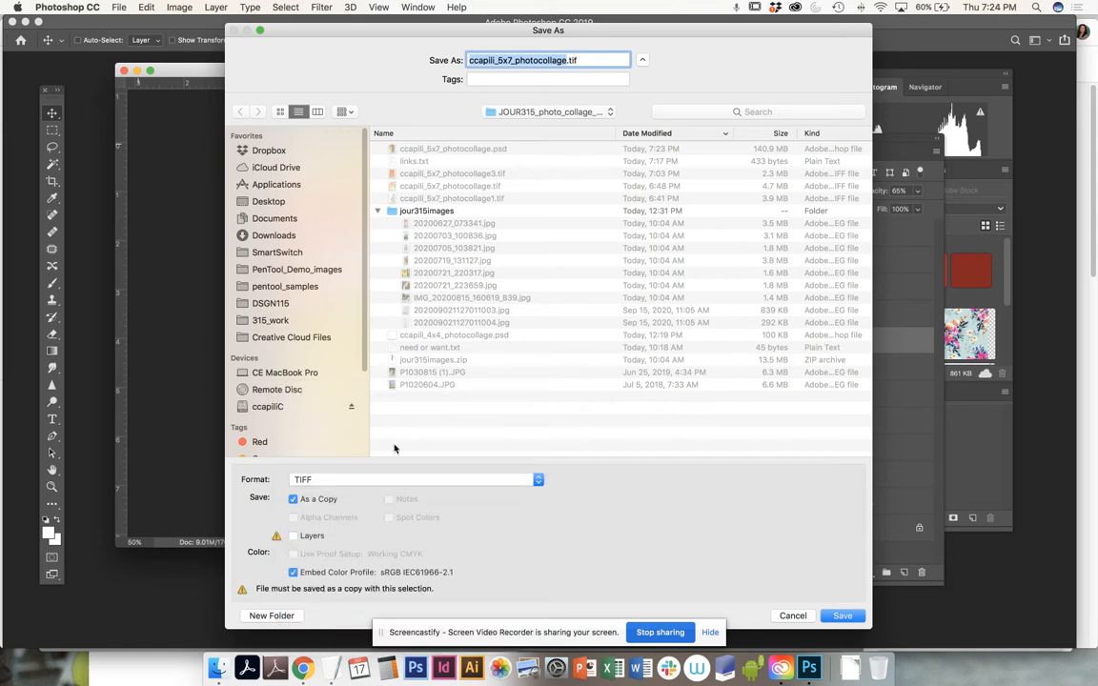
{"action": "left_click", "coordinate": [562, 60]}
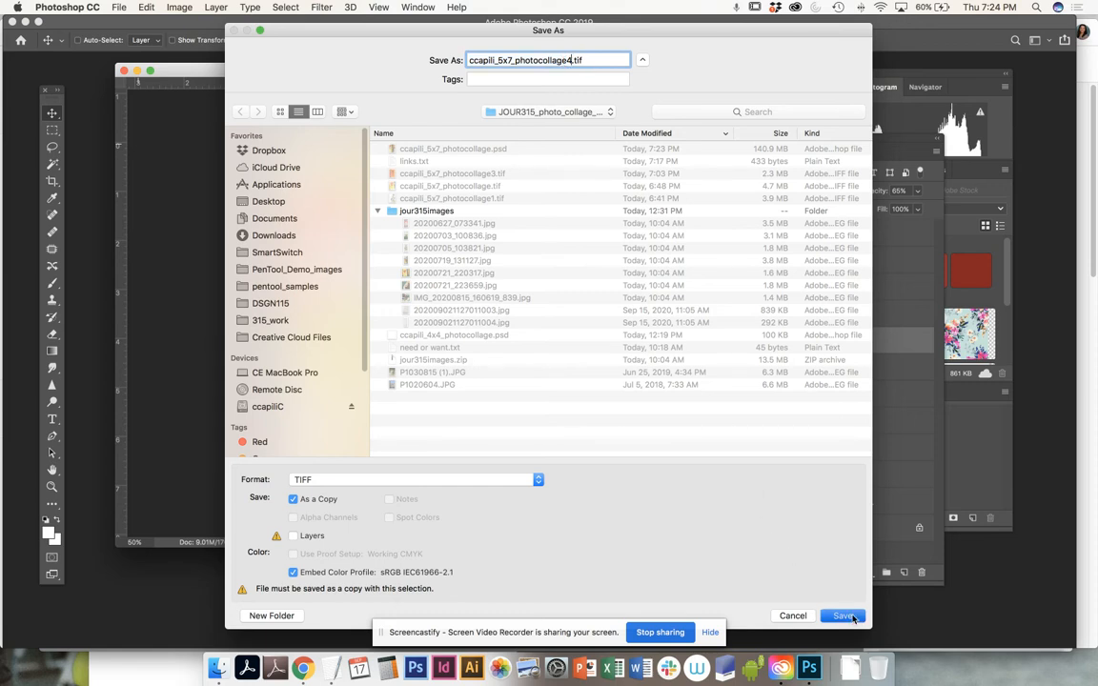
{"action": "key", "text": "Return"}
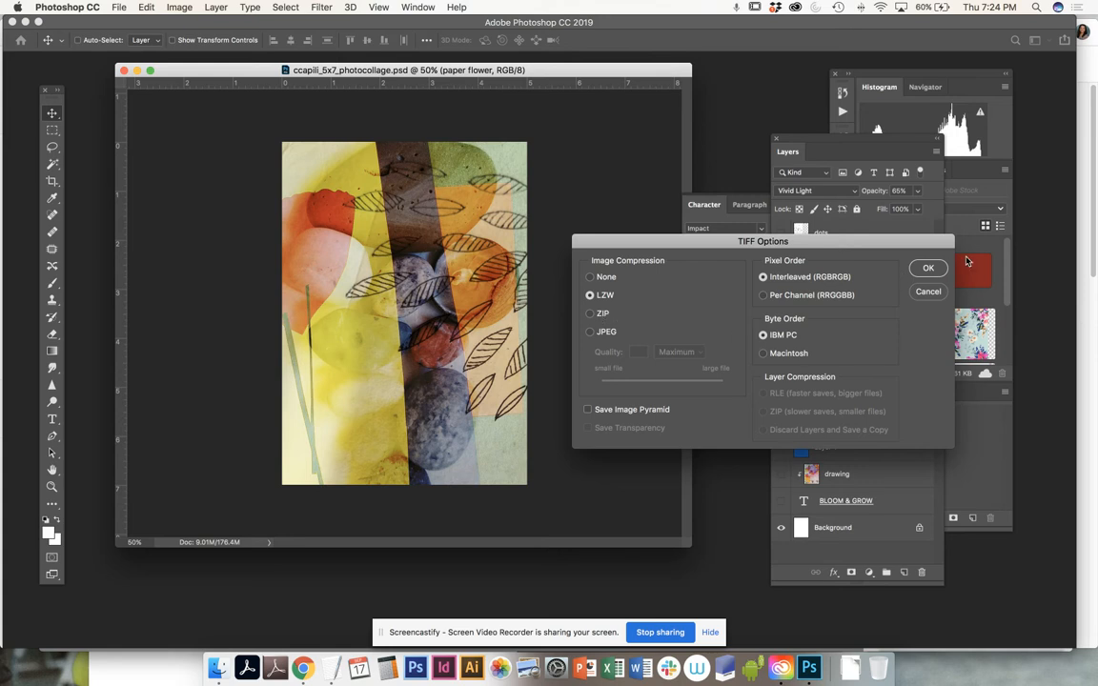
{"action": "left_click", "coordinate": [926, 269]}
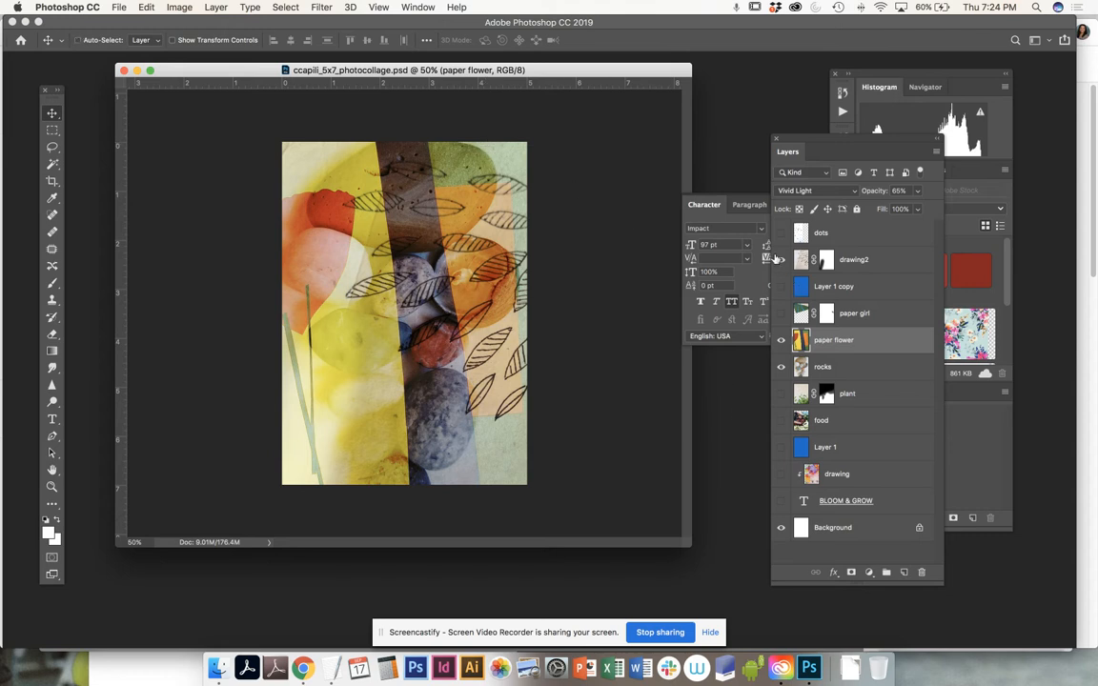
- Hide the drawing2, paper flower and rocks layers, and show and select the paper girl layer
{"action": "left_click", "coordinate": [781, 260]}
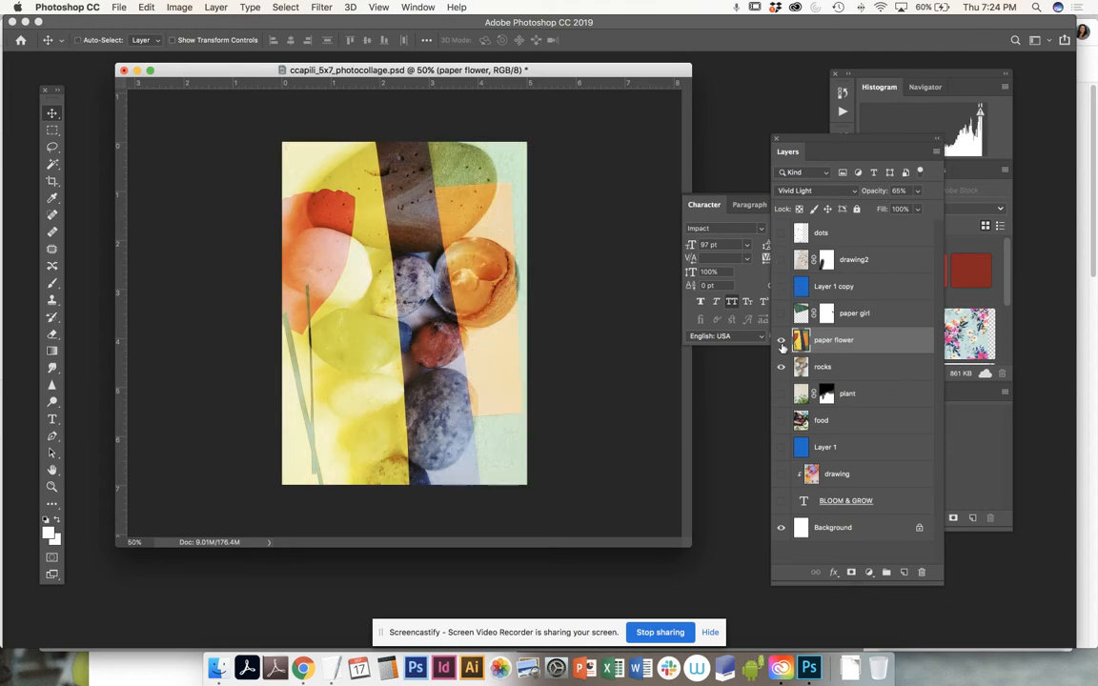
{"action": "left_click", "coordinate": [781, 341]}
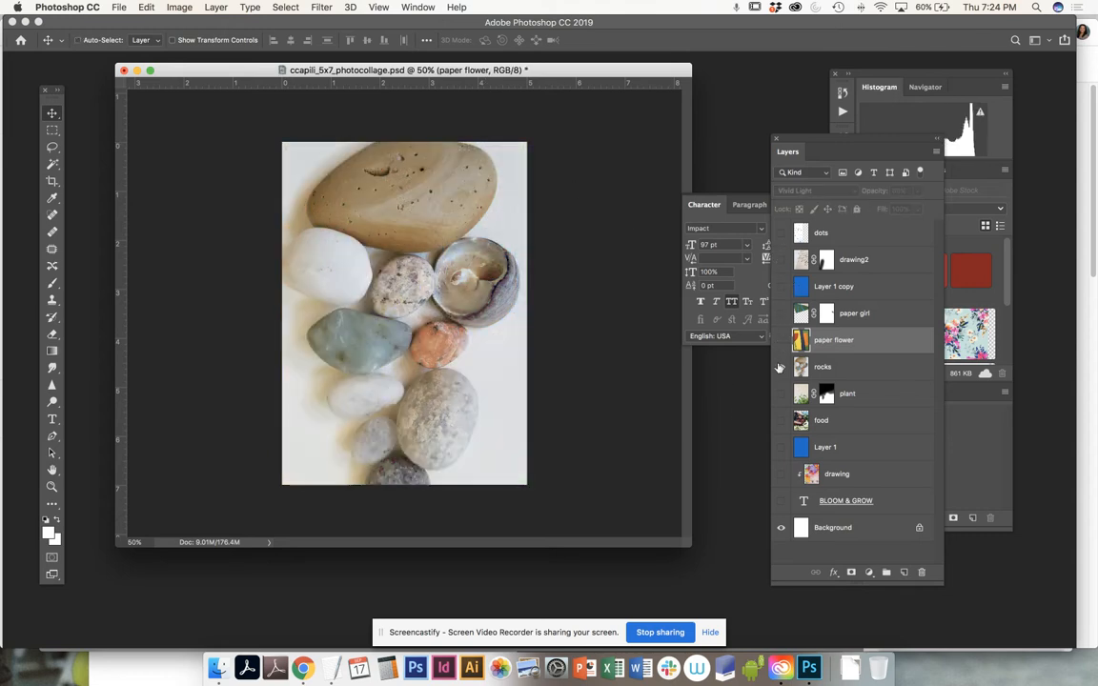
{"action": "left_click", "coordinate": [779, 368]}
{"action": "left_click", "coordinate": [781, 314]}
{"action": "left_click", "coordinate": [816, 313]}
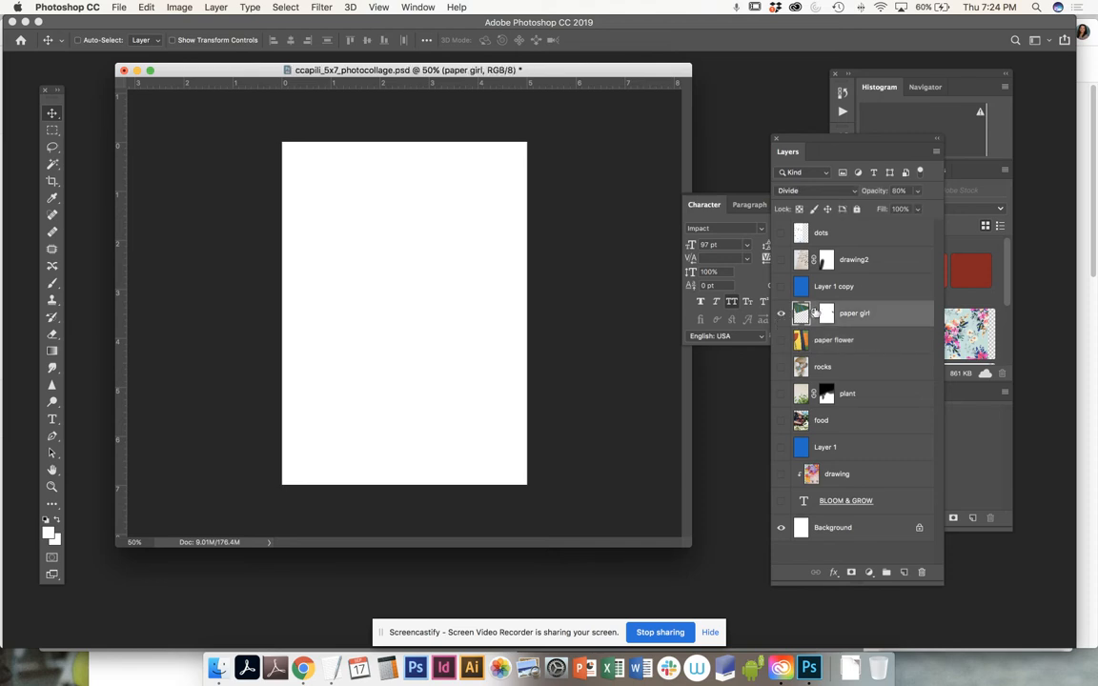
- Reset the paper girl layer to 100% opacity and Normal blending, and delete its layer mask
{"action": "left_click", "coordinate": [917, 190]}
{"action": "left_click_drag", "start_coordinate": [918, 207], "coordinate": [939, 213]}
{"action": "left_click", "coordinate": [854, 192]}
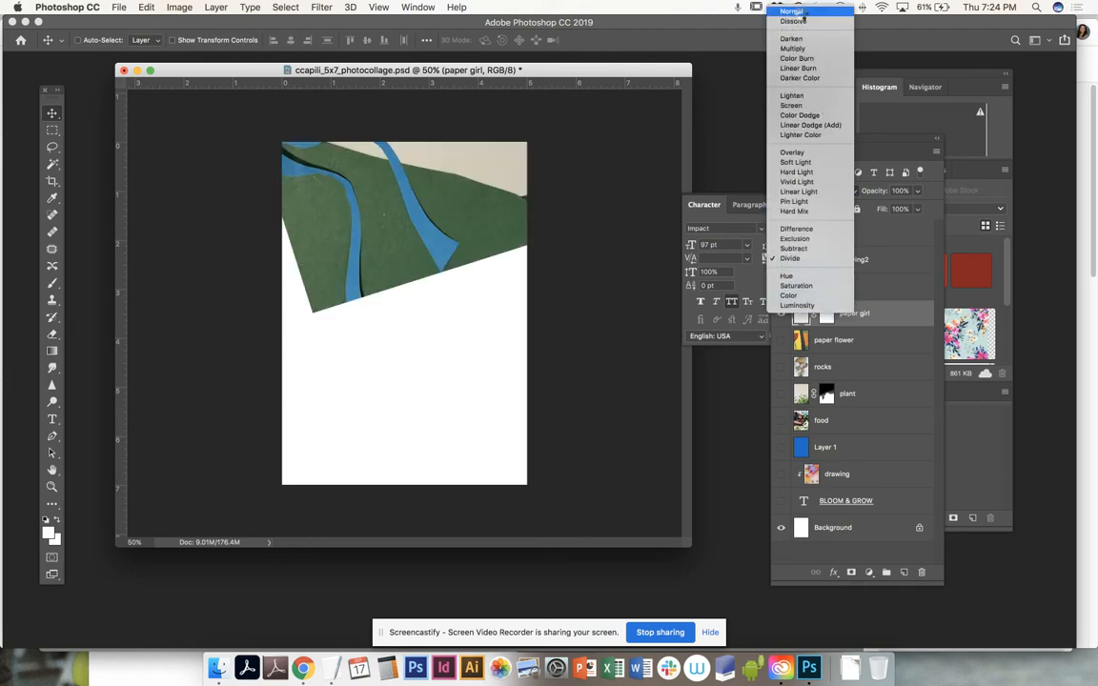
{"action": "left_click", "coordinate": [805, 11]}
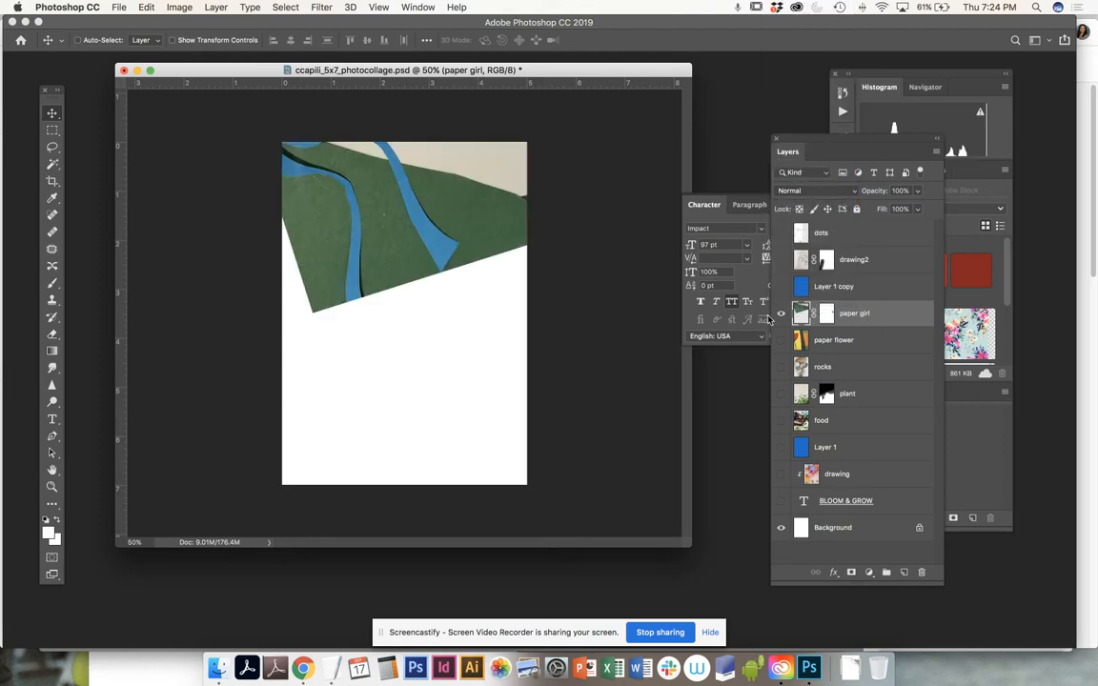
{"action": "right_click", "coordinate": [828, 314]}
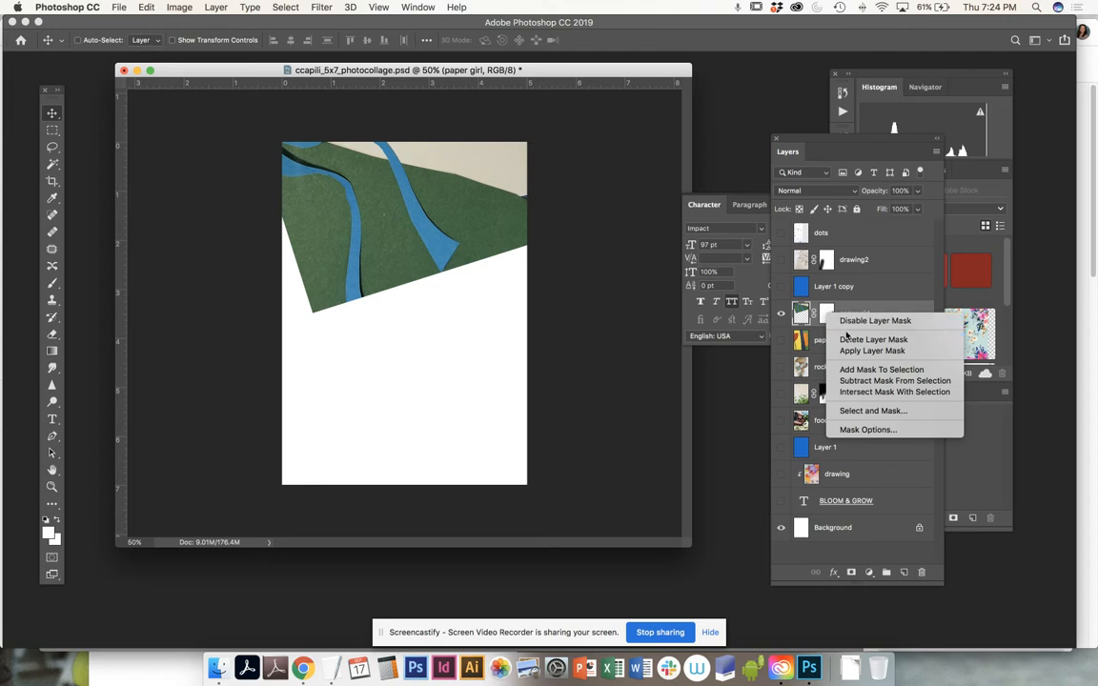
{"action": "left_click", "coordinate": [854, 339]}
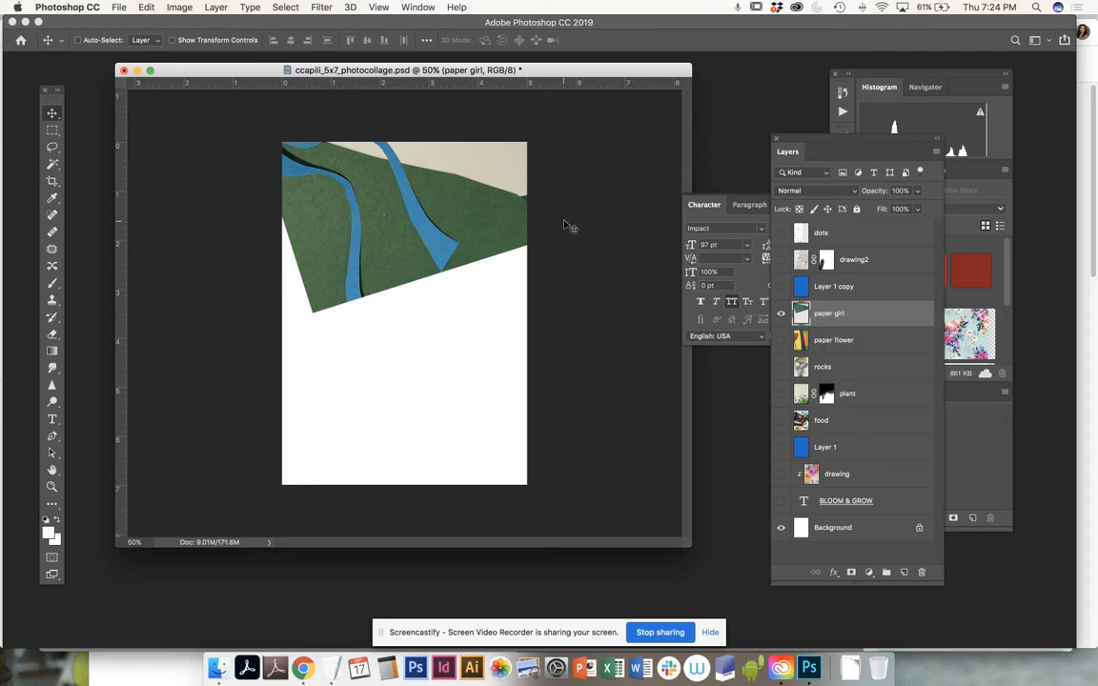
- Move the paper girl layer down so that the face falls in the middle of the canvas
{"action": "left_click_drag", "start_coordinate": [505, 195], "coordinate": [485, 420]}
{"action": "key", "text": "ctrl+t"}
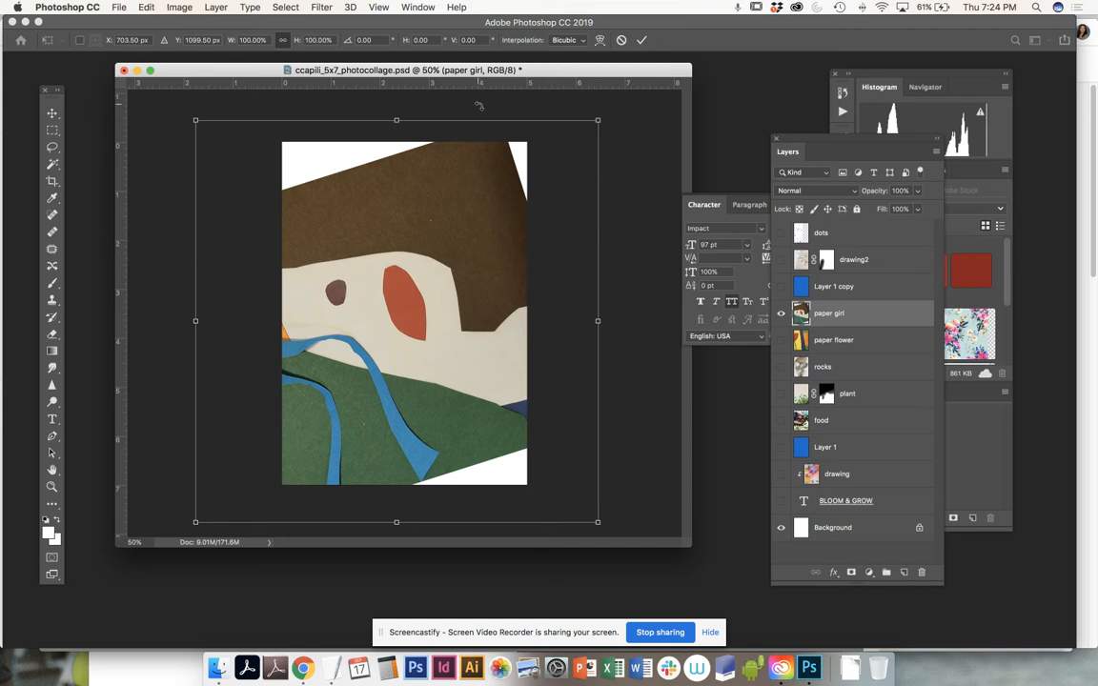
{"action": "key", "text": "Return"}
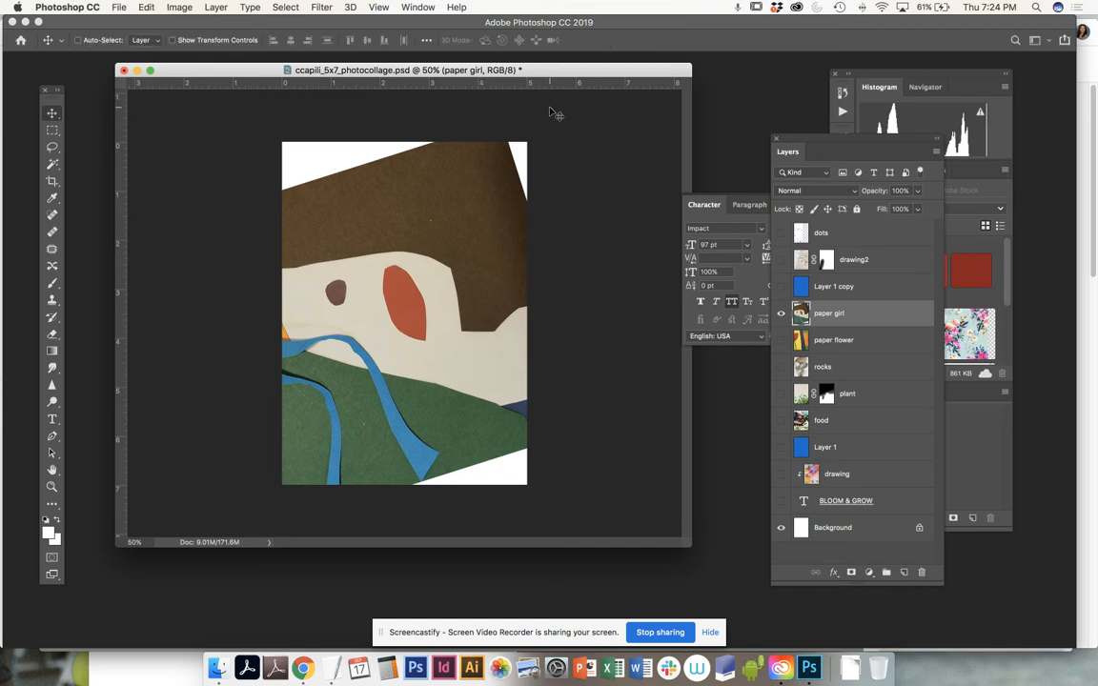
{"action": "left_click", "coordinate": [147, 8]}
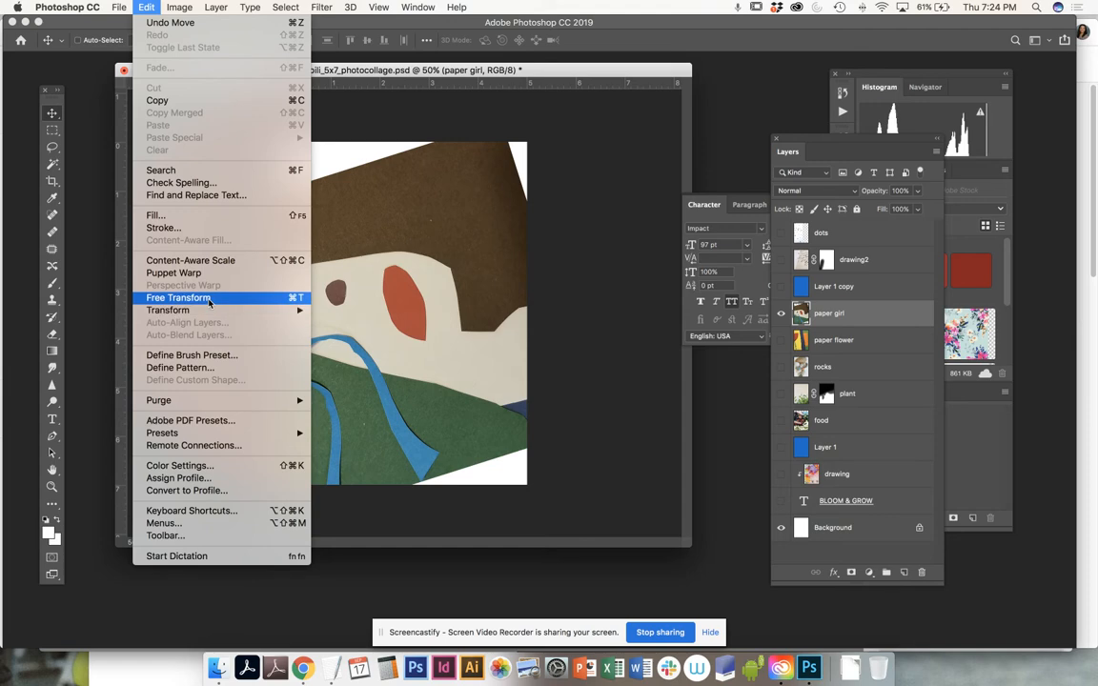
{"action": "left_click", "coordinate": [562, 185]}
- Free Transform the paper girl layer: rotate it about 108.75°, scale it down slightly, and position it over the upper canvas
{"action": "key", "text": "super+t"}
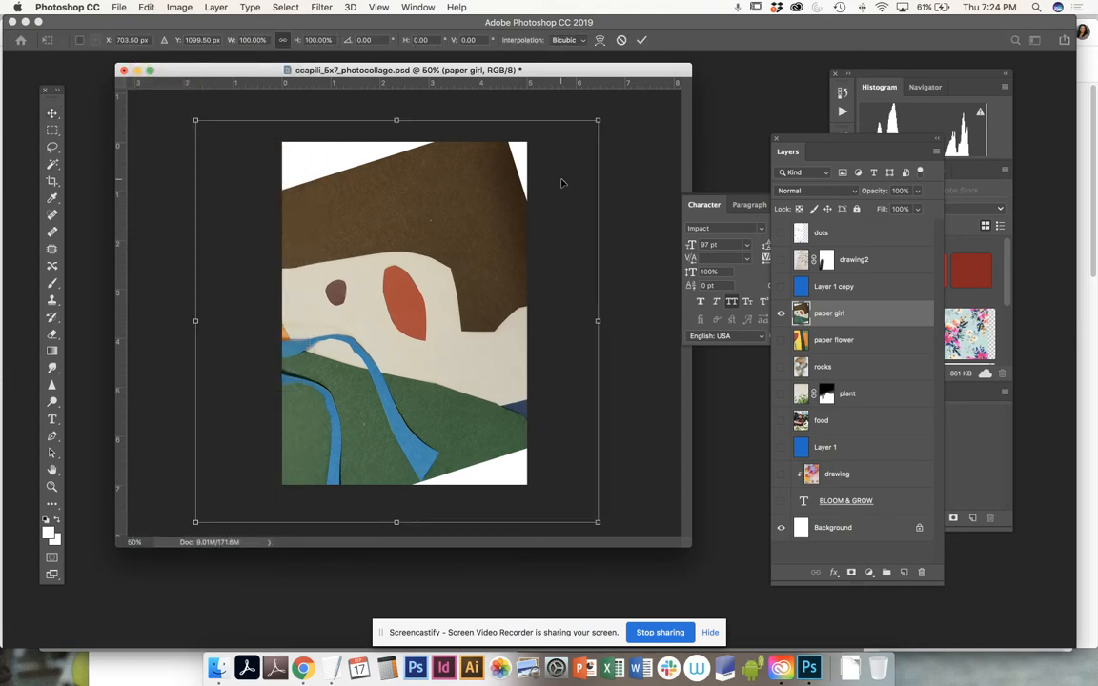
{"action": "left_click_drag", "start_coordinate": [610, 155], "coordinate": [495, 504]}
{"action": "left_click_drag", "start_coordinate": [468, 414], "coordinate": [500, 391]}
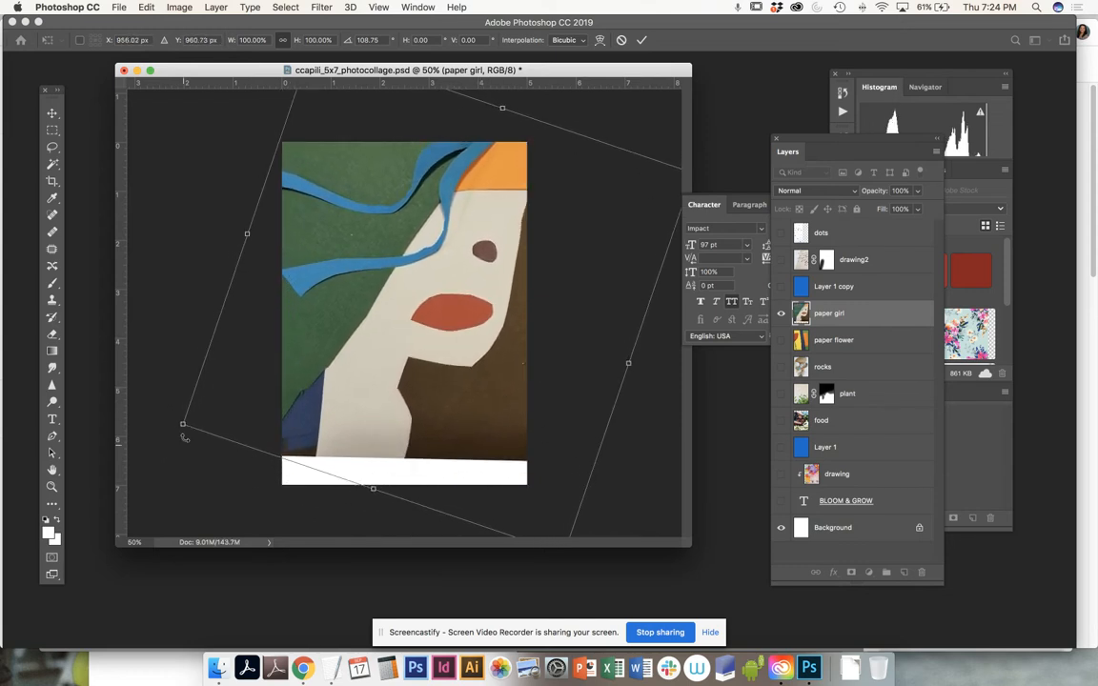
{"action": "left_click_drag", "start_coordinate": [180, 427], "coordinate": [298, 376]}
{"action": "left_click_drag", "start_coordinate": [407, 381], "coordinate": [366, 372]}
{"action": "key", "text": "Return"}
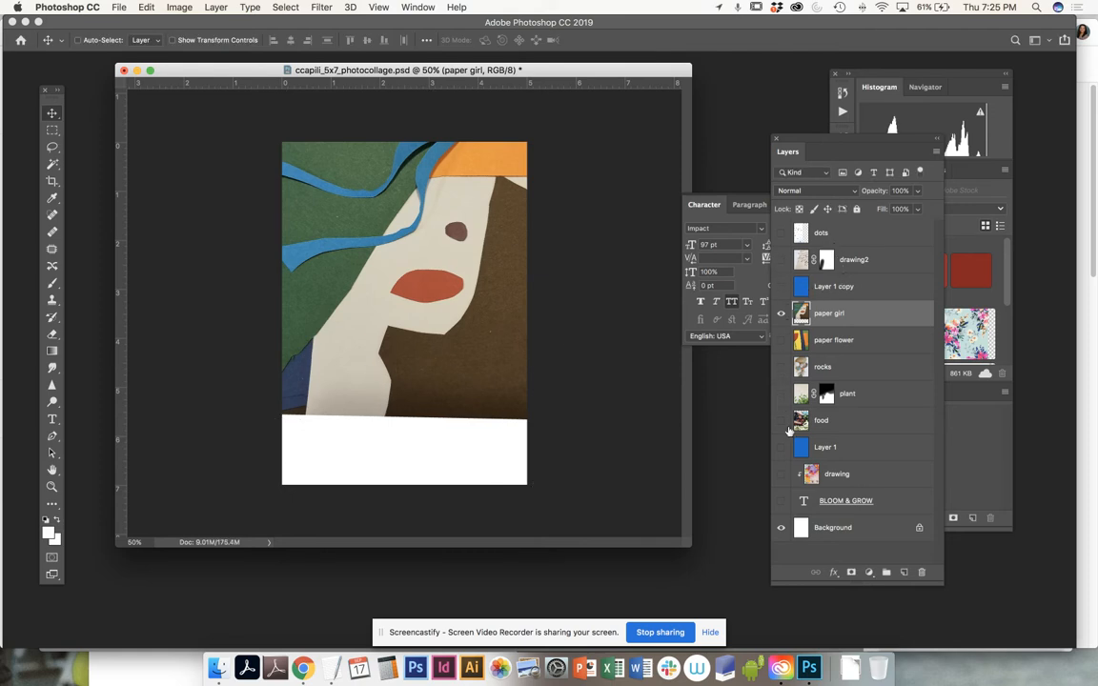
- Hide the paper girl layer, show the drawing layer released from its clipping mask, and leave the BLOOM & GROW text hidden
{"action": "left_click_drag", "start_coordinate": [782, 474], "coordinate": [782, 501]}
{"action": "left_click", "coordinate": [860, 475]}
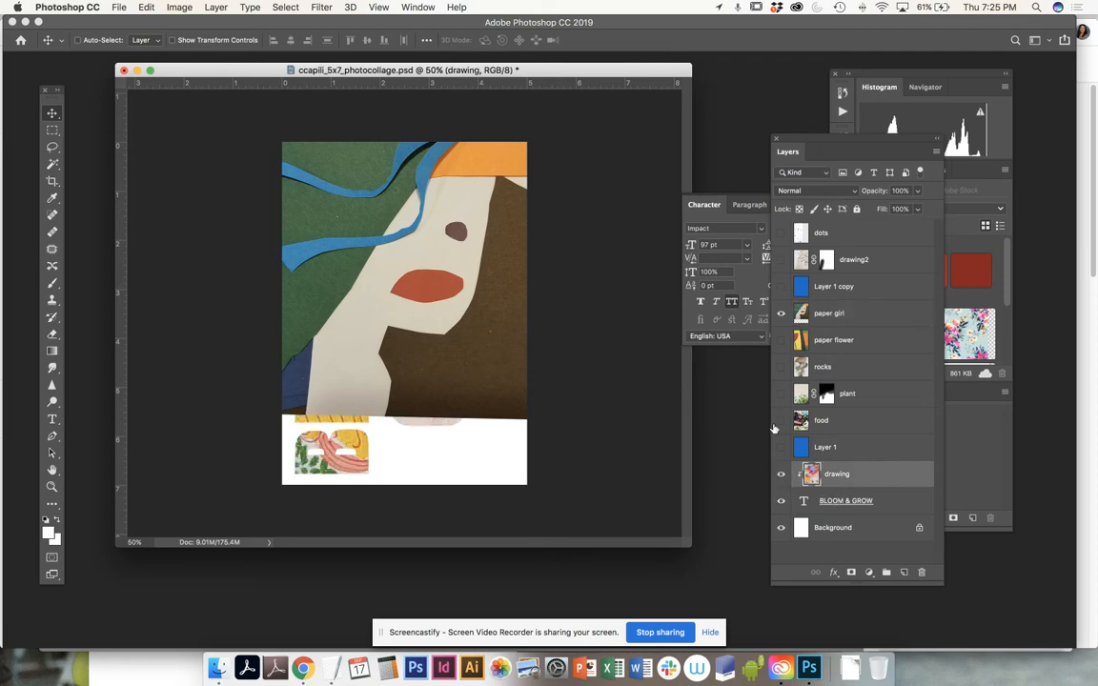
{"action": "left_click", "coordinate": [781, 312]}
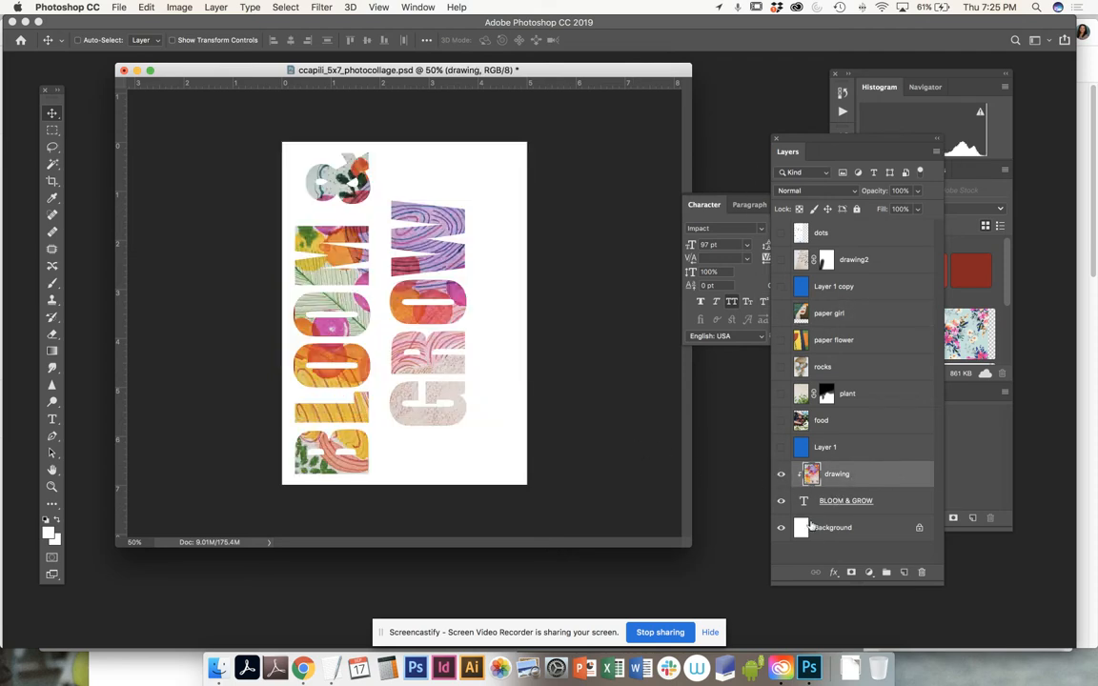
{"action": "left_click", "coordinate": [854, 487], "text": "alt"}
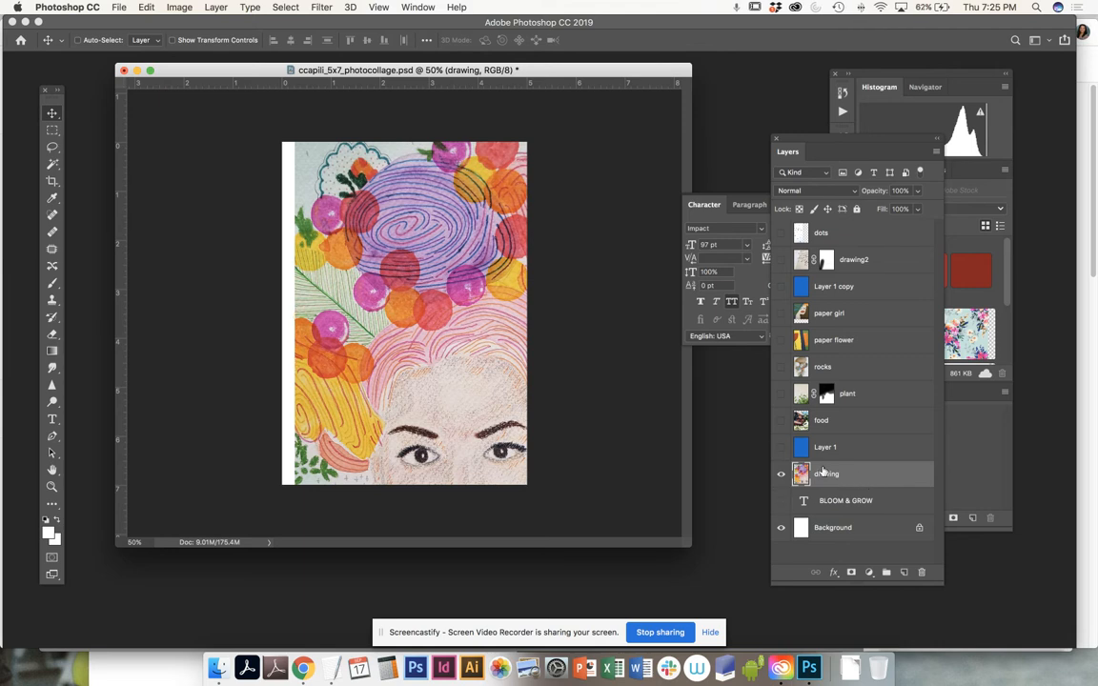
- Turn the drawing layer upside down with Free Transform, at -100% width and -100% height
{"action": "key", "text": "super+minus"}
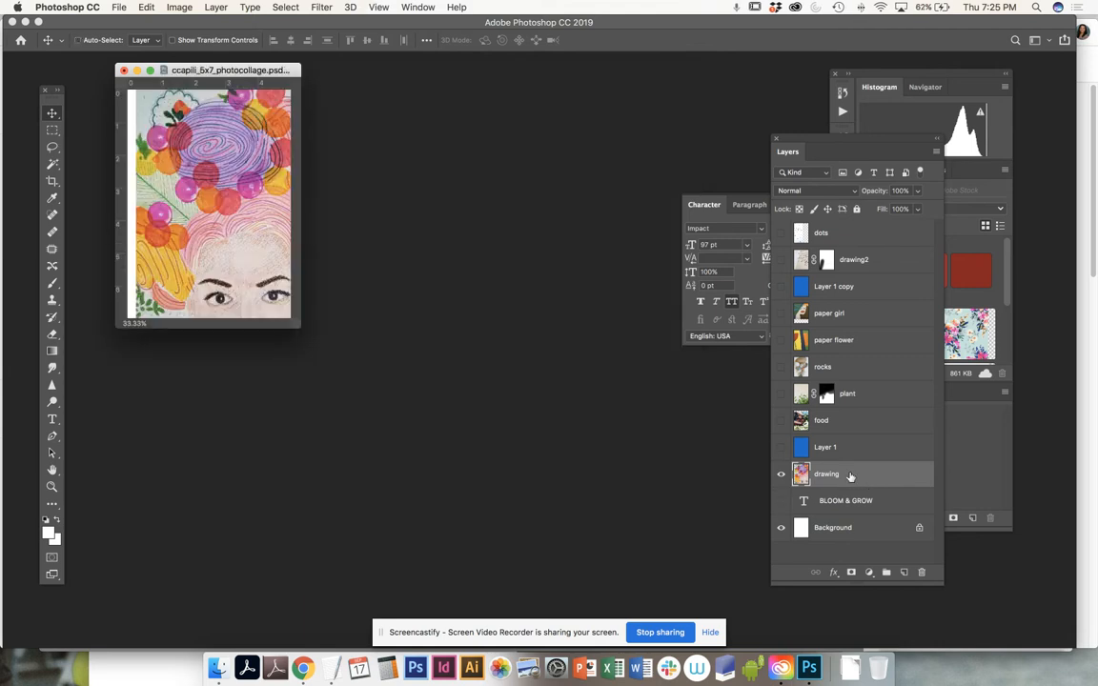
{"action": "left_click_drag", "start_coordinate": [299, 325], "coordinate": [717, 598]}
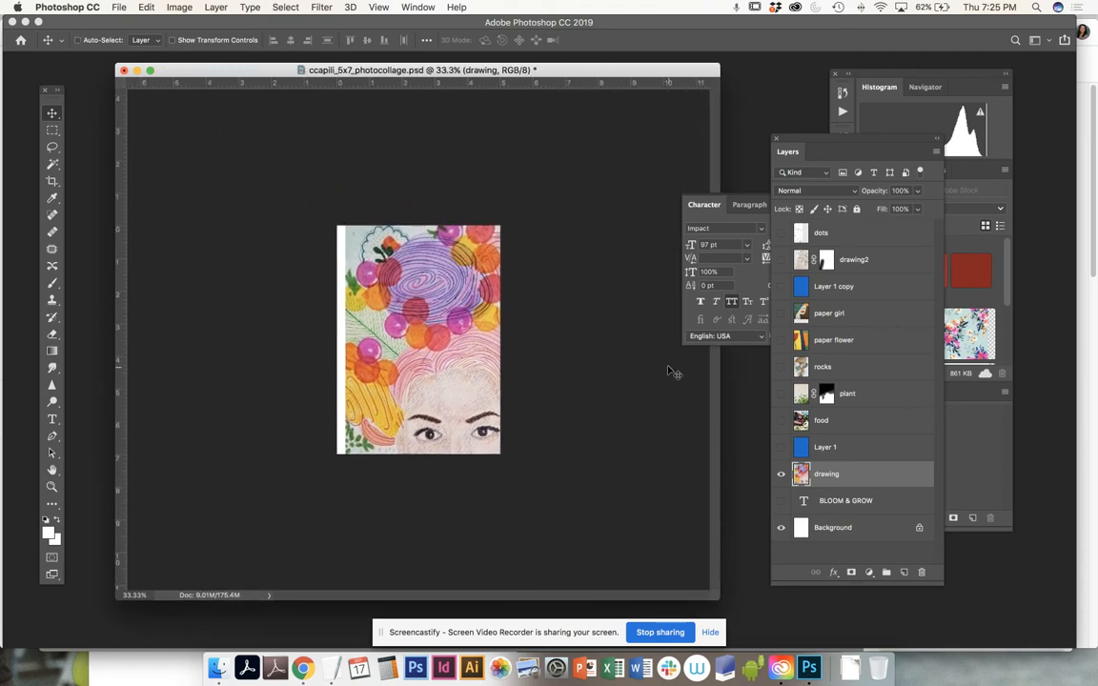
{"action": "key", "text": "super+t"}
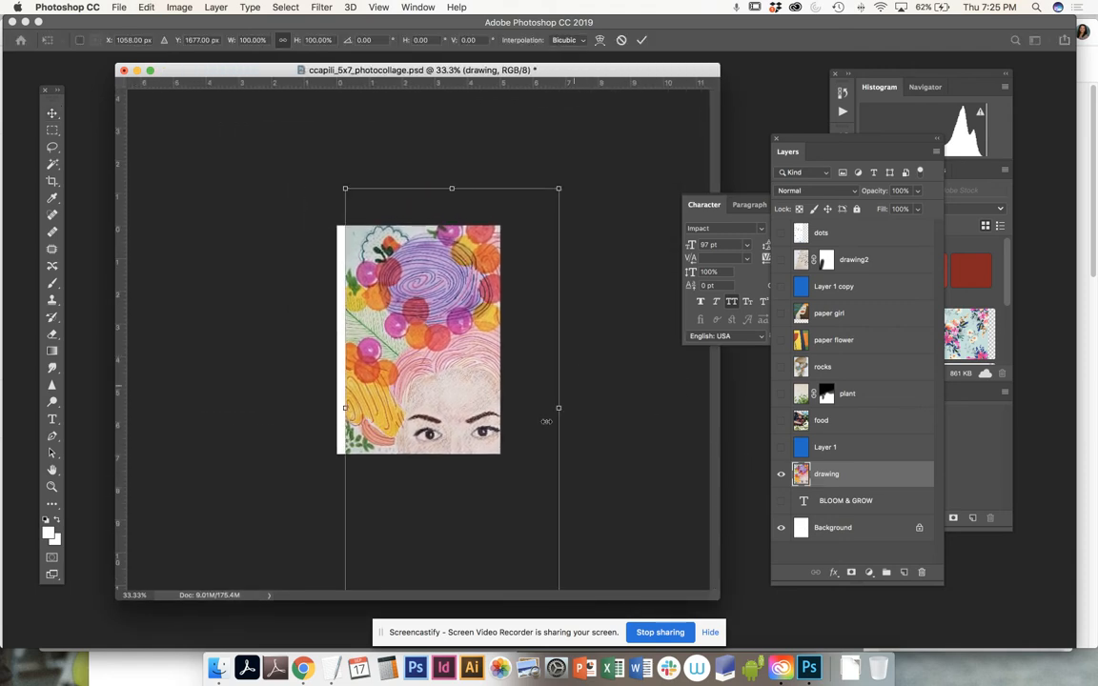
{"action": "mouse_move", "coordinate": [517, 483]}
{"action": "left_mouse_down"}
{"action": "mouse_move", "coordinate": [529, 286]}
{"action": "mouse_move", "coordinate": [460, 344]}
{"action": "mouse_move", "coordinate": [513, 383]}
{"action": "mouse_move", "coordinate": [532, 454]}
{"action": "left_mouse_up"}
{"action": "mouse_move", "coordinate": [596, 550]}
{"action": "left_mouse_down"}
{"action": "mouse_move", "coordinate": [641, 289]}
{"action": "mouse_move", "coordinate": [414, 208]}
{"action": "mouse_move", "coordinate": [338, 221]}
{"action": "mouse_move", "coordinate": [386, 181]}
{"action": "mouse_move", "coordinate": [382, 172]}
{"action": "mouse_move", "coordinate": [378, 195]}
{"action": "mouse_move", "coordinate": [373, 189]}
{"action": "left_mouse_up"}
- Reposition the upside-down drawing so it covers the whole canvas, with the closed top edge at the eyes, and commit the transform
{"action": "mouse_move", "coordinate": [441, 377]}
{"action": "left_mouse_down"}
{"action": "mouse_move", "coordinate": [419, 290]}
{"action": "mouse_move", "coordinate": [386, 287]}
{"action": "mouse_move", "coordinate": [387, 296]}
{"action": "left_mouse_up"}
{"action": "key", "text": "Down"}
{"action": "key", "text": "Down"}
{"action": "key", "text": "Down"}
{"action": "key", "text": "Right"}
{"action": "key", "text": "Right"}
{"action": "key", "text": "Right"}
{"action": "key", "text": "Right"}
{"action": "key", "text": "Right"}
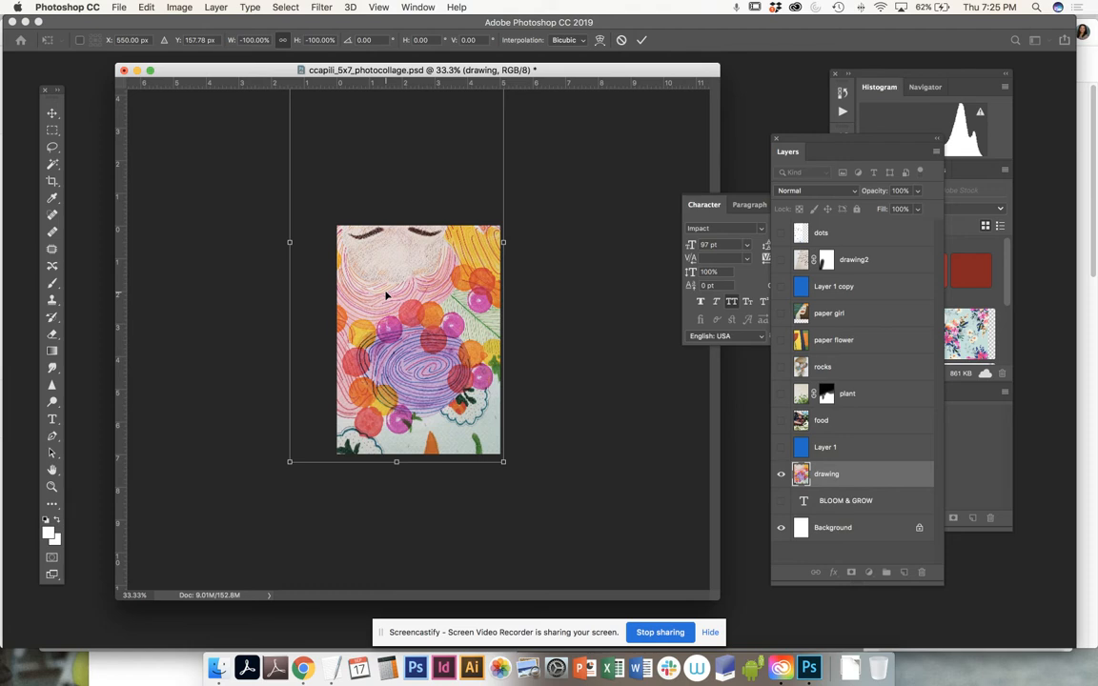
{"action": "key", "text": "Return"}
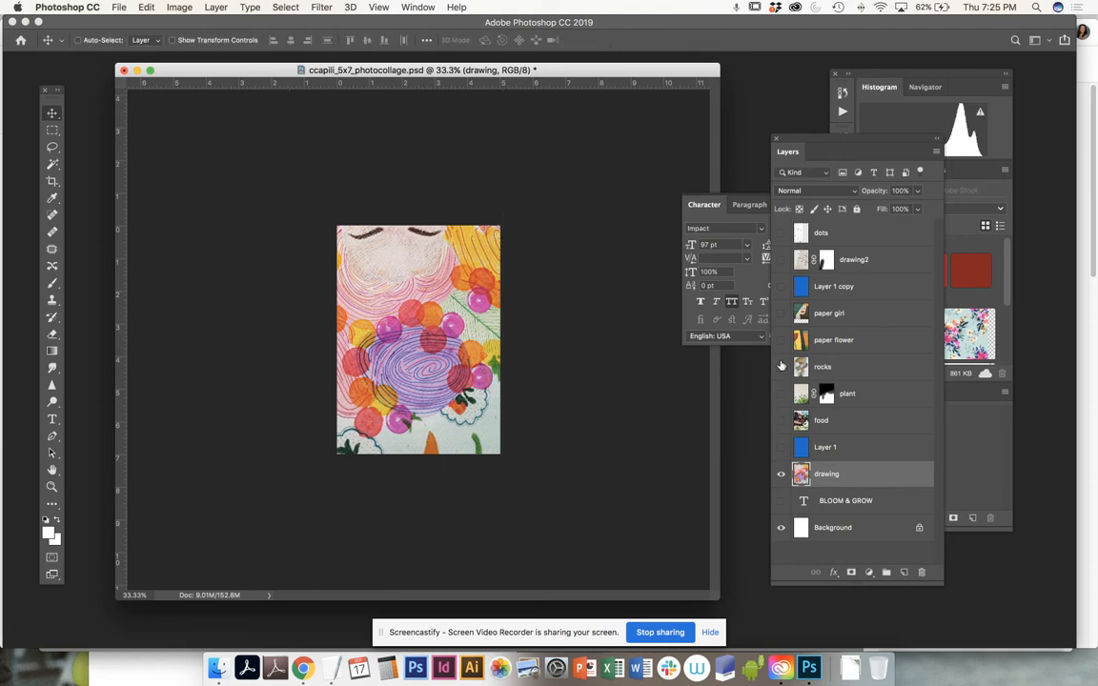
- Preview the paper flower layer over the drawing, hide it again, and show the paper girl layer with its blend mode set to Difference
{"action": "left_click", "coordinate": [781, 341]}
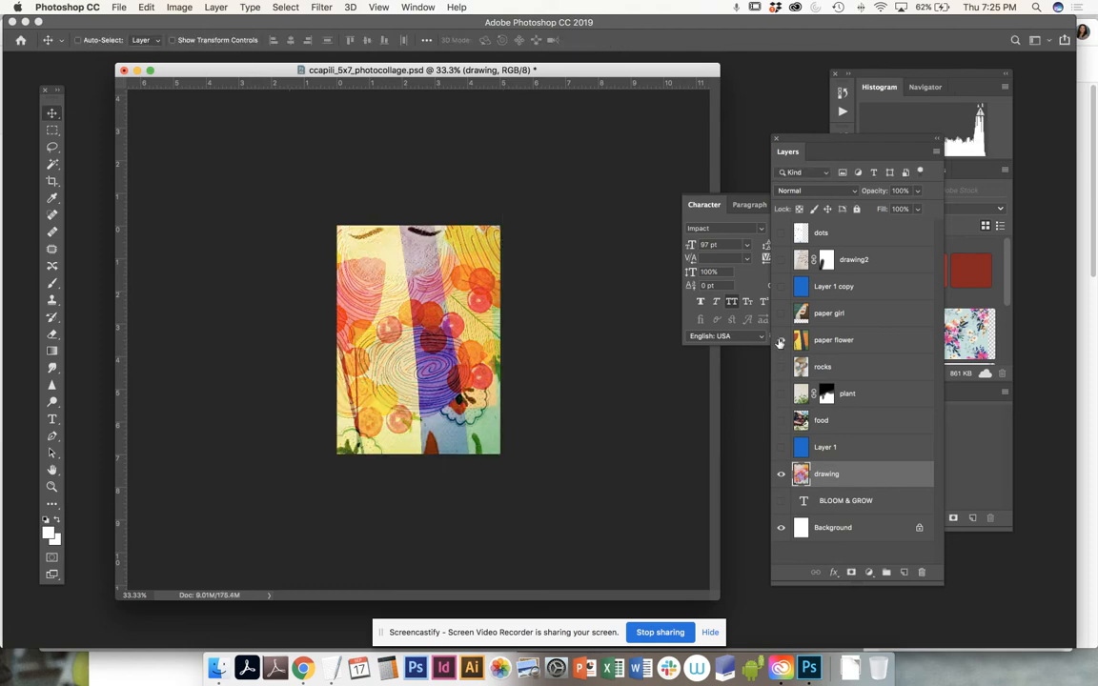
{"action": "left_click", "coordinate": [781, 341]}
{"action": "left_click", "coordinate": [781, 314]}
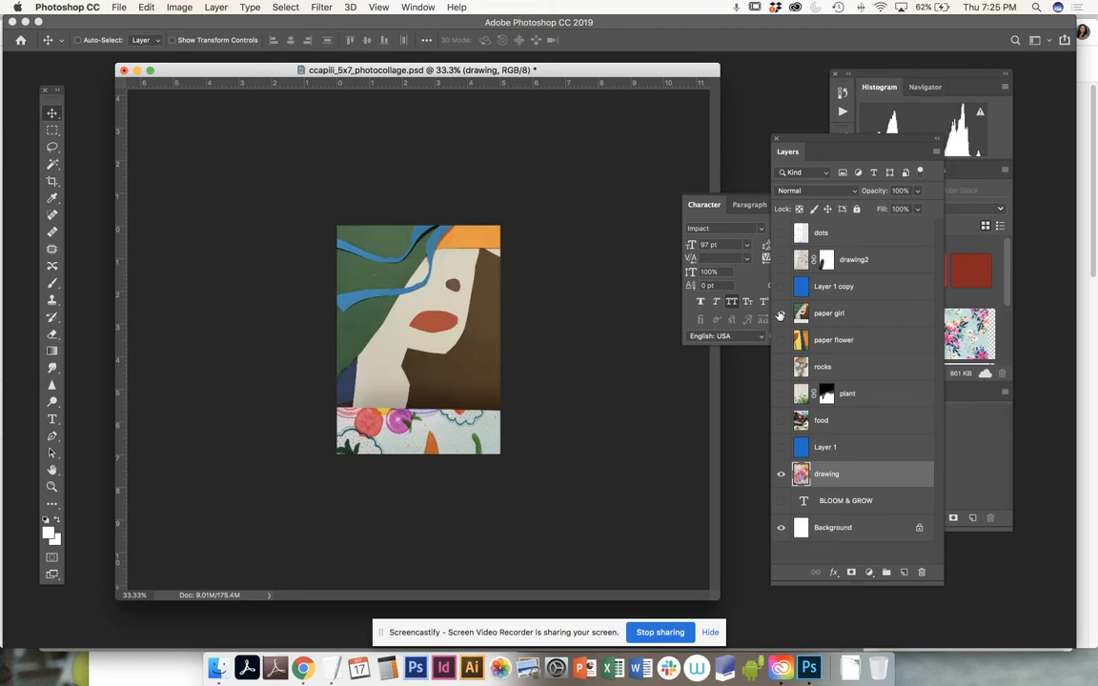
{"action": "left_click", "coordinate": [858, 340]}
{"action": "left_click", "coordinate": [877, 314]}
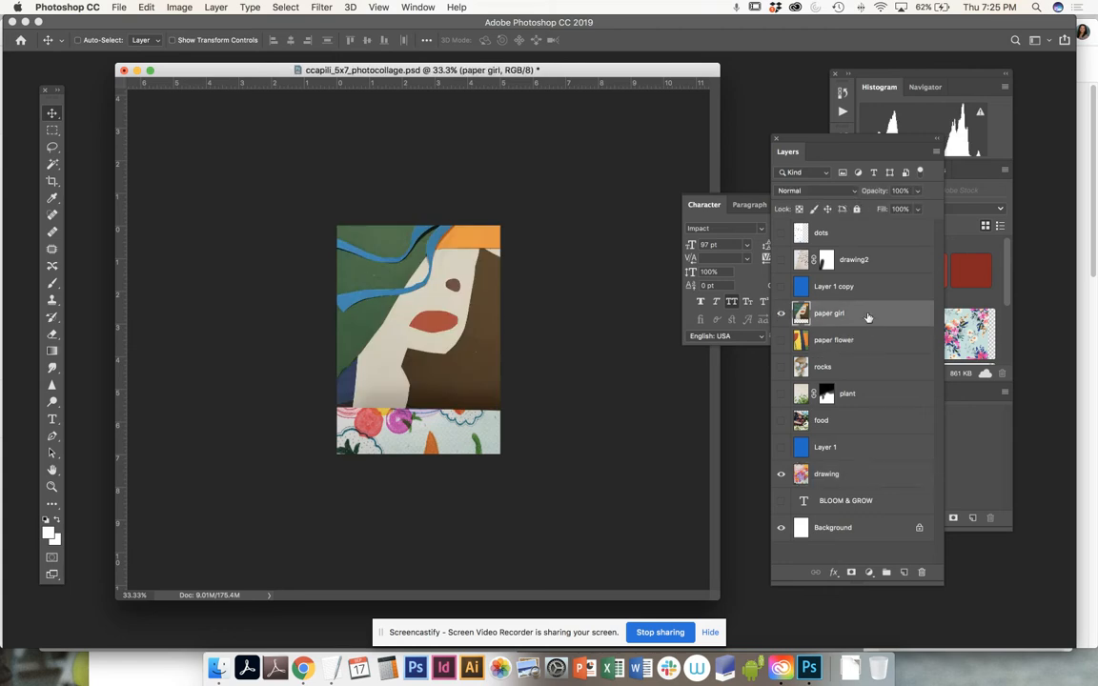
{"action": "left_click", "coordinate": [856, 192]}
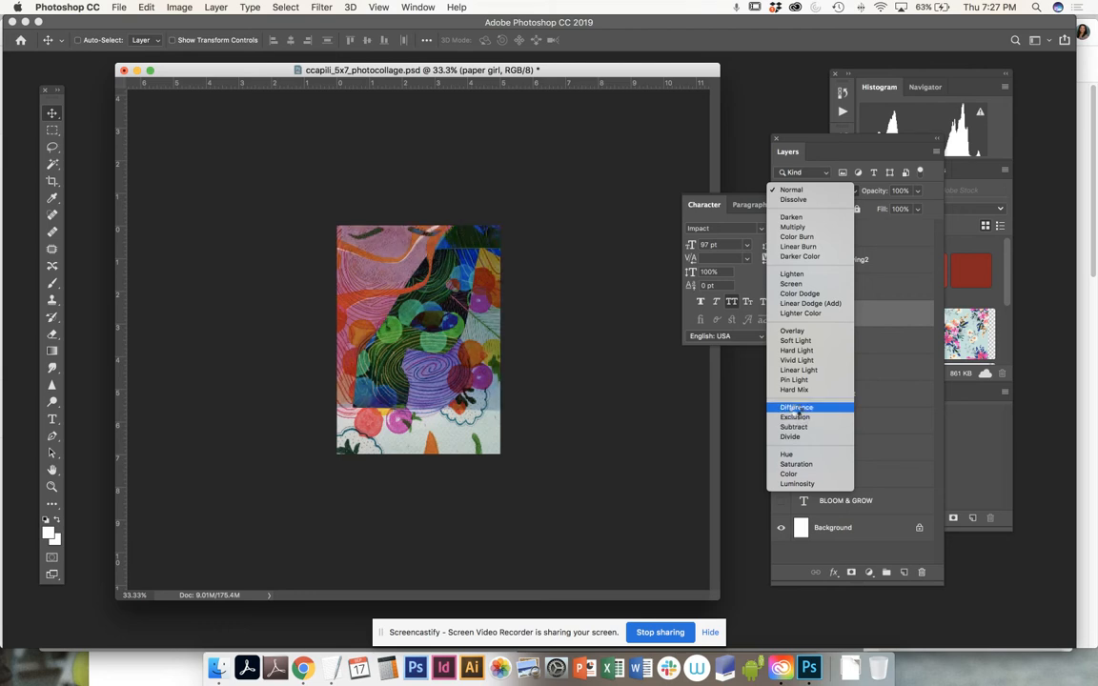
{"action": "left_click", "coordinate": [797, 408]}
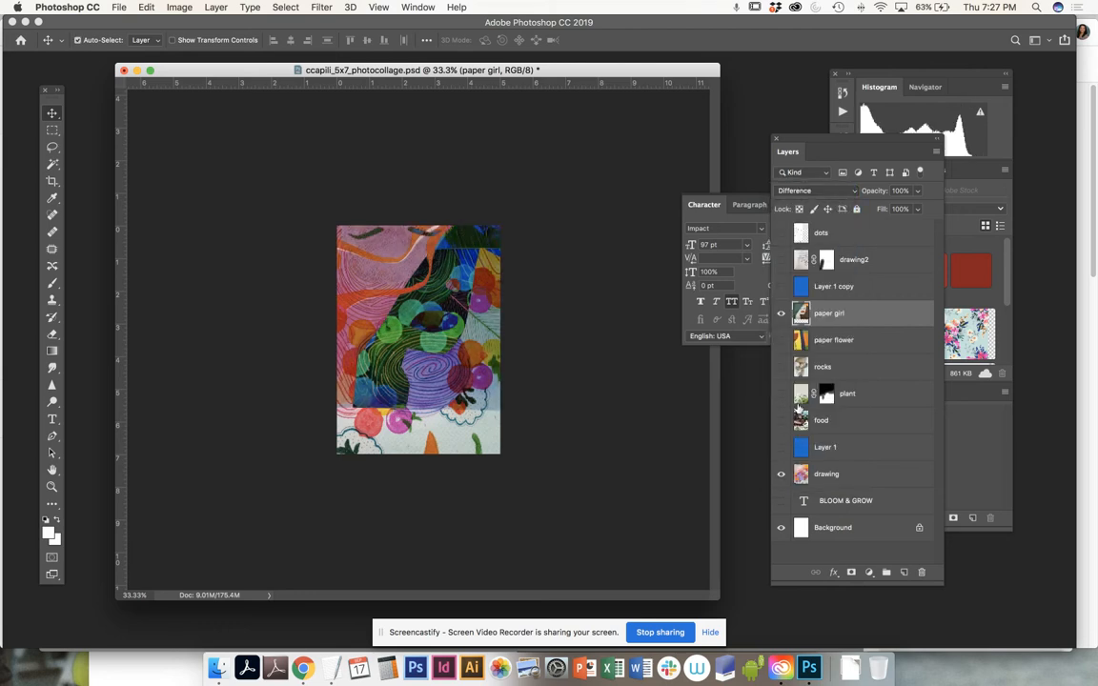
- Show the plant layer and move it above the Layer 1 copy layer in the stacking order
{"action": "key", "text": "super+equal"}
{"action": "left_click_drag", "start_coordinate": [381, 440], "coordinate": [684, 585]}
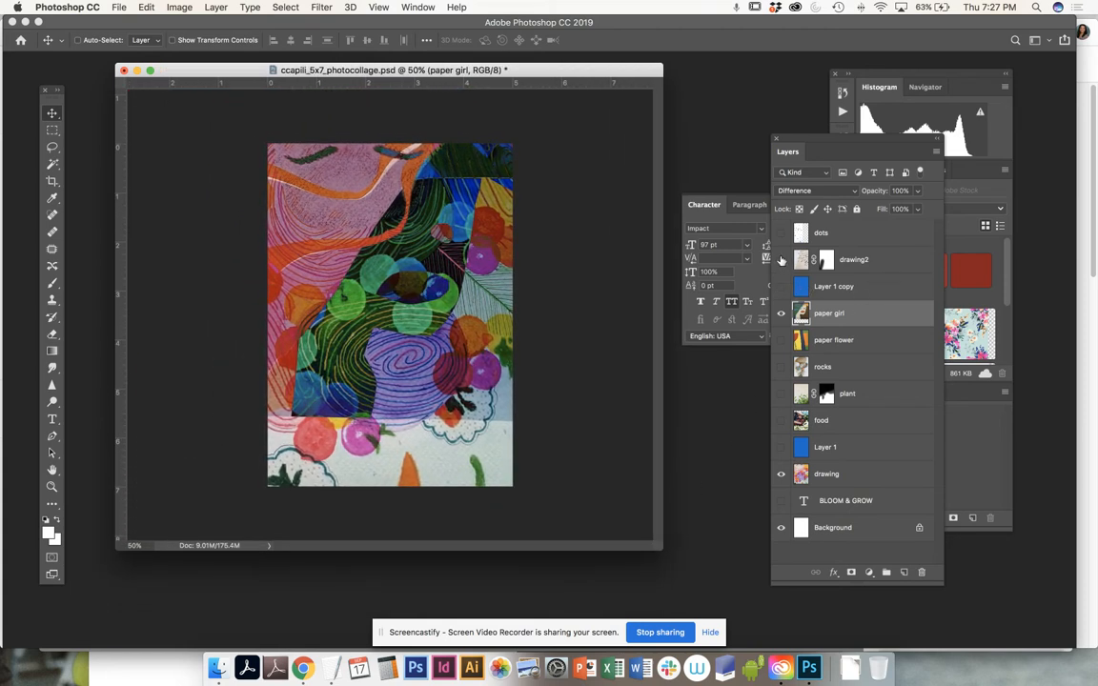
{"action": "left_click", "coordinate": [782, 396]}
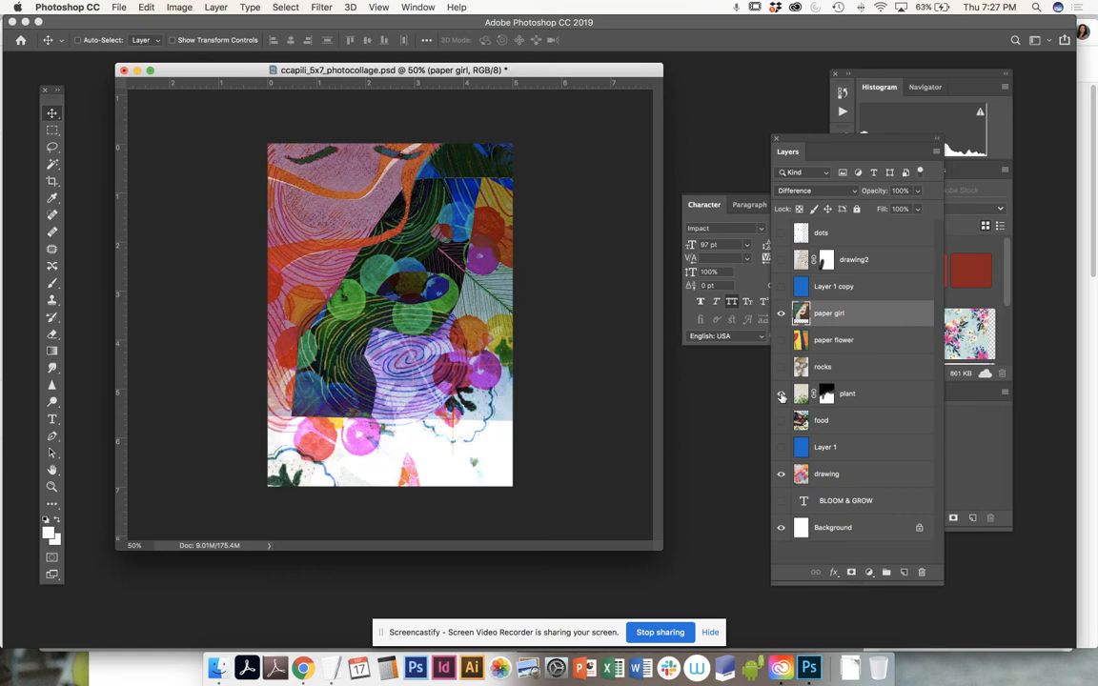
{"action": "left_click", "coordinate": [883, 395]}
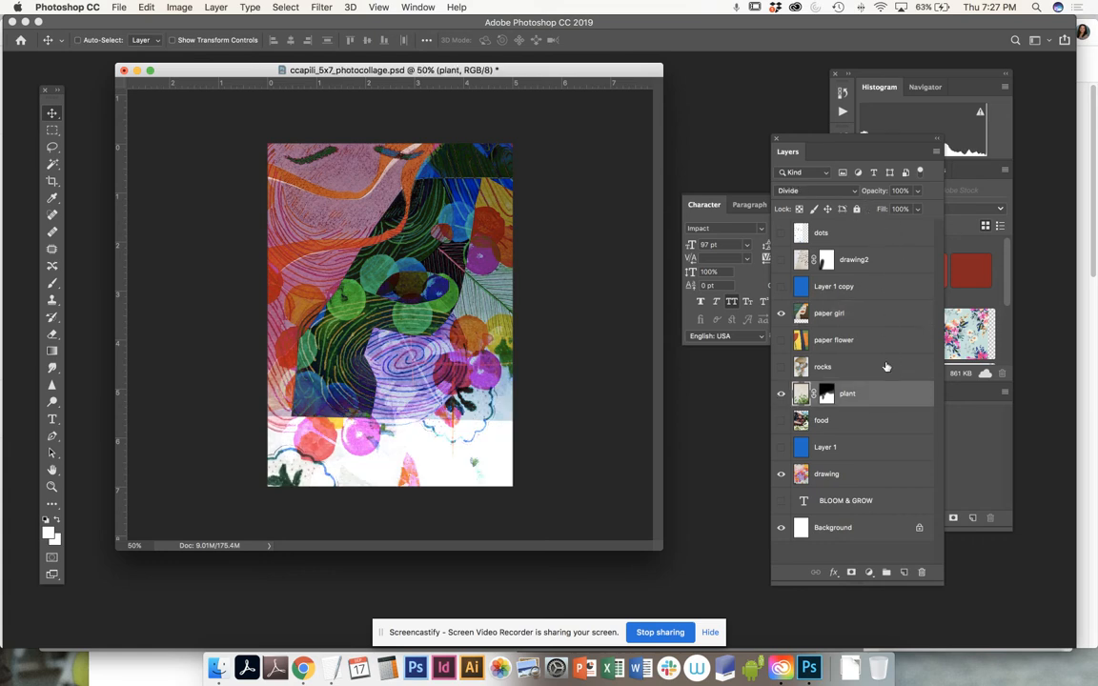
{"action": "left_click_drag", "start_coordinate": [878, 401], "coordinate": [860, 277]}
- Preview other blend modes on the plant layer and return it to Divide
{"action": "left_click", "coordinate": [855, 192]}
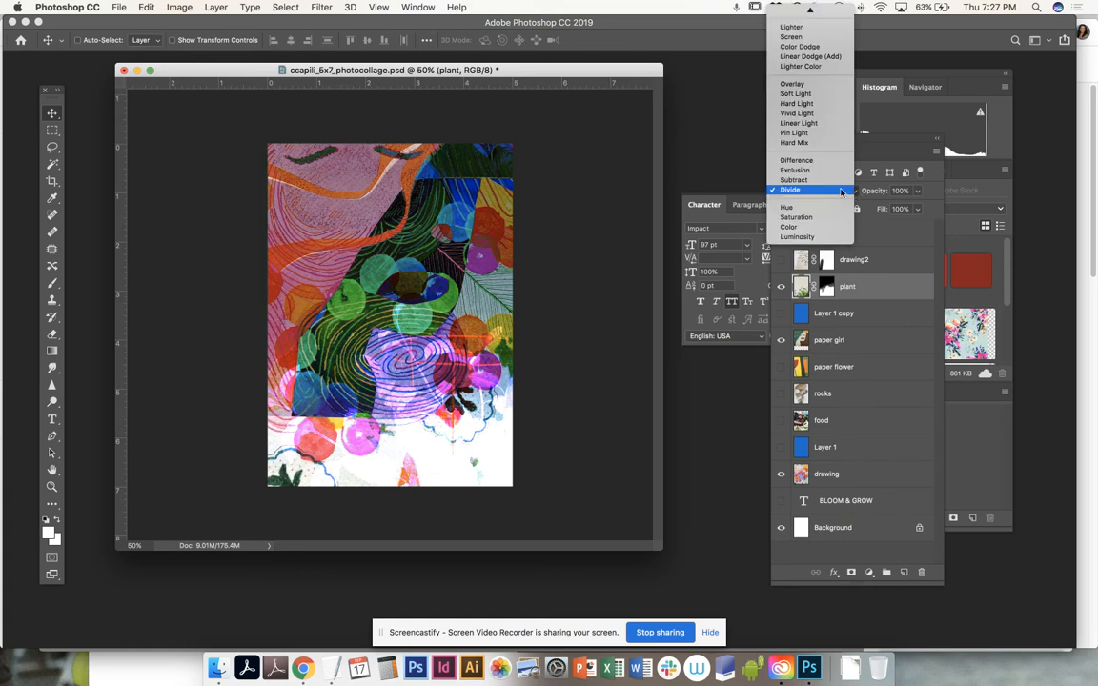
{"action": "left_click", "coordinate": [869, 294]}
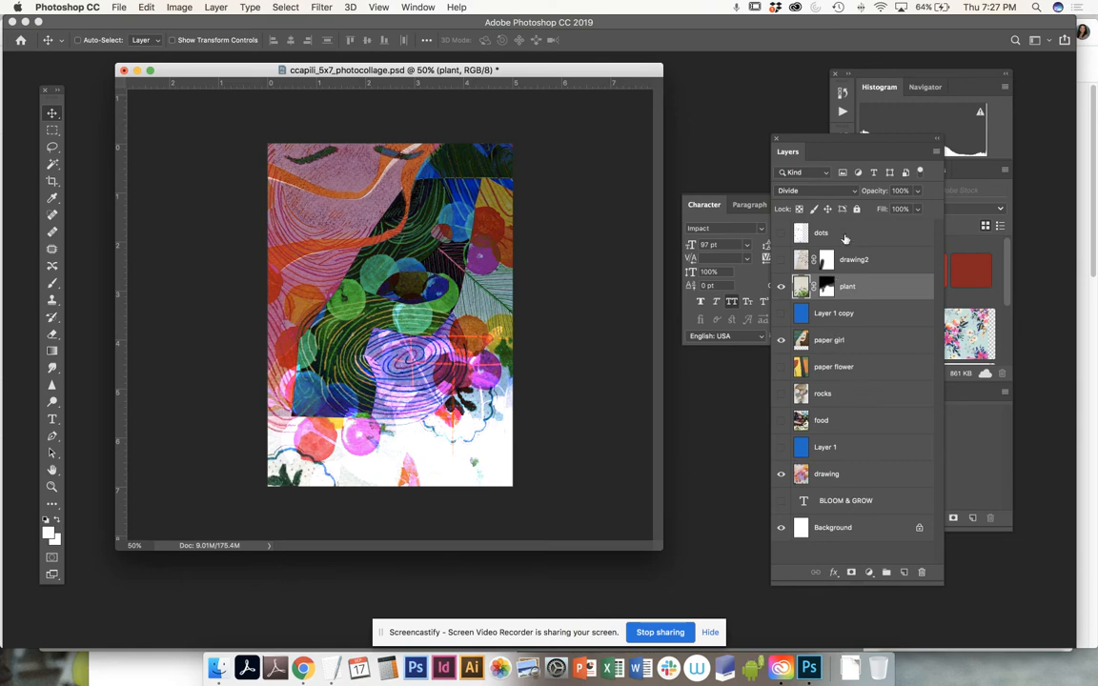
{"action": "left_click", "coordinate": [855, 192]}
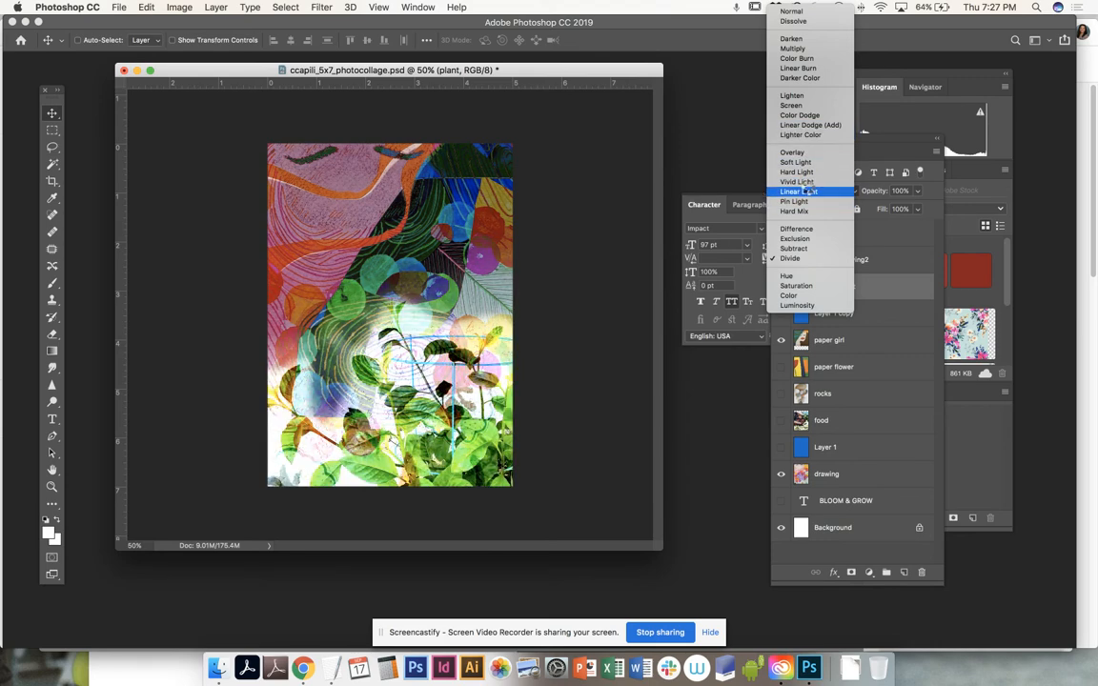
{"action": "left_click", "coordinate": [791, 258]}
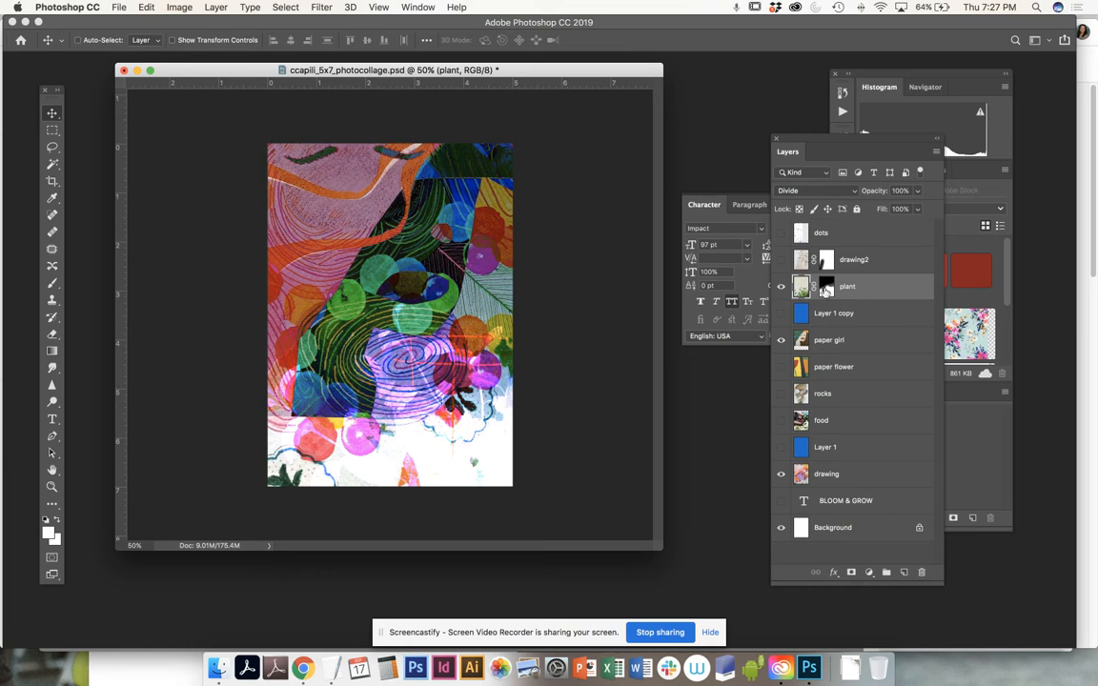
- Disable the plant layer's mask and delete it from the layer
{"action": "right_click", "coordinate": [826, 290]}
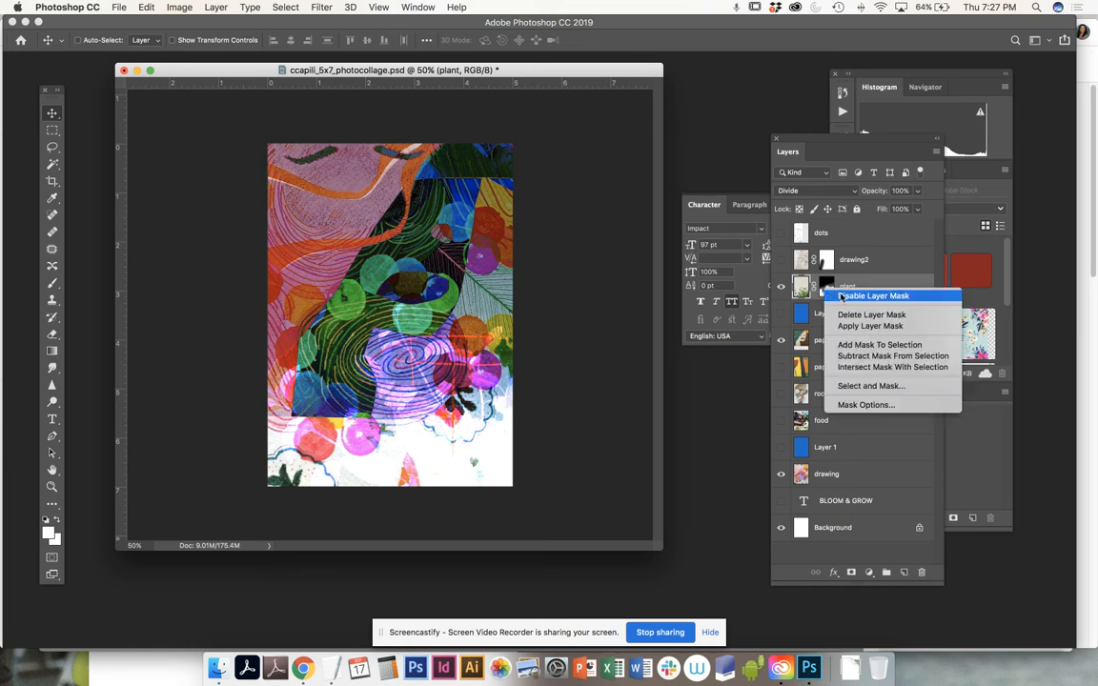
{"action": "left_click", "coordinate": [842, 297]}
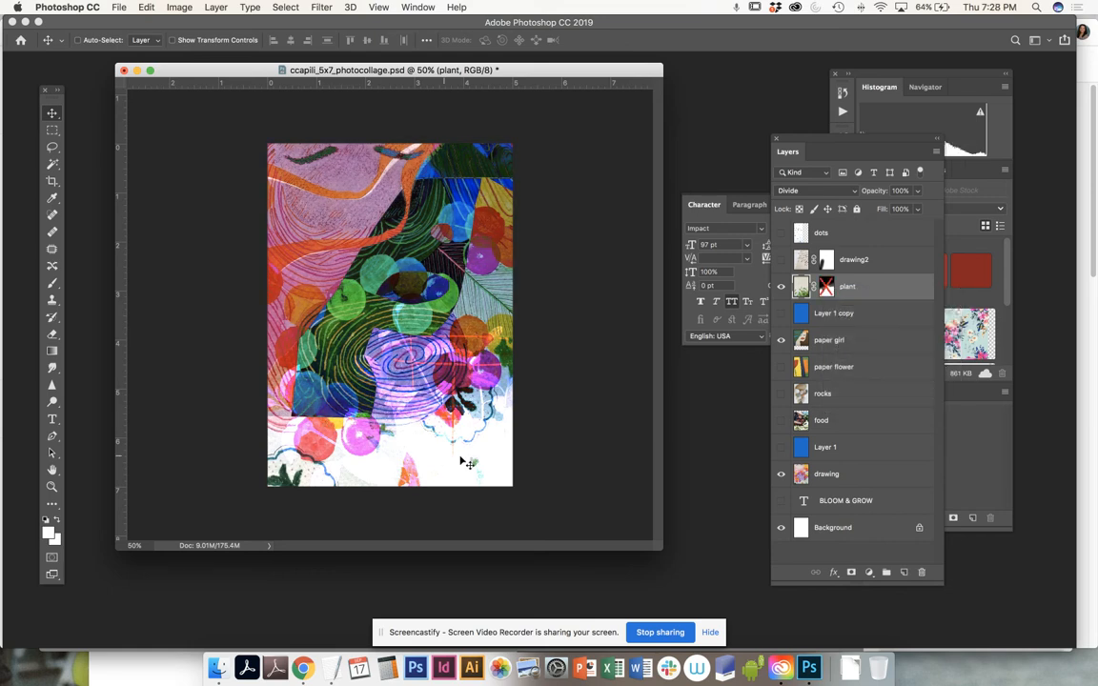
{"action": "right_click", "coordinate": [826, 290]}
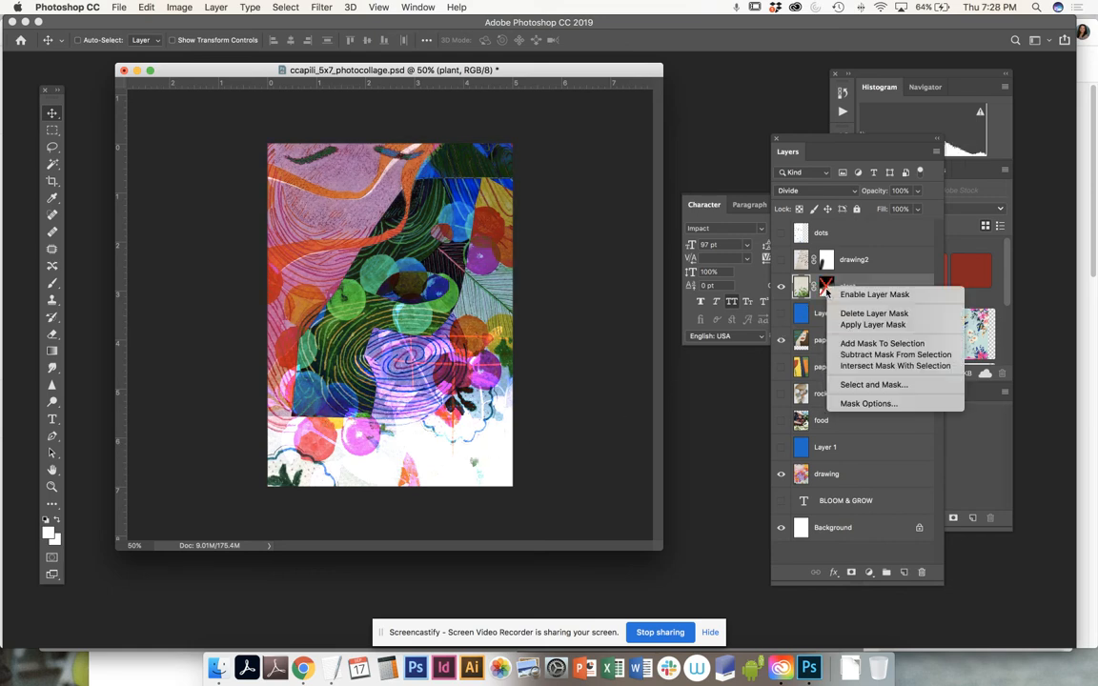
{"action": "left_click", "coordinate": [863, 314]}
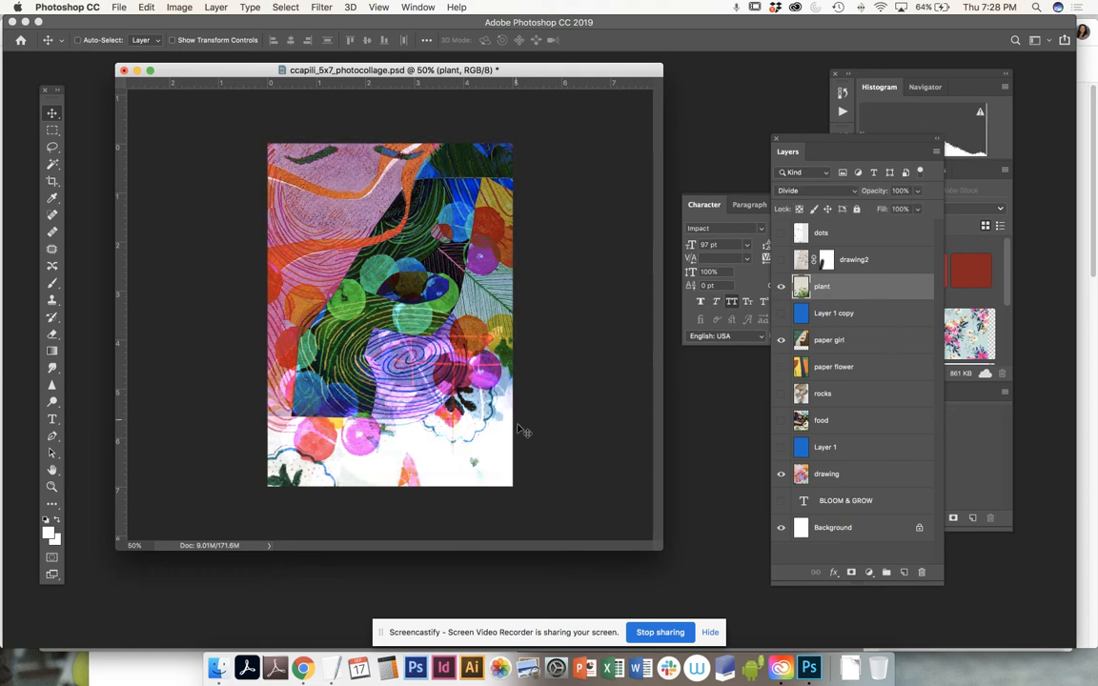
- Rotate the plant layer -90° with Free Transform and move it up over the upper part of the canvas
{"action": "key", "text": "ctrl+t"}
{"action": "left_click_drag", "start_coordinate": [564, 420], "coordinate": [443, 195]}
{"action": "left_click_drag", "start_coordinate": [532, 393], "coordinate": [418, 150]}
{"action": "left_click_drag", "start_coordinate": [510, 345], "coordinate": [477, 275]}
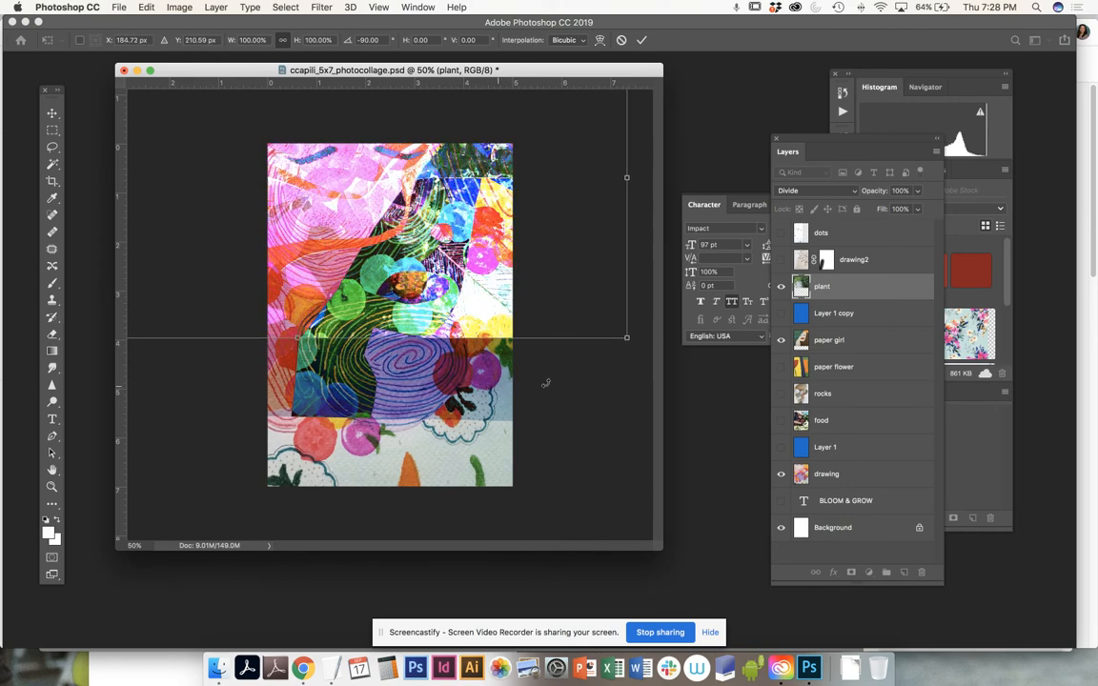
- Move the paper girl layer lower on the canvas and compare the collage with the plant layer hidden and shown
{"action": "left_click", "coordinate": [829, 343]}
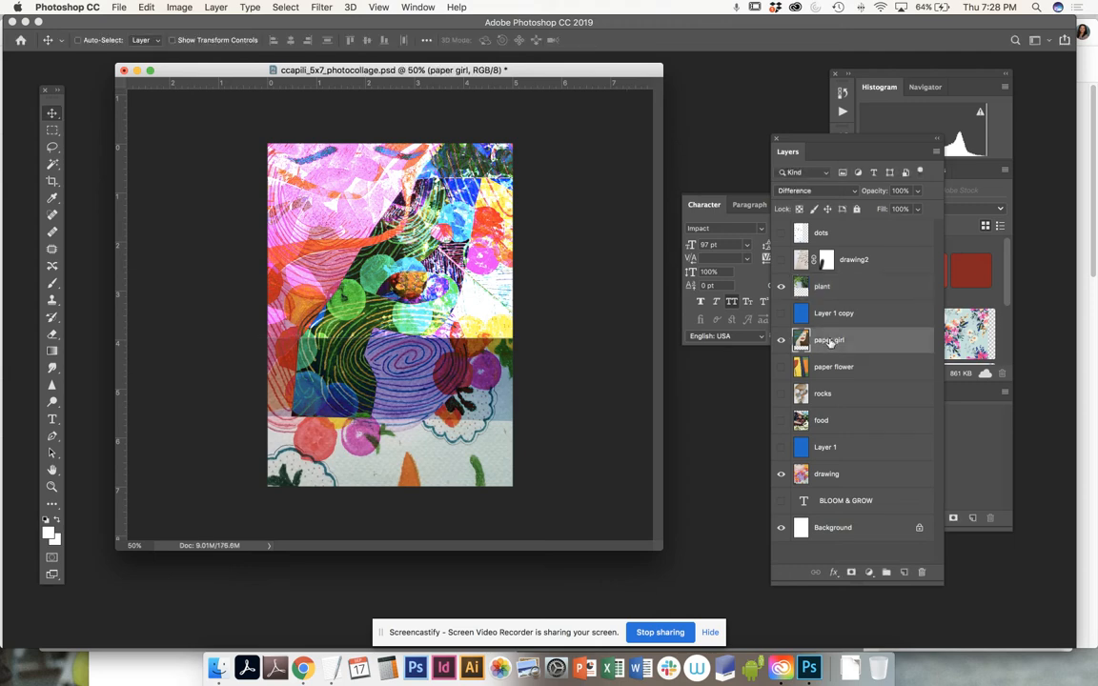
{"action": "left_click_drag", "start_coordinate": [441, 369], "coordinate": [454, 430]}
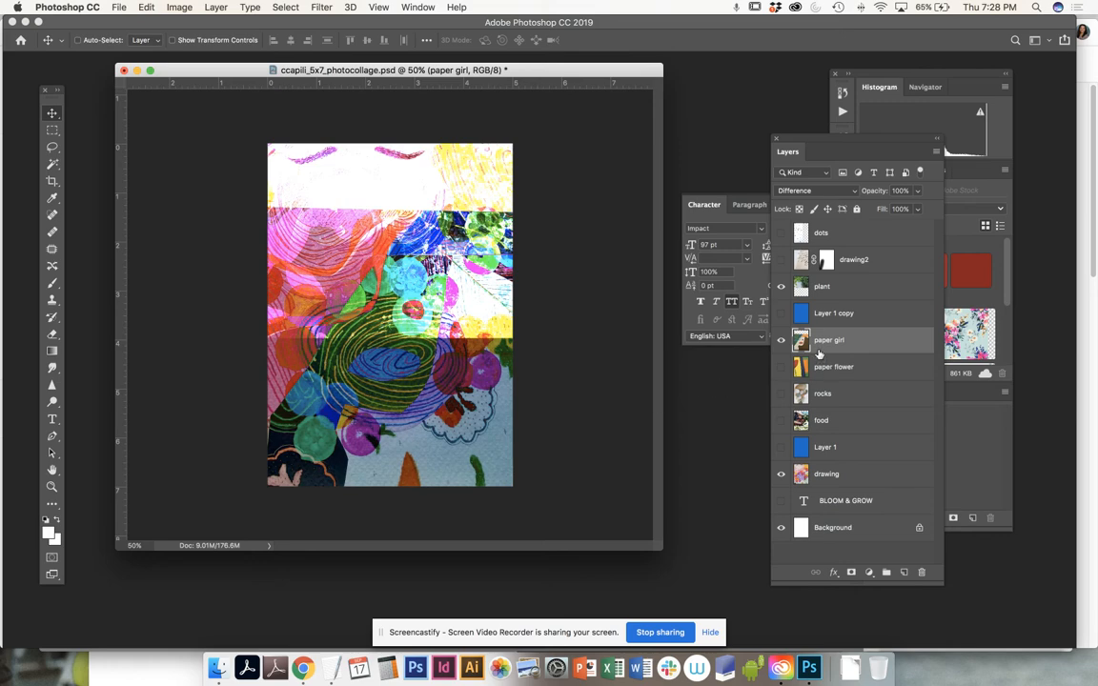
{"action": "left_click", "coordinate": [780, 287]}
{"action": "left_click", "coordinate": [780, 287]}
- Move the plant layer down until its bottom edge sits at about 6 inches, and place the paper girl layer above it
{"action": "left_click", "coordinate": [842, 287]}
{"action": "left_click_drag", "start_coordinate": [440, 277], "coordinate": [519, 390]}
{"action": "left_click_drag", "start_coordinate": [849, 345], "coordinate": [847, 277]}
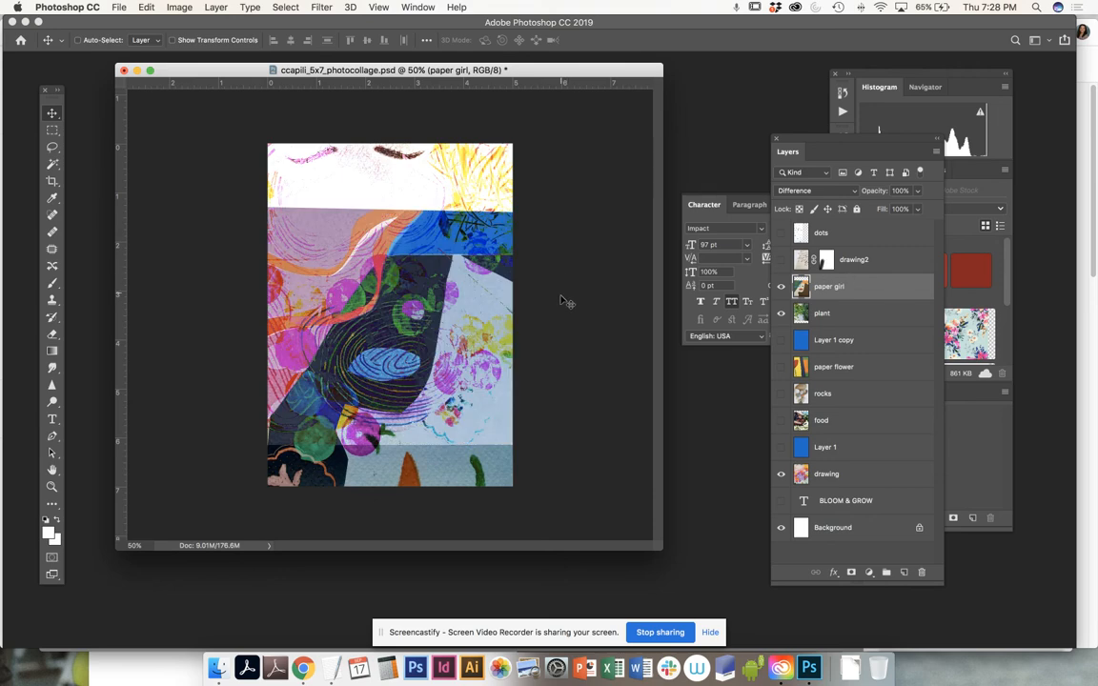
- Move the paper girl layer back up and nudge it down slightly, leaving a narrow strip uncovered at the canvas's top
{"action": "left_click_drag", "start_coordinate": [562, 309], "coordinate": [567, 272]}
{"action": "key", "text": "Down"}
{"action": "key", "text": "Down"}
{"action": "key", "text": "Down"}
{"action": "key", "text": "Down"}
{"action": "key", "text": "Down"}
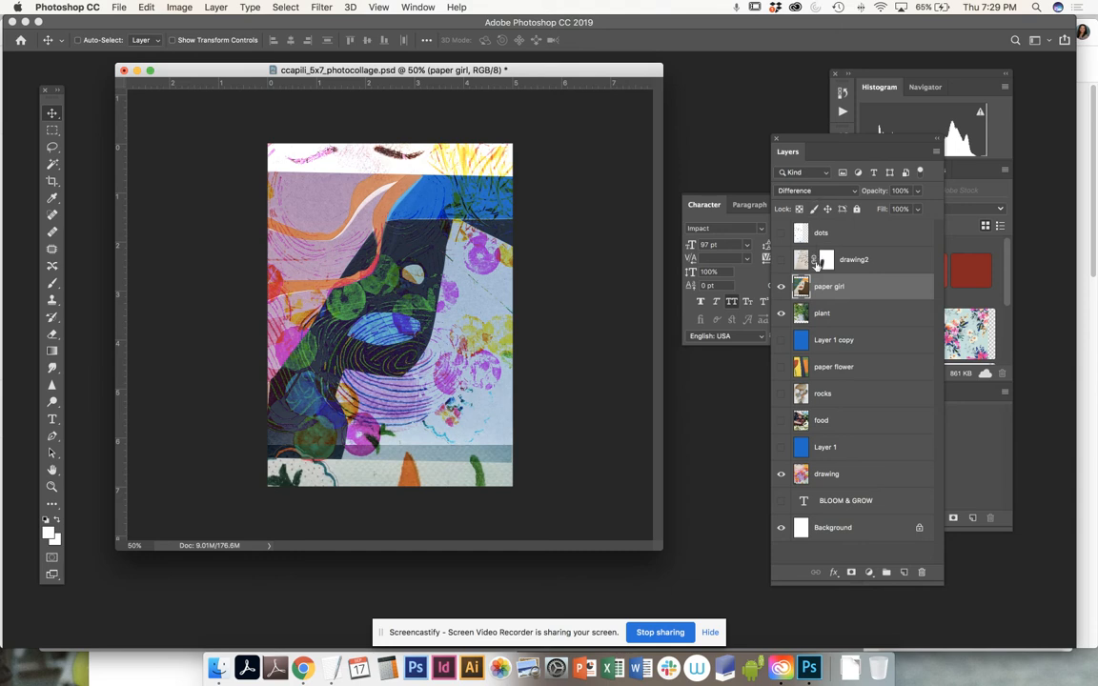
- Set the plant layer's opacity to 90% and compare the collage with the paper girl layer hidden and shown
{"action": "left_click", "coordinate": [841, 318]}
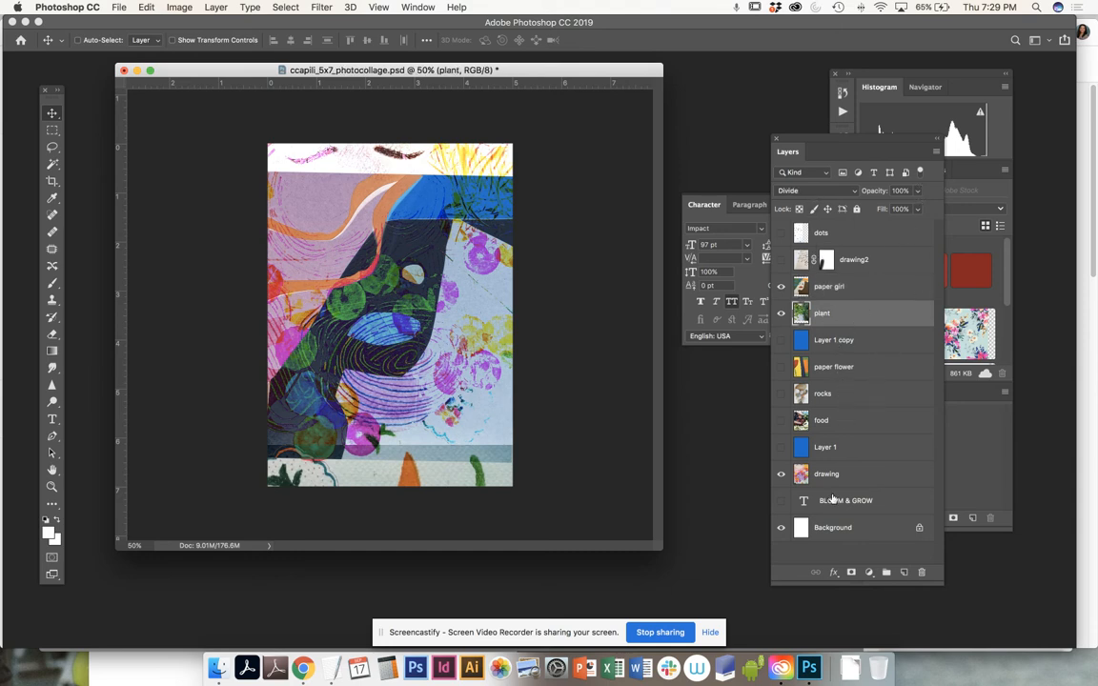
{"action": "left_click_drag", "start_coordinate": [917, 190], "coordinate": [911, 248]}
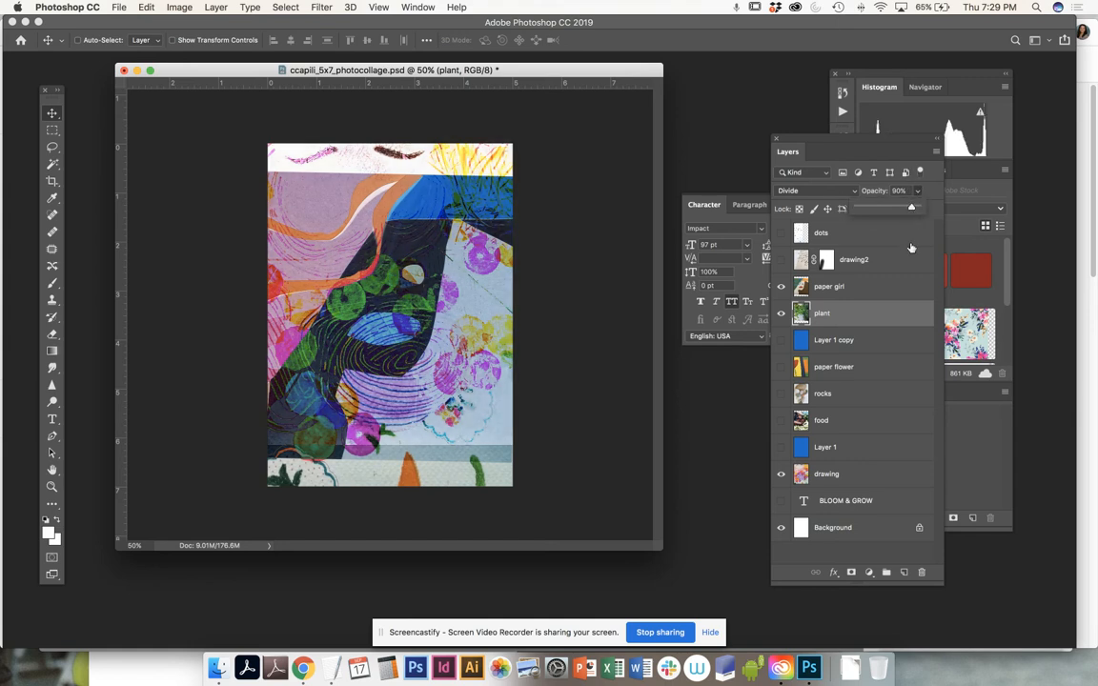
{"action": "left_click", "coordinate": [780, 288]}
{"action": "left_click", "coordinate": [779, 288]}
{"action": "left_click", "coordinate": [780, 287]}
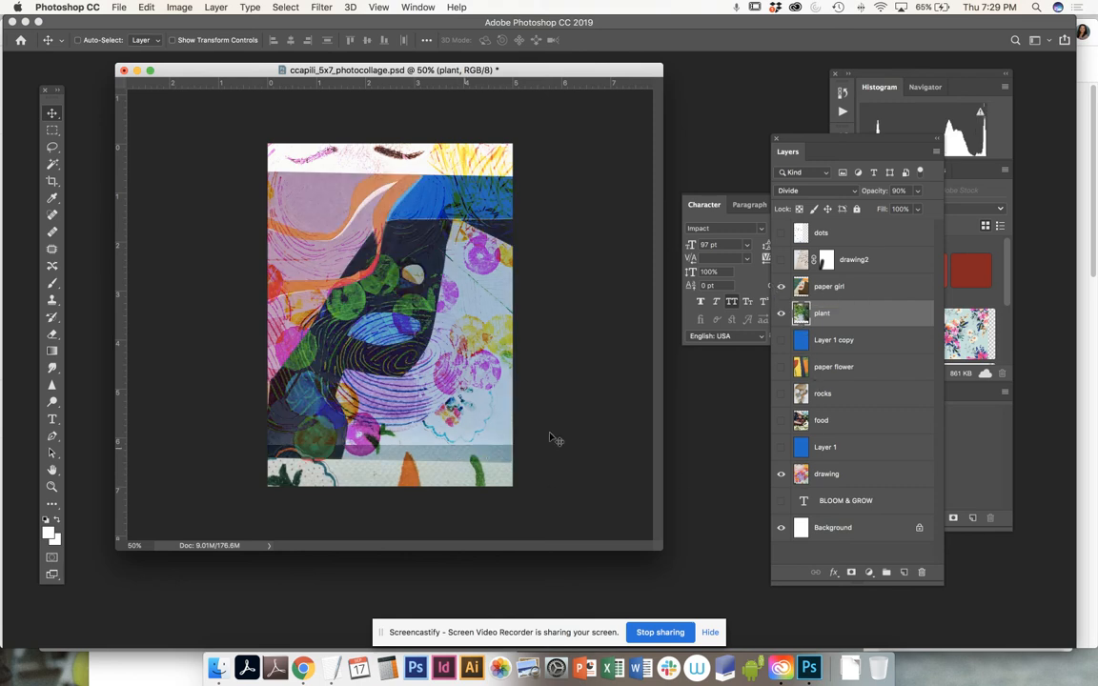
- Add a layer mask to the paper girl layer and paint out its bottom edge with a black 400 px brush at 51% opacity
{"action": "left_click", "coordinate": [844, 287]}
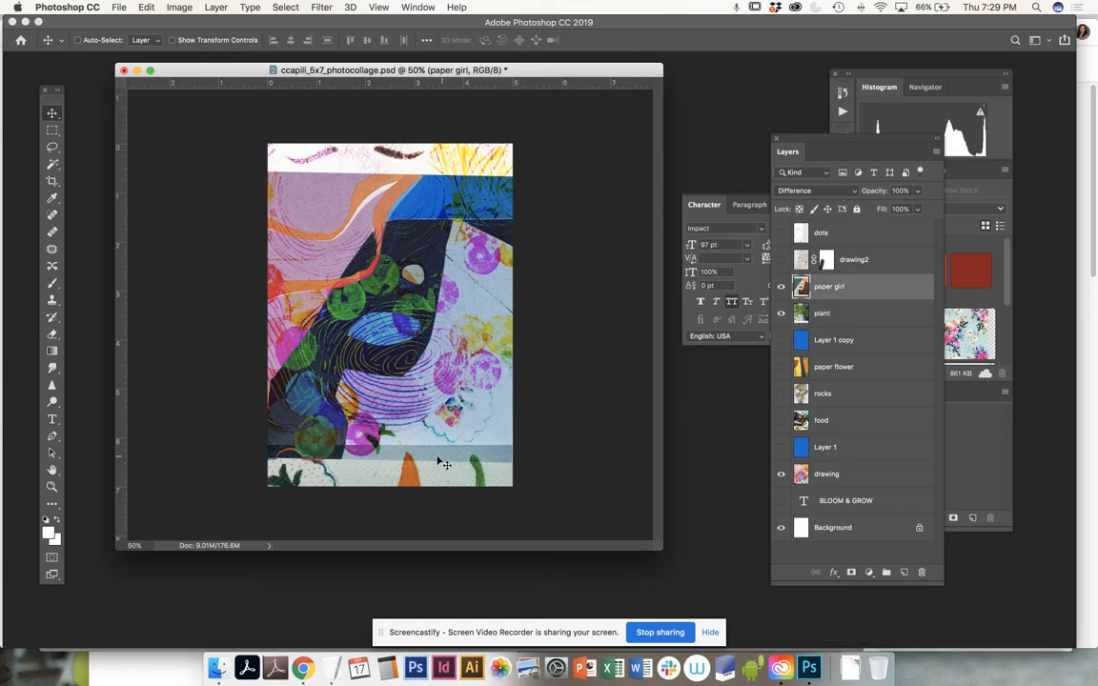
{"action": "left_click", "coordinate": [781, 287]}
{"action": "left_click", "coordinate": [781, 288]}
{"action": "left_click", "coordinate": [781, 288]}
{"action": "left_click", "coordinate": [781, 288]}
{"action": "left_click", "coordinate": [852, 572]}
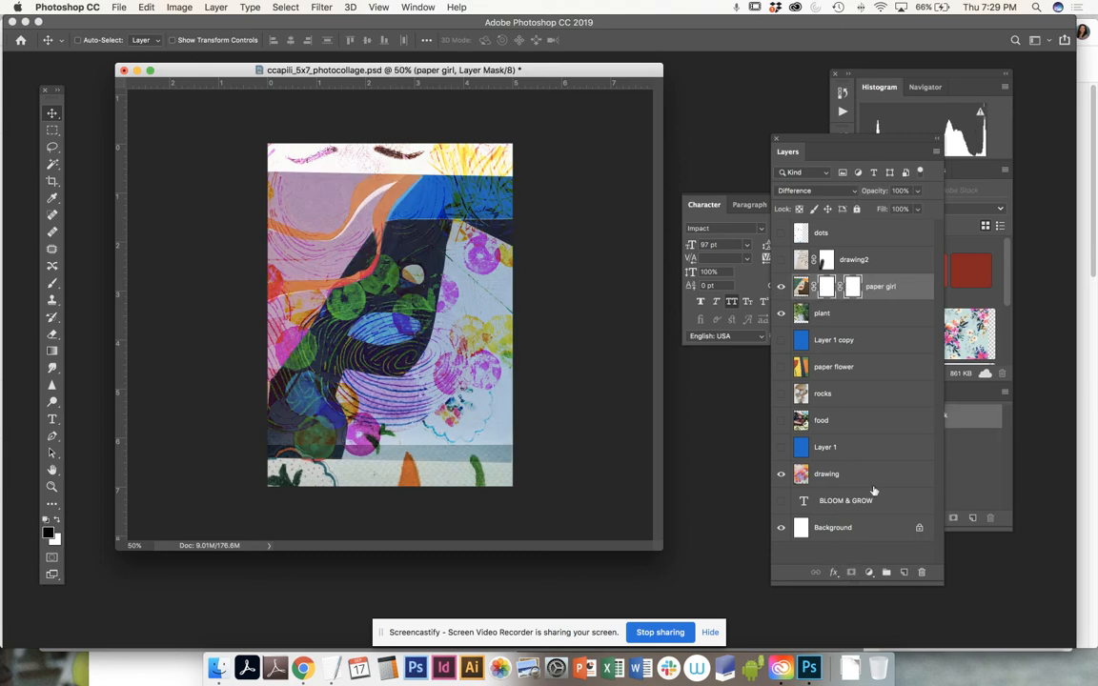
{"action": "key", "text": "super+z"}
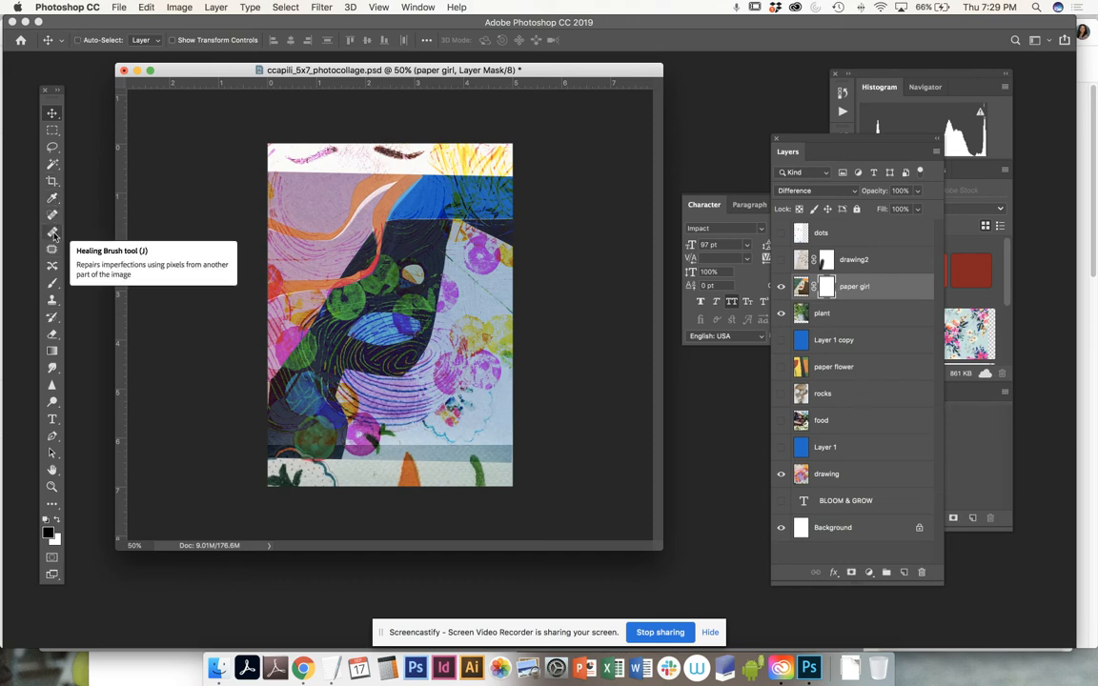
{"action": "left_click", "coordinate": [52, 283]}
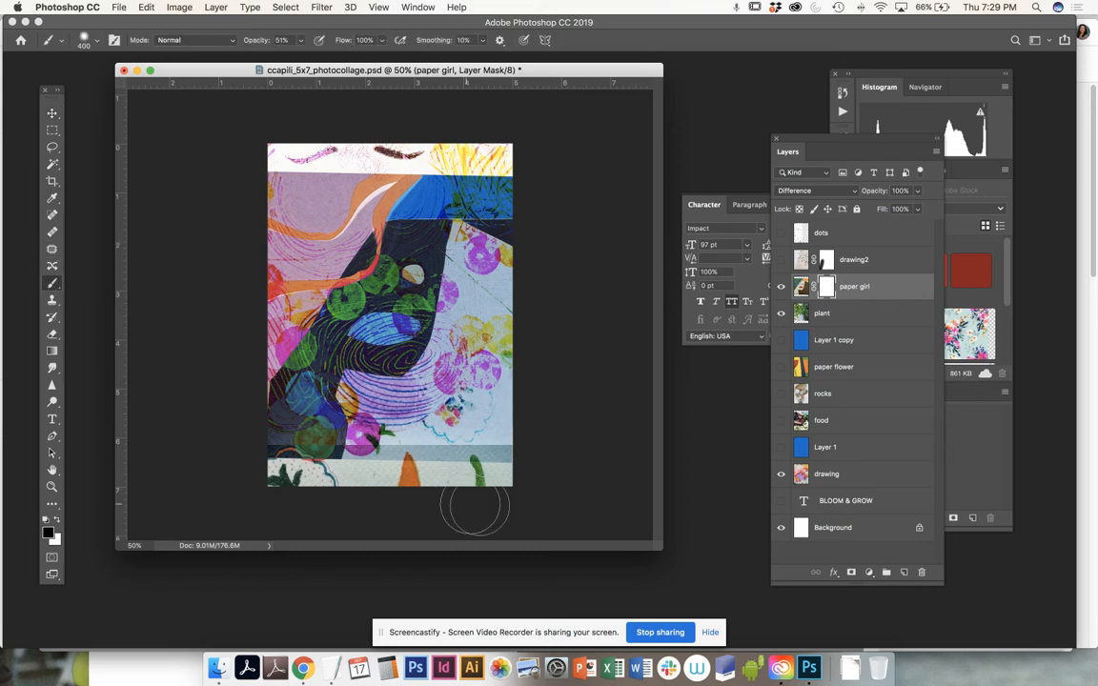
{"action": "mouse_move", "coordinate": [544, 472]}
{"action": "left_mouse_down"}
{"action": "mouse_move", "coordinate": [477, 483]}
{"action": "mouse_move", "coordinate": [253, 461]}
{"action": "mouse_move", "coordinate": [212, 468]}
{"action": "mouse_move", "coordinate": [401, 488]}
{"action": "mouse_move", "coordinate": [554, 465]}
{"action": "mouse_move", "coordinate": [240, 482]}
{"action": "mouse_move", "coordinate": [464, 484]}
{"action": "mouse_move", "coordinate": [535, 470]}
{"action": "mouse_move", "coordinate": [297, 490]}
{"action": "left_mouse_up"}
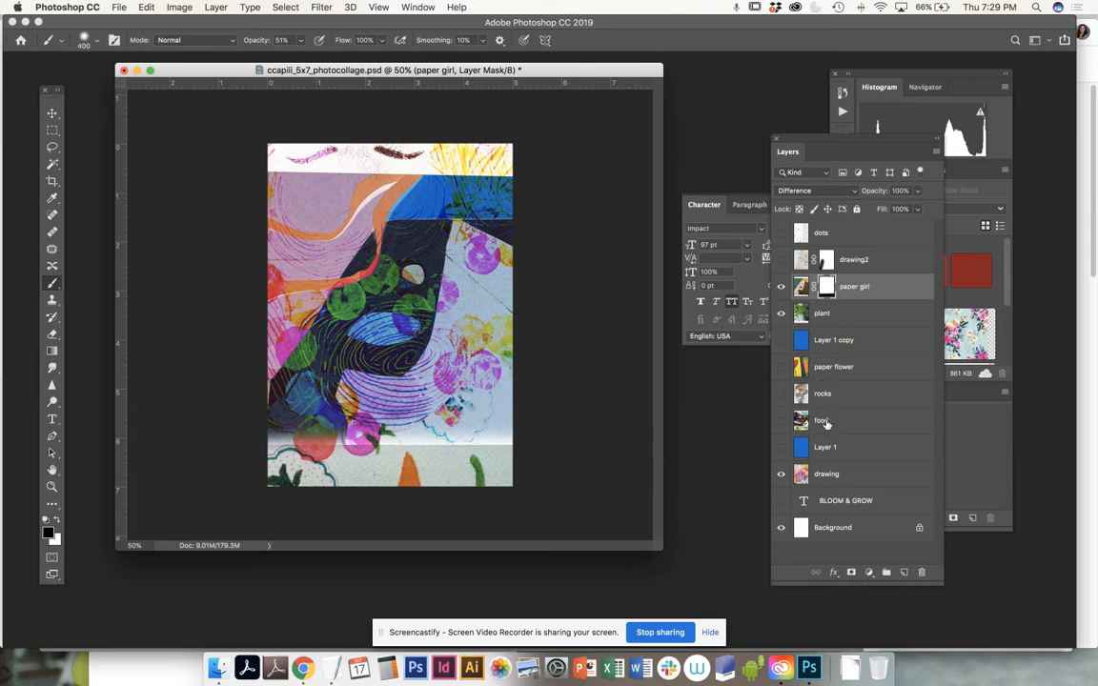
- Try shifting the drawing layer slightly, and undo the move
{"action": "left_click", "coordinate": [828, 474]}
{"action": "key", "text": "v"}
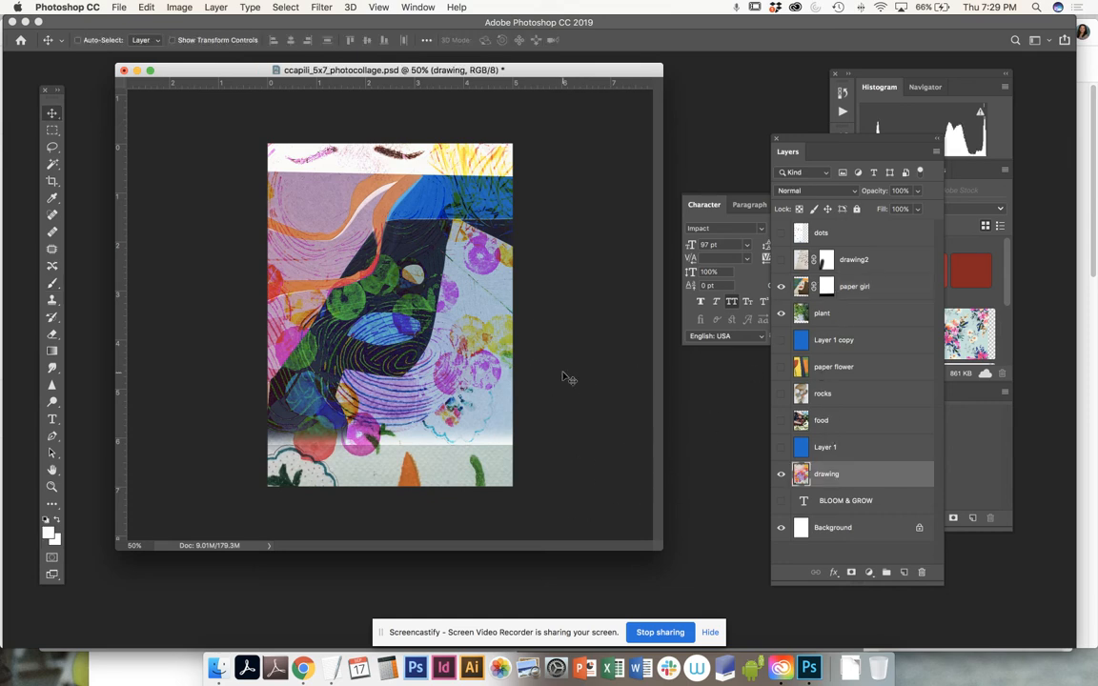
{"action": "mouse_move", "coordinate": [562, 378]}
{"action": "left_mouse_down"}
{"action": "mouse_move", "coordinate": [562, 312]}
{"action": "mouse_move", "coordinate": [575, 448]}
{"action": "mouse_move", "coordinate": [540, 480]}
{"action": "mouse_move", "coordinate": [534, 548]}
{"action": "mouse_move", "coordinate": [536, 307]}
{"action": "mouse_move", "coordinate": [551, 377]}
{"action": "left_mouse_up"}
{"action": "key", "text": "super+z"}
- Show the blue Layer 1 above the drawing, try a different opacity on it, and return it to 100%
{"action": "left_click", "coordinate": [780, 448]}
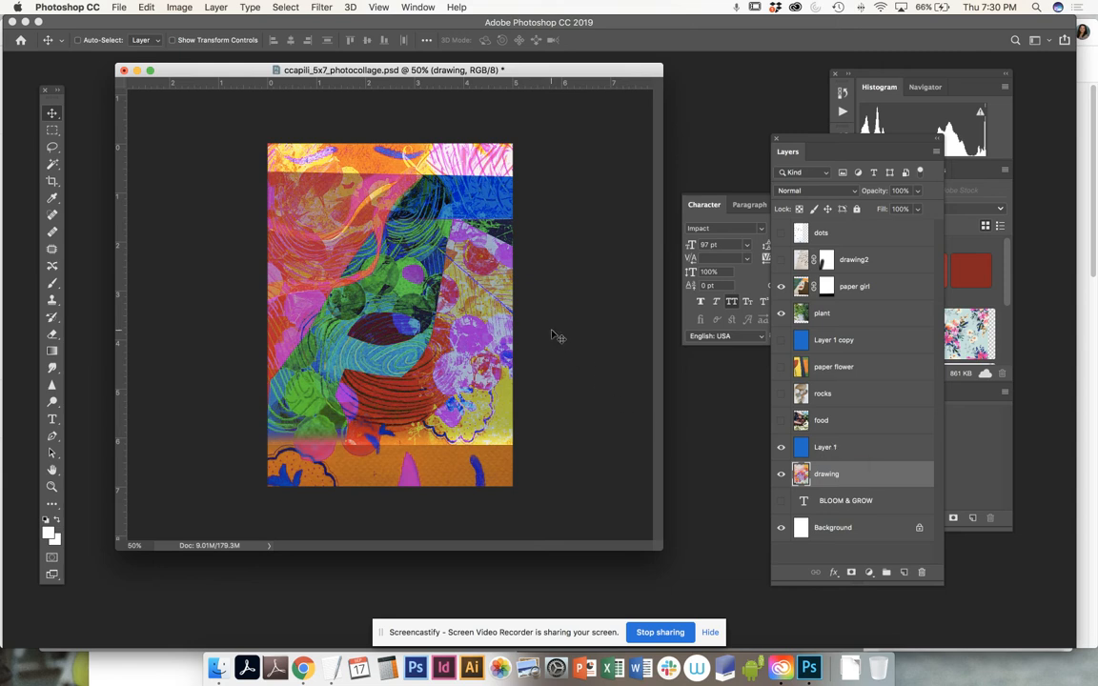
{"action": "left_click", "coordinate": [51, 127]}
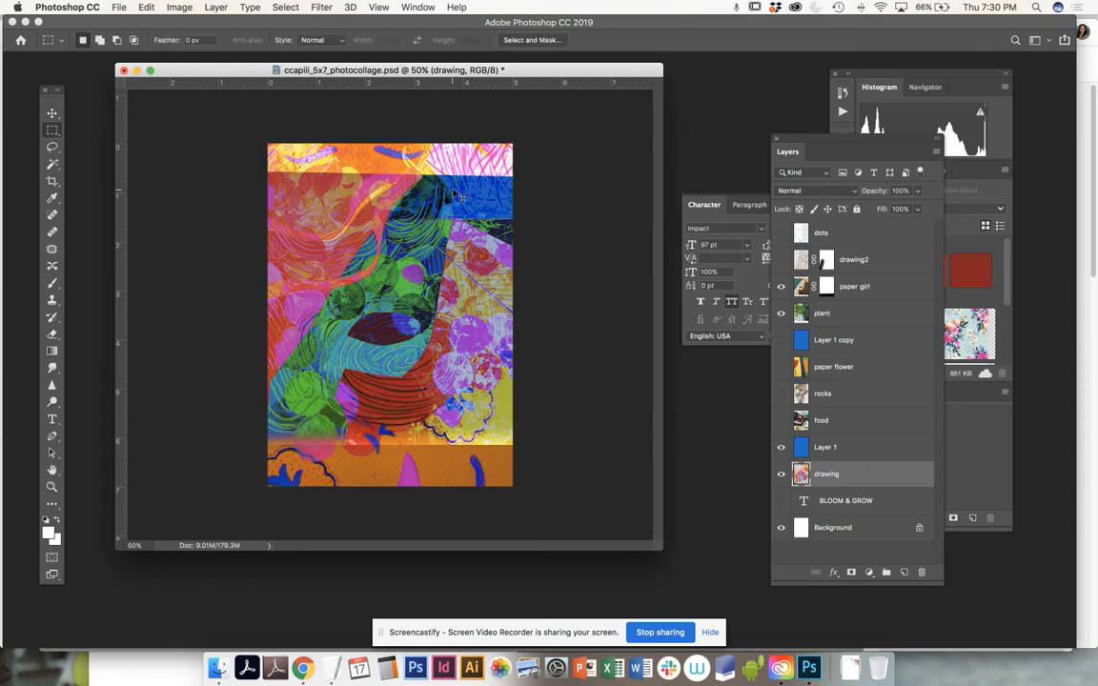
{"action": "left_click", "coordinate": [781, 448]}
{"action": "left_click", "coordinate": [837, 447]}
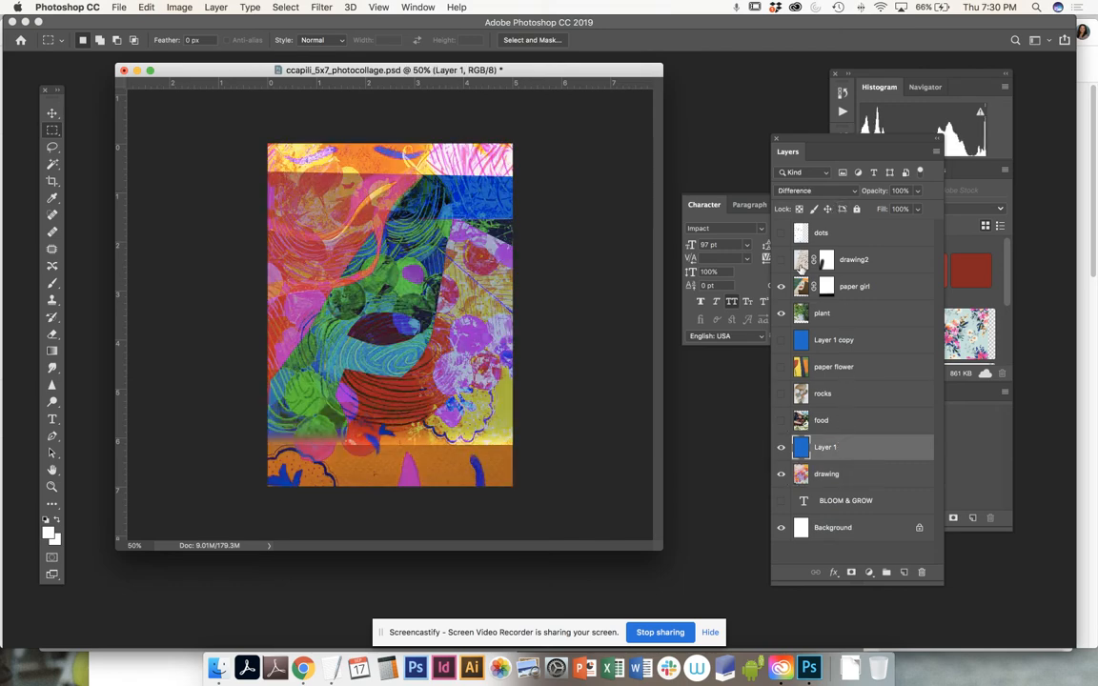
{"action": "left_click", "coordinate": [918, 191]}
{"action": "left_click_drag", "start_coordinate": [905, 211], "coordinate": [935, 202]}
- Save the layered collage document under its existing name
{"action": "key", "text": "super+s"}
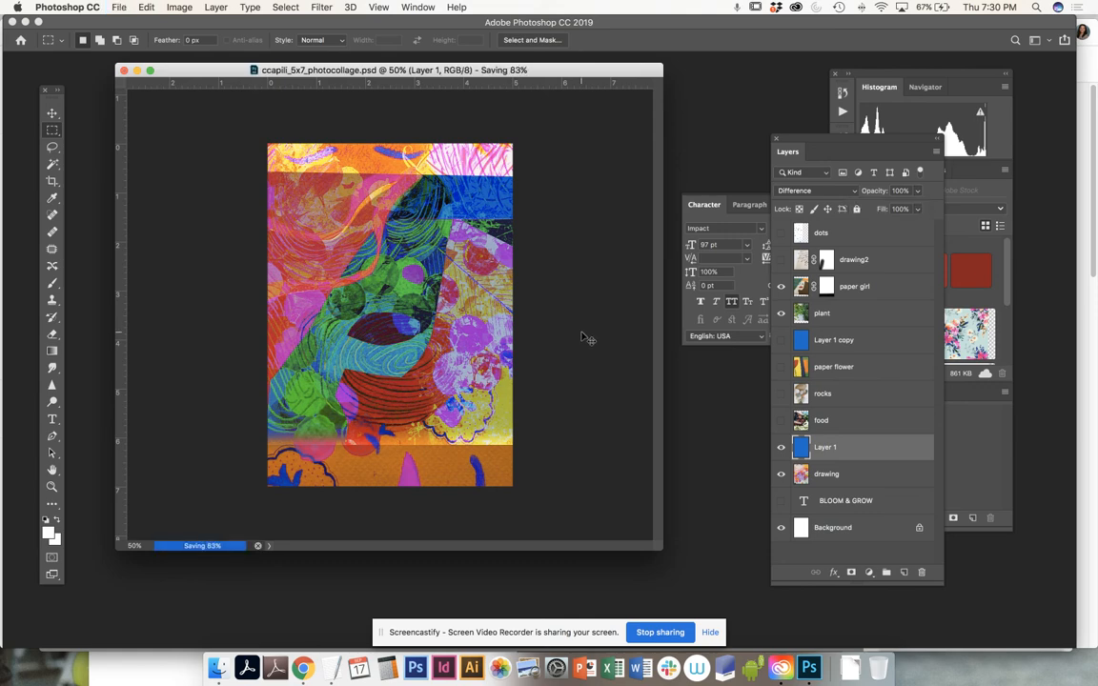
{"action": "key", "text": "shift+super+s"}
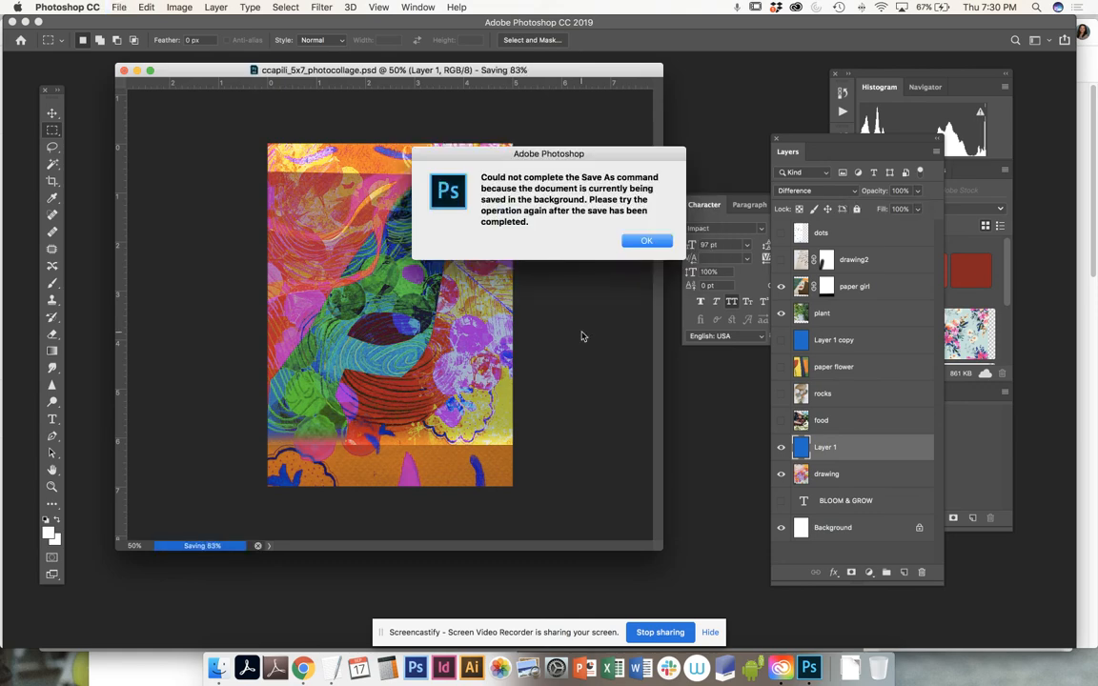
{"action": "left_click", "coordinate": [647, 237]}
- Save a flattened TIFF copy of the collage as ccapili_5x7_photocollage5.tif, without layers and with LZW compression
{"action": "key", "text": "shift+super+s"}
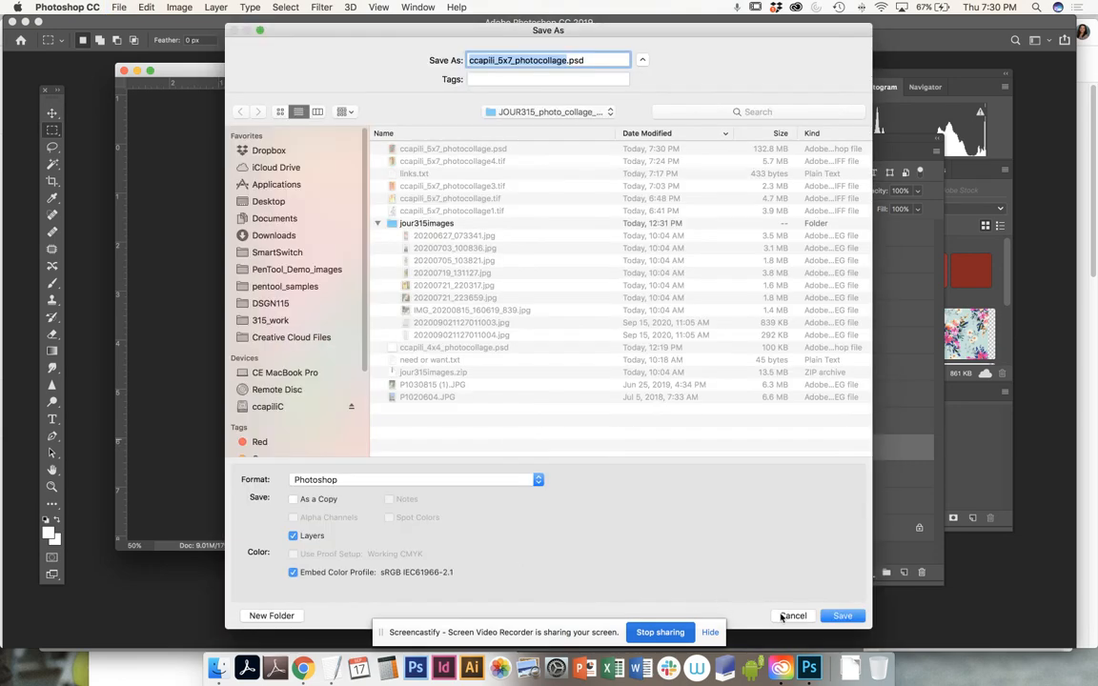
{"action": "left_click", "coordinate": [327, 483]}
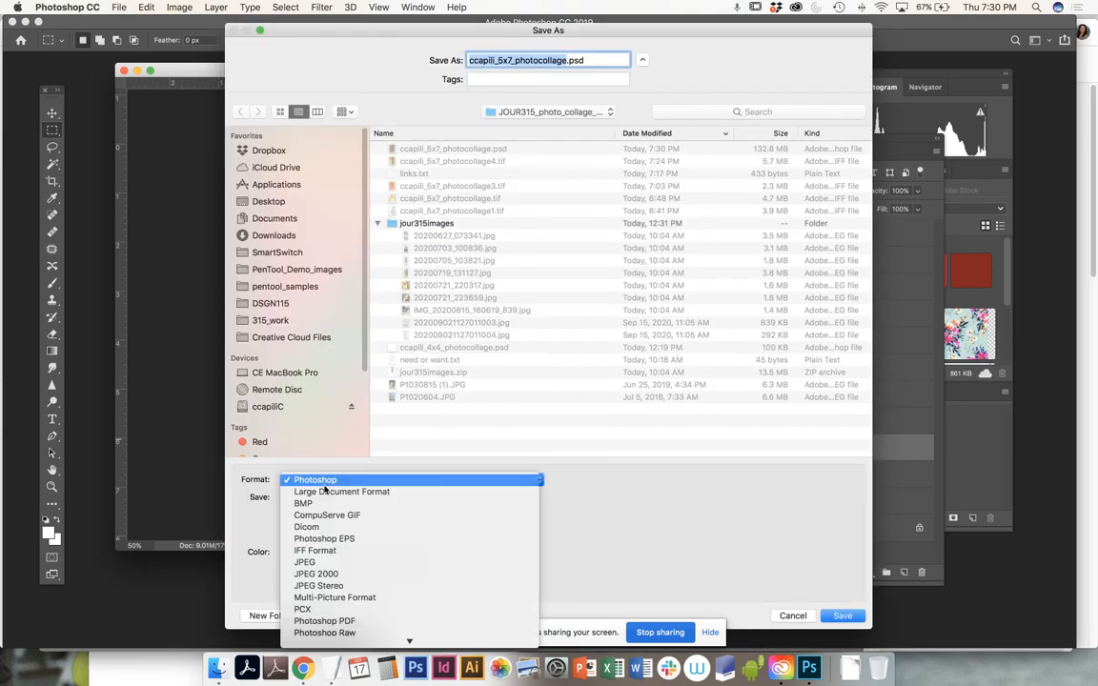
{"action": "left_click", "coordinate": [302, 617]}
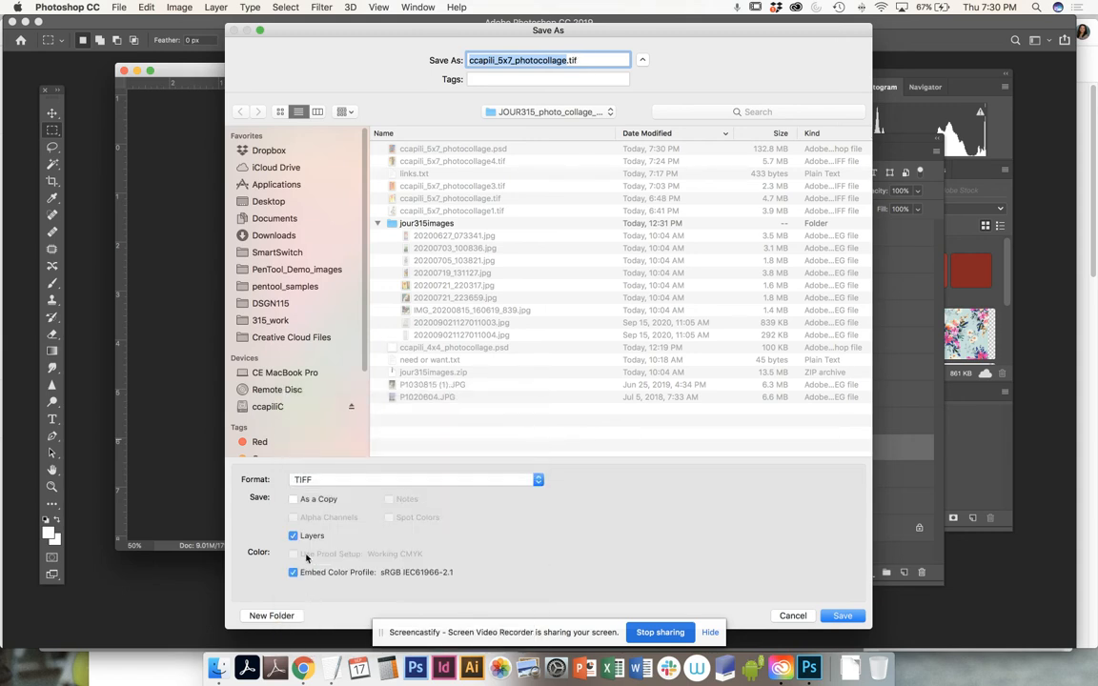
{"action": "left_click", "coordinate": [293, 536]}
{"action": "left_click", "coordinate": [840, 617]}
{"action": "left_click", "coordinate": [598, 117]}
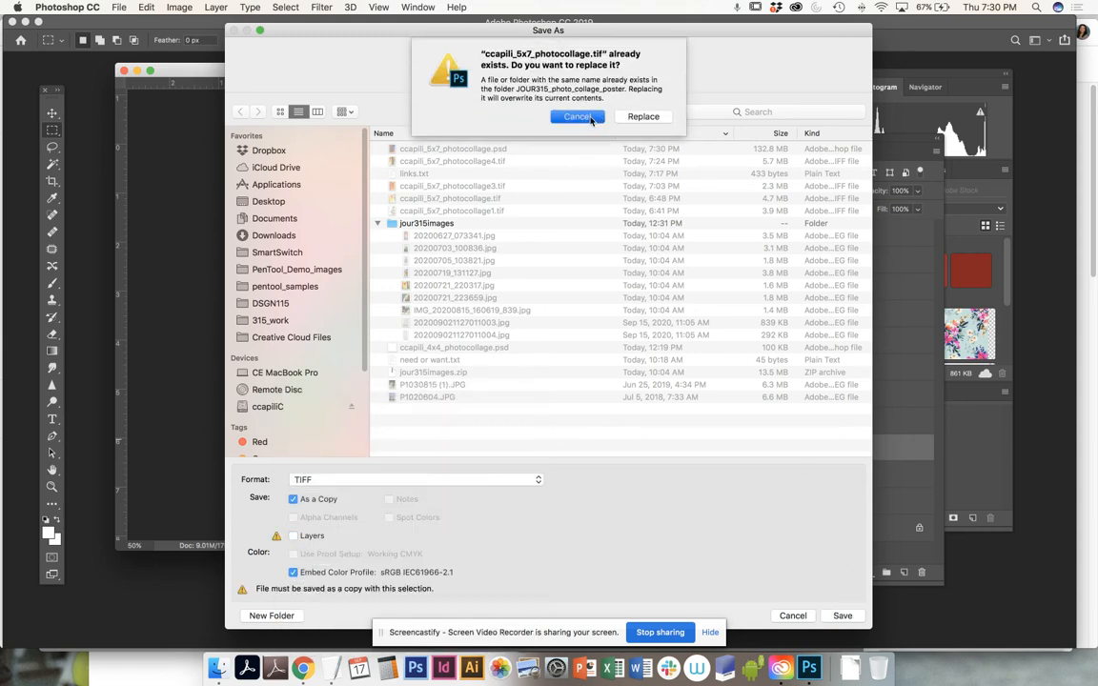
{"action": "left_click", "coordinate": [569, 60]}
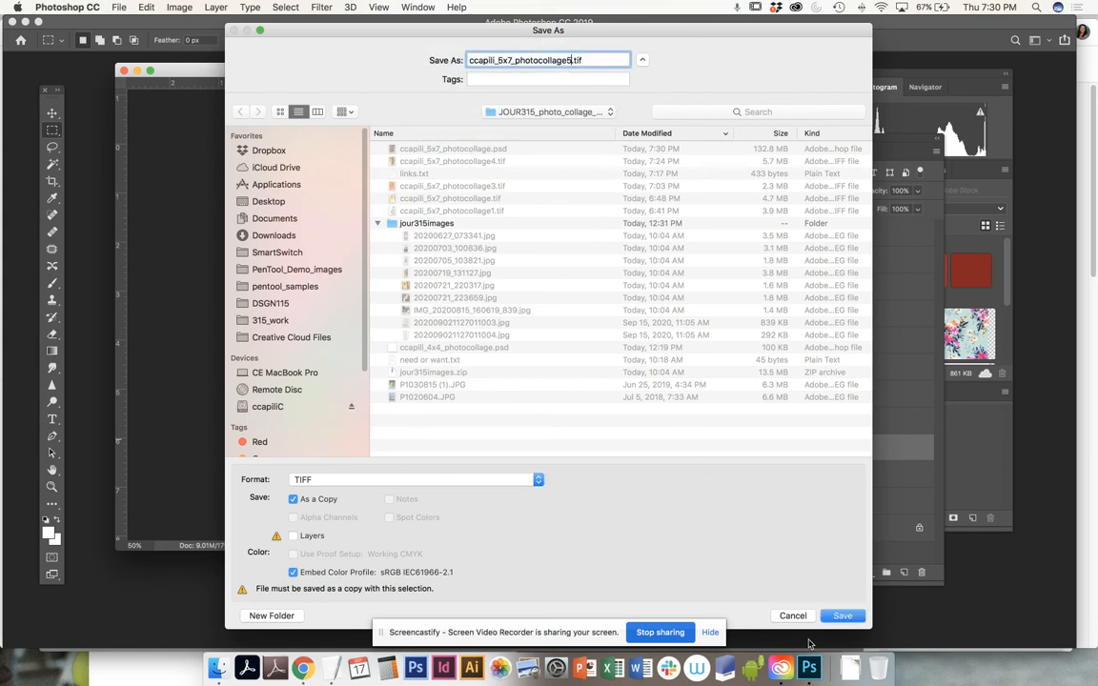
{"action": "left_click", "coordinate": [838, 616]}
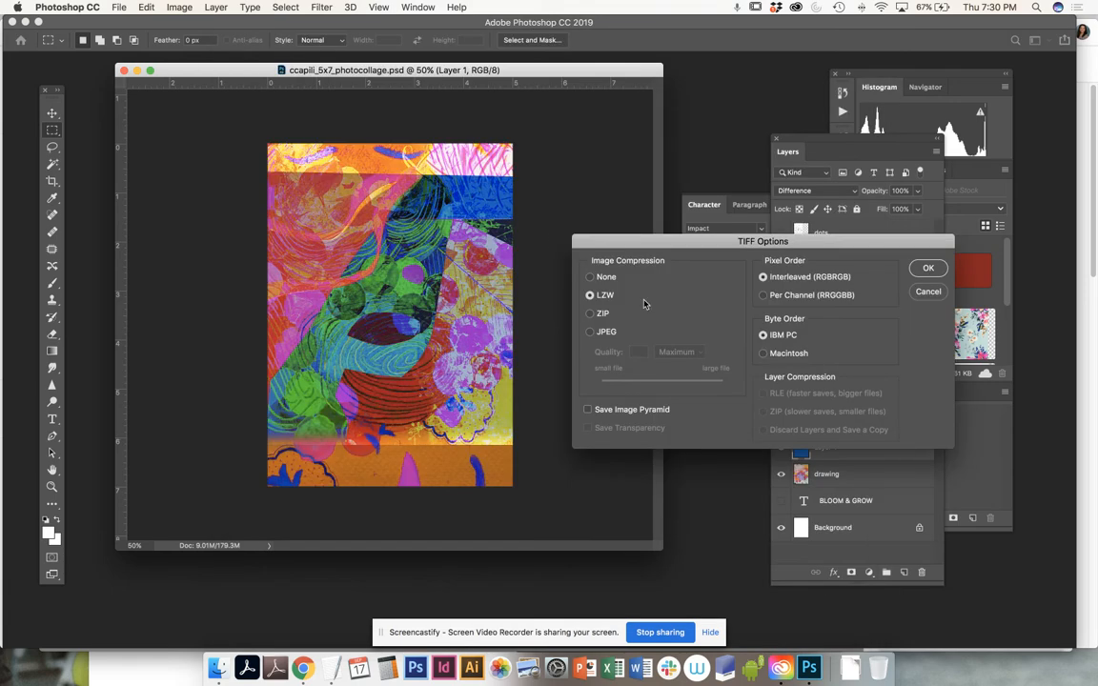
{"action": "left_click", "coordinate": [925, 268]}
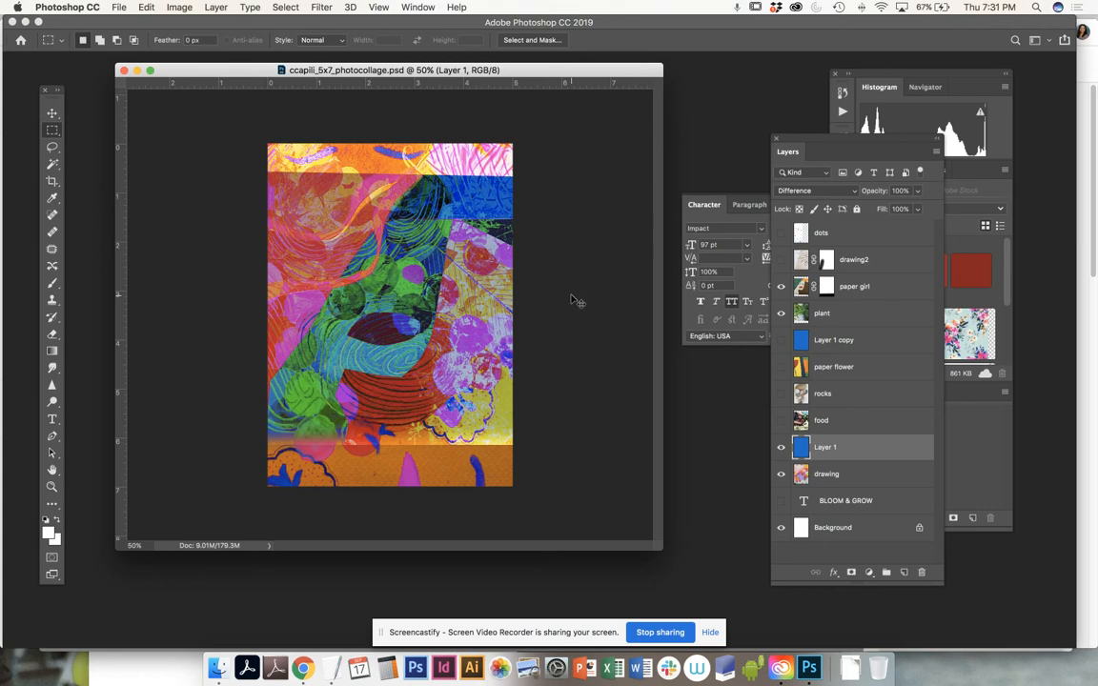
- Open the five saved collage TIFFs together: ccapili_5x7_photocollage.tif and the versions numbered 1, 3, 4 and 5
{"action": "left_click", "coordinate": [117, 8]}
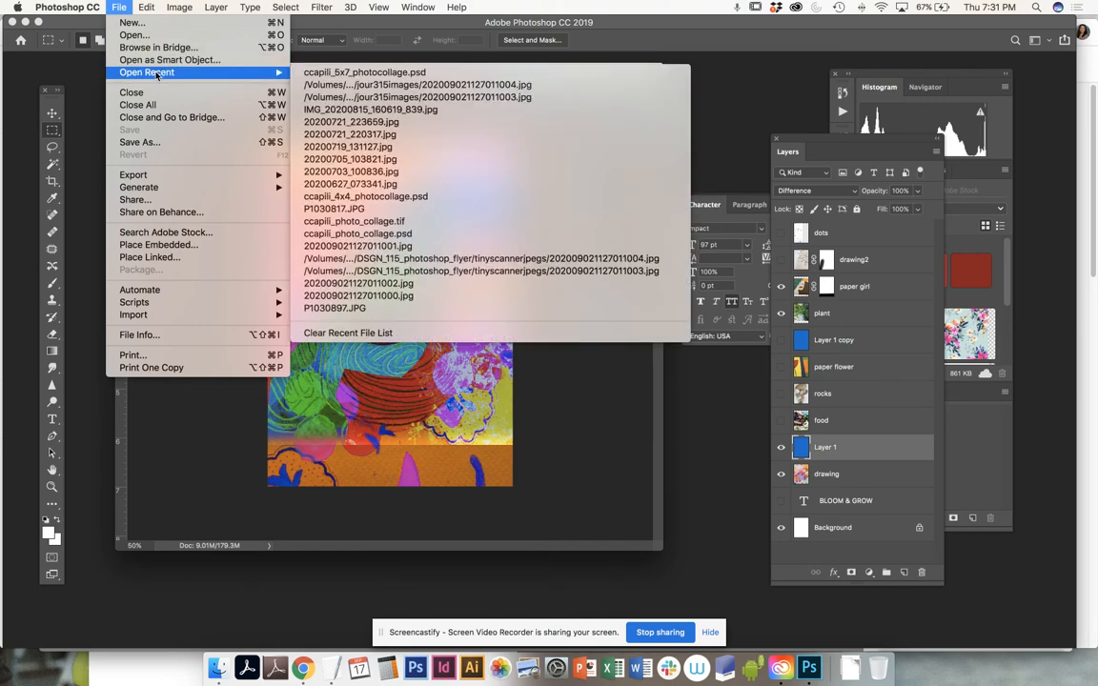
{"action": "left_click", "coordinate": [146, 38]}
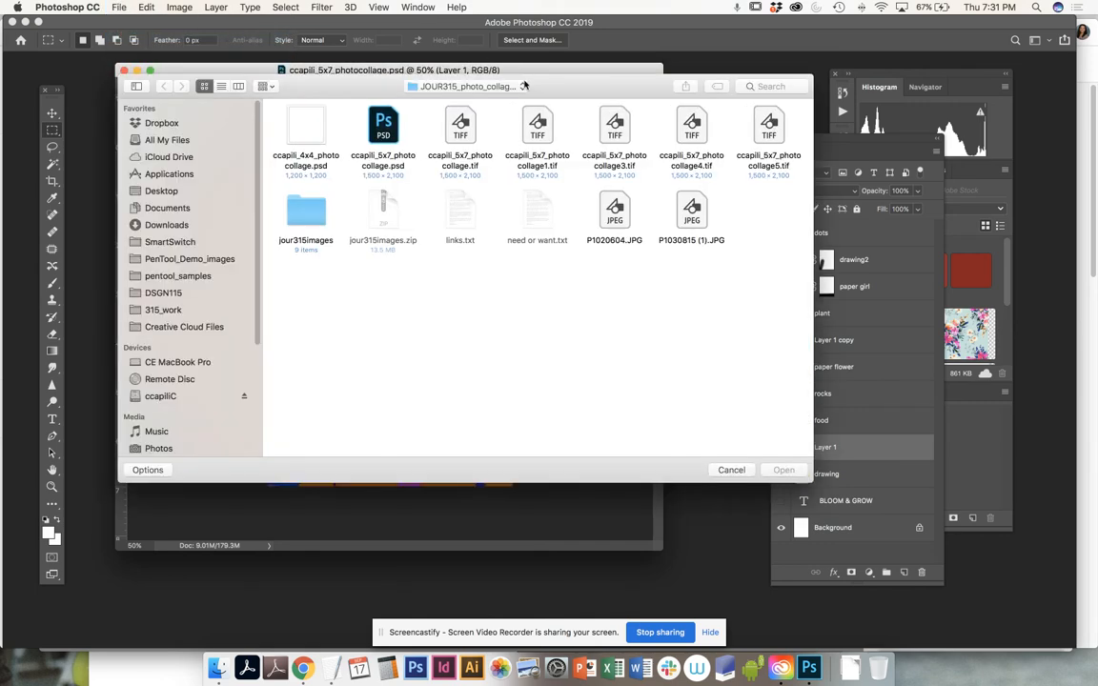
{"action": "left_click", "coordinate": [461, 88]}
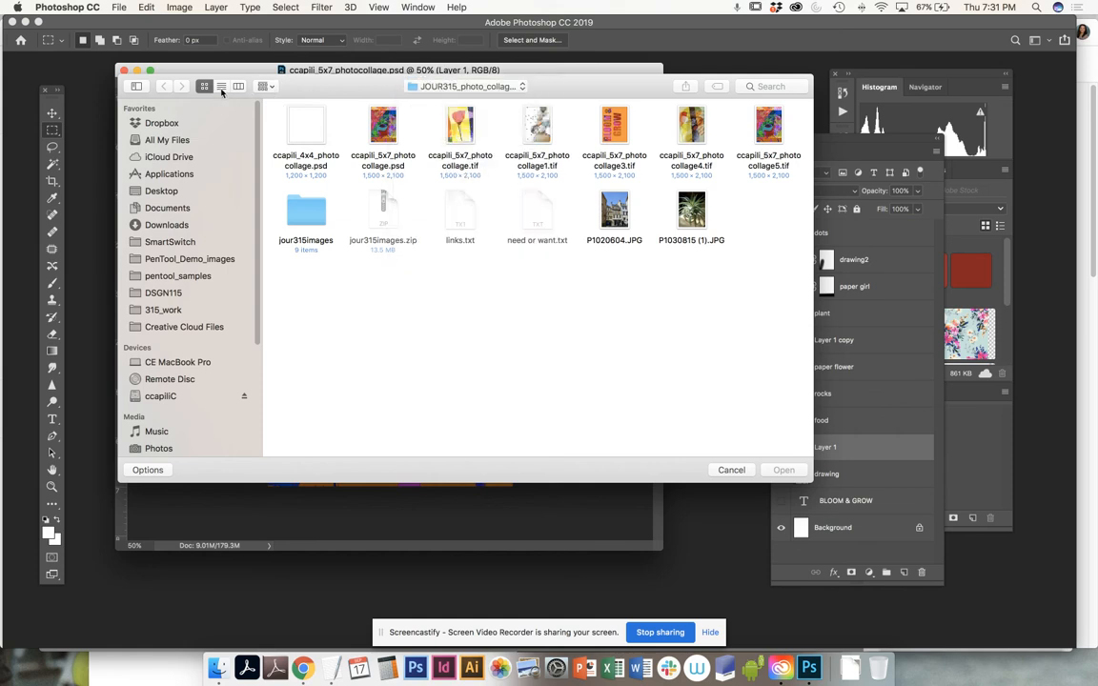
{"action": "left_click", "coordinate": [220, 86]}
{"action": "left_click", "coordinate": [335, 122]}
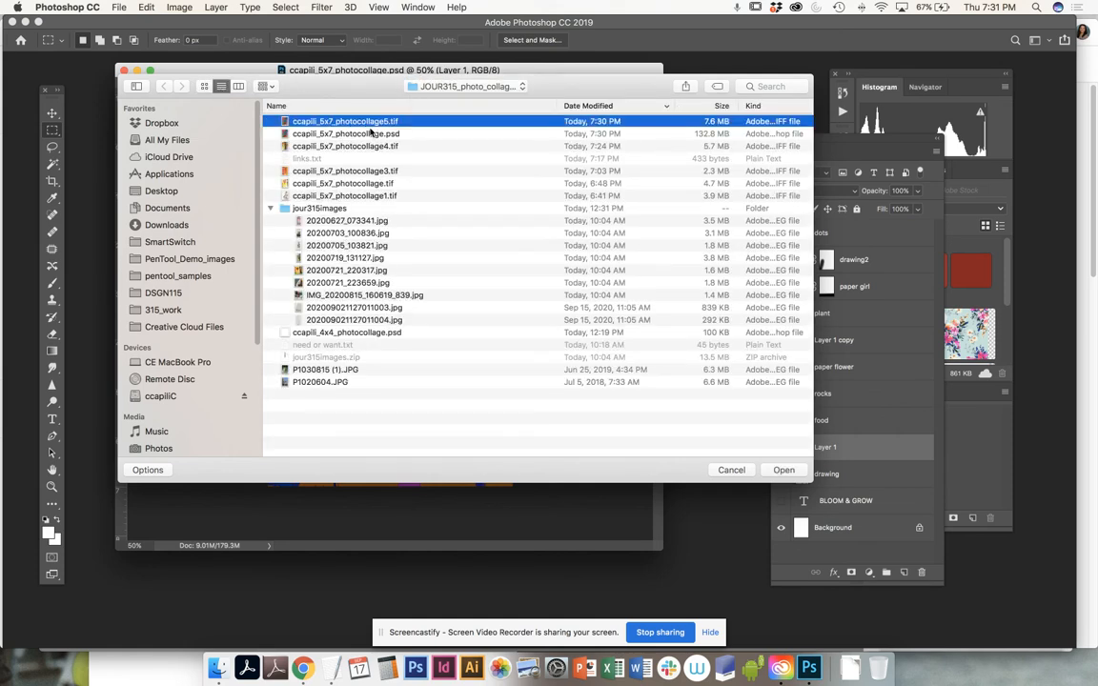
{"action": "left_click", "coordinate": [326, 146], "text": "super"}
{"action": "left_click", "coordinate": [358, 172], "text": "super"}
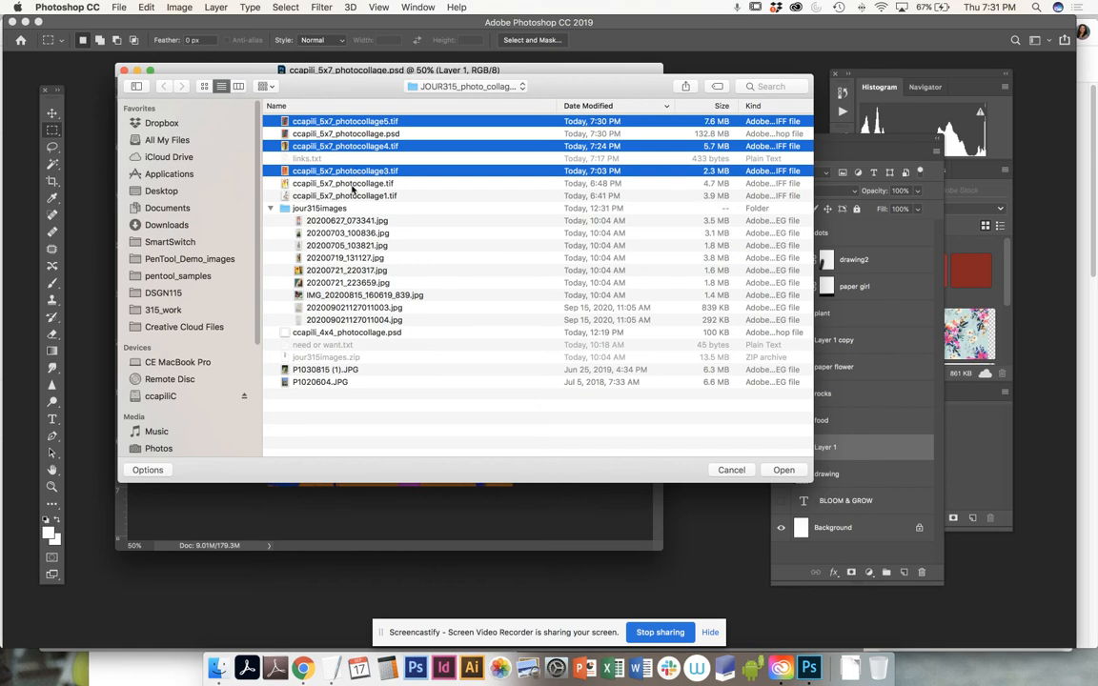
{"action": "left_click", "coordinate": [320, 183], "text": "super"}
{"action": "left_click", "coordinate": [317, 196], "text": "super"}
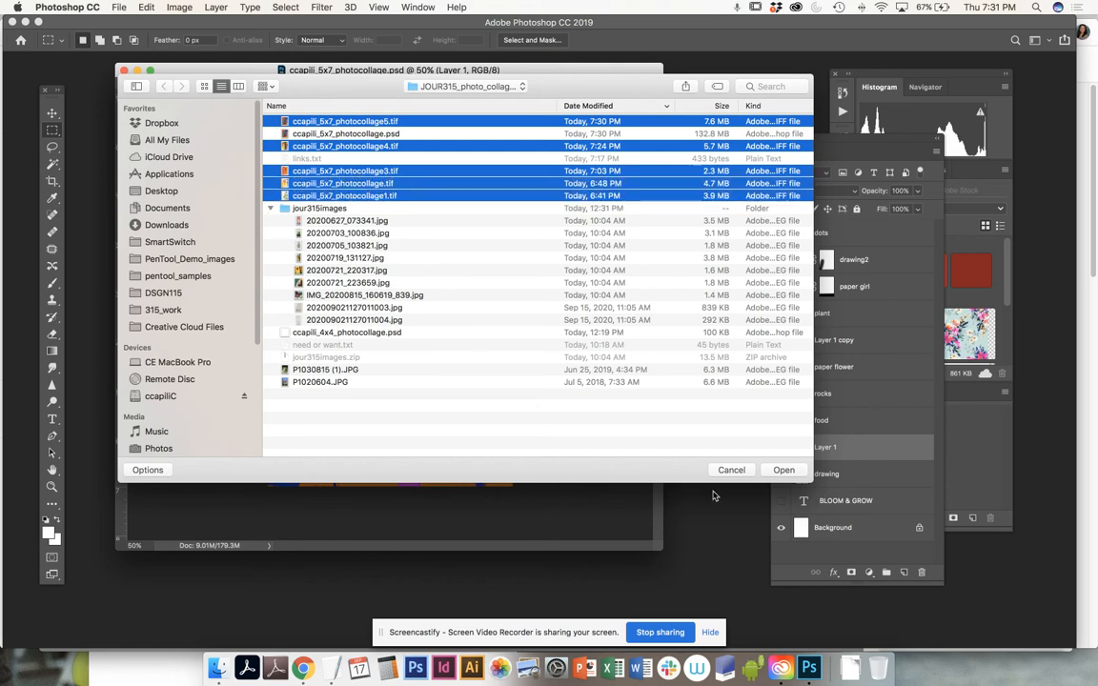
{"action": "left_click", "coordinate": [784, 471]}
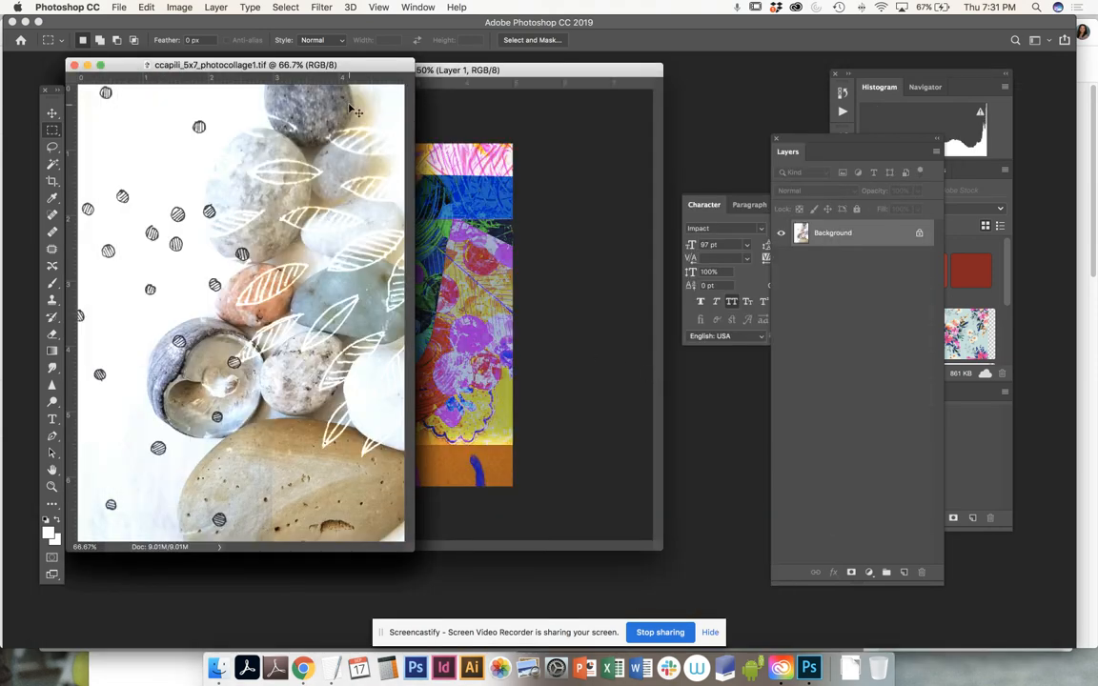
- Minimize the layered PSD window and stack the photocollage1.tif and photocollage.tif windows in a column, both zoomed to 33.33%
{"action": "left_click_drag", "start_coordinate": [292, 66], "coordinate": [632, 77]}
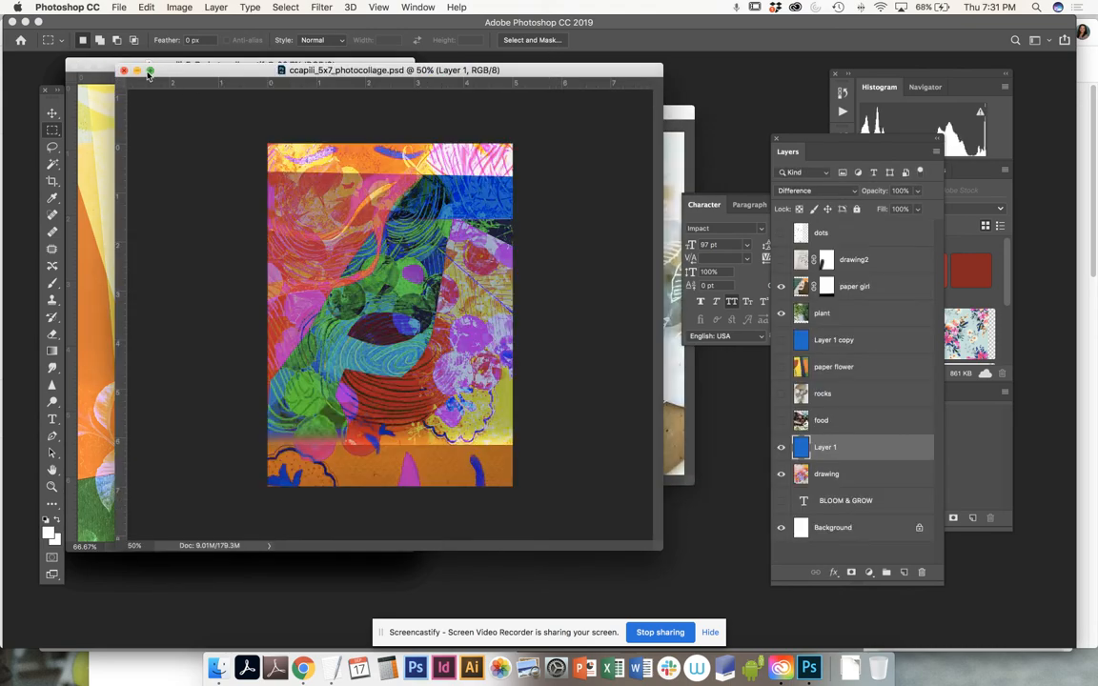
{"action": "left_click", "coordinate": [136, 70]}
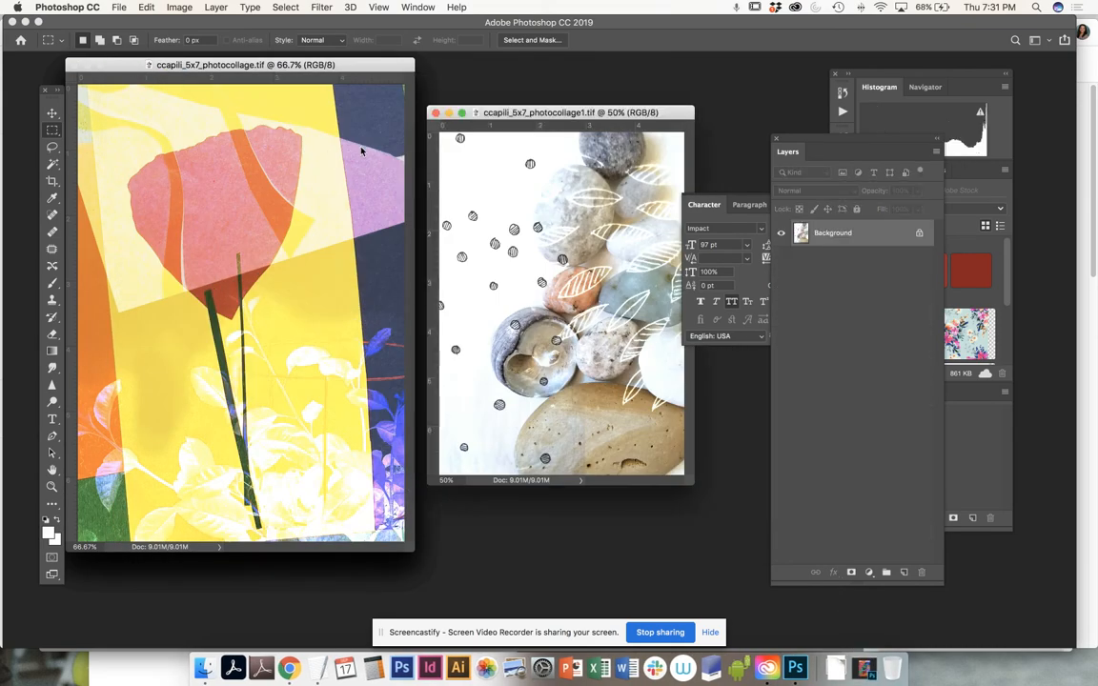
{"action": "key", "text": "super+minus"}
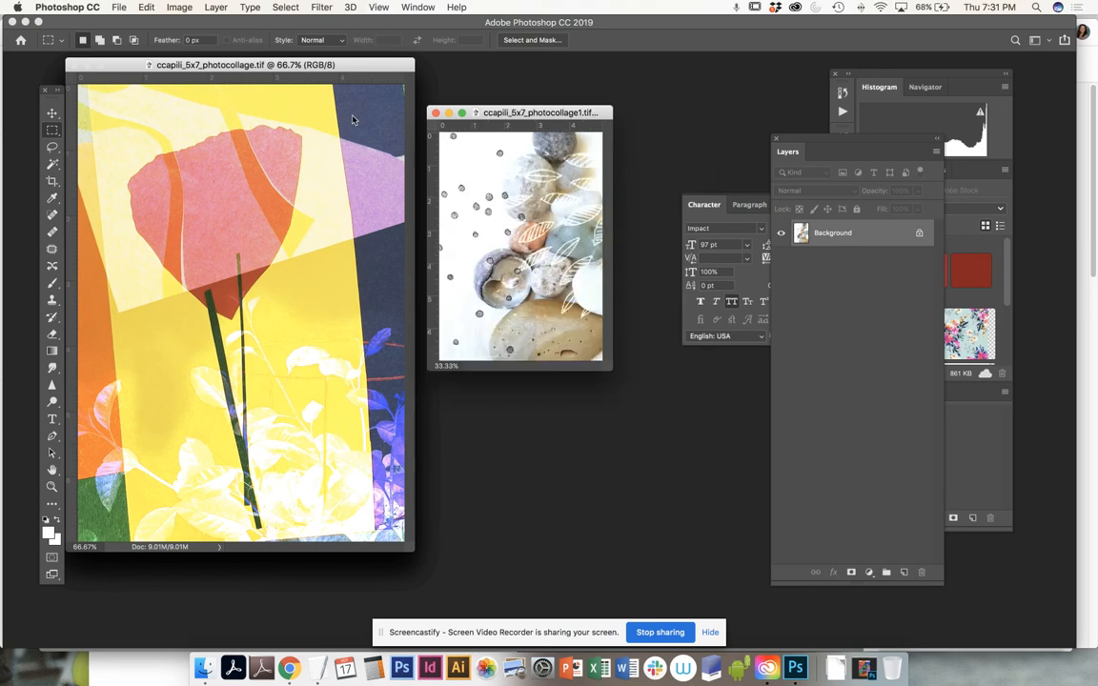
{"action": "left_click", "coordinate": [348, 75]}
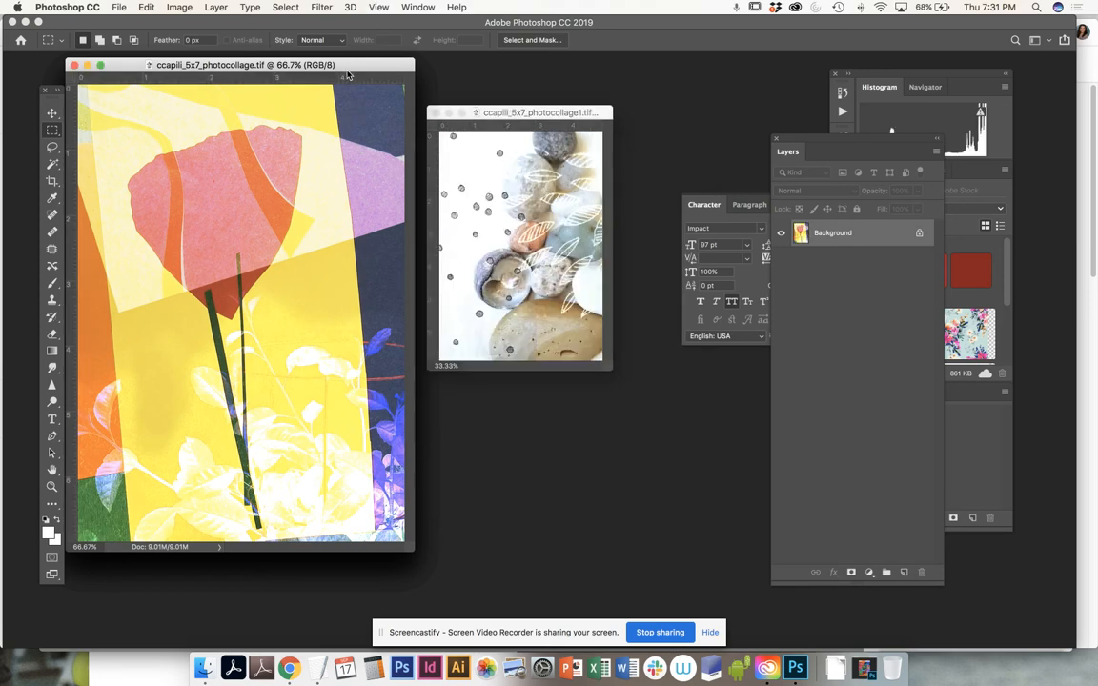
{"action": "key", "text": "super+minus"}
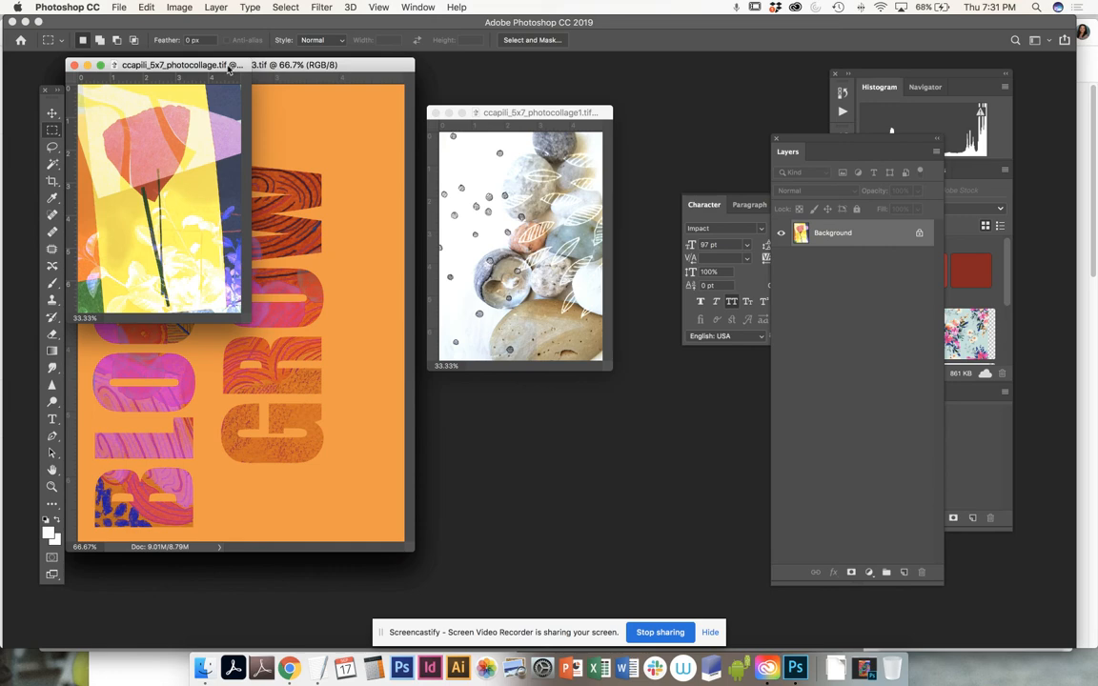
{"action": "left_click_drag", "start_coordinate": [207, 65], "coordinate": [581, 344]}
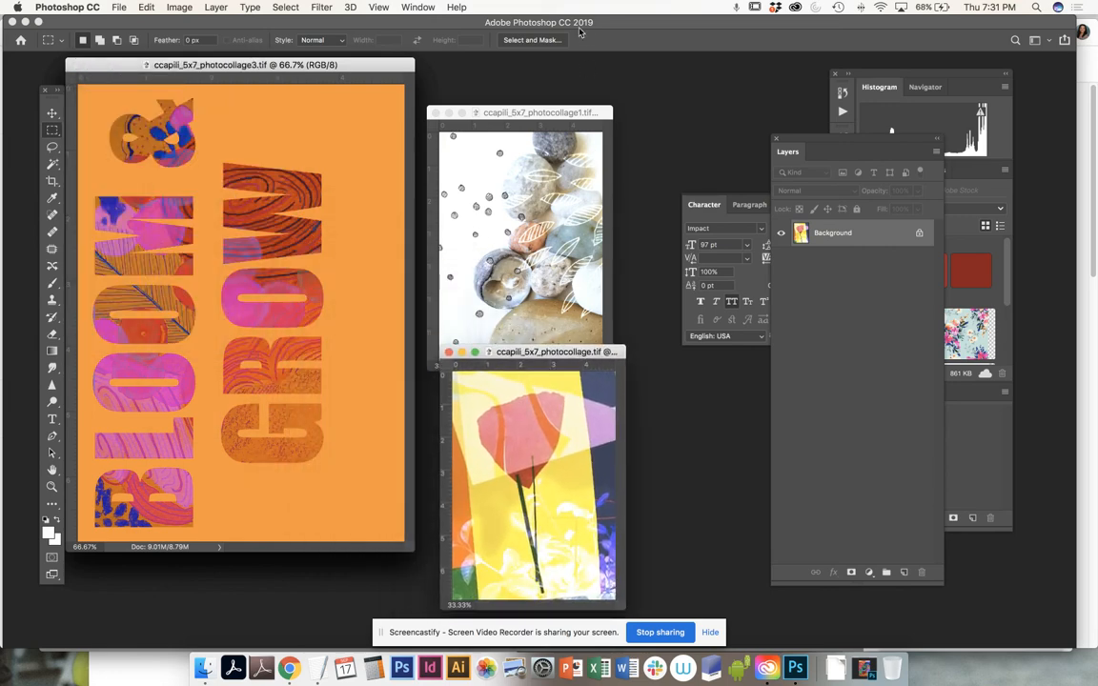
{"action": "left_click_drag", "start_coordinate": [569, 111], "coordinate": [618, 69]}
{"action": "left_click_drag", "start_coordinate": [568, 355], "coordinate": [612, 342]}
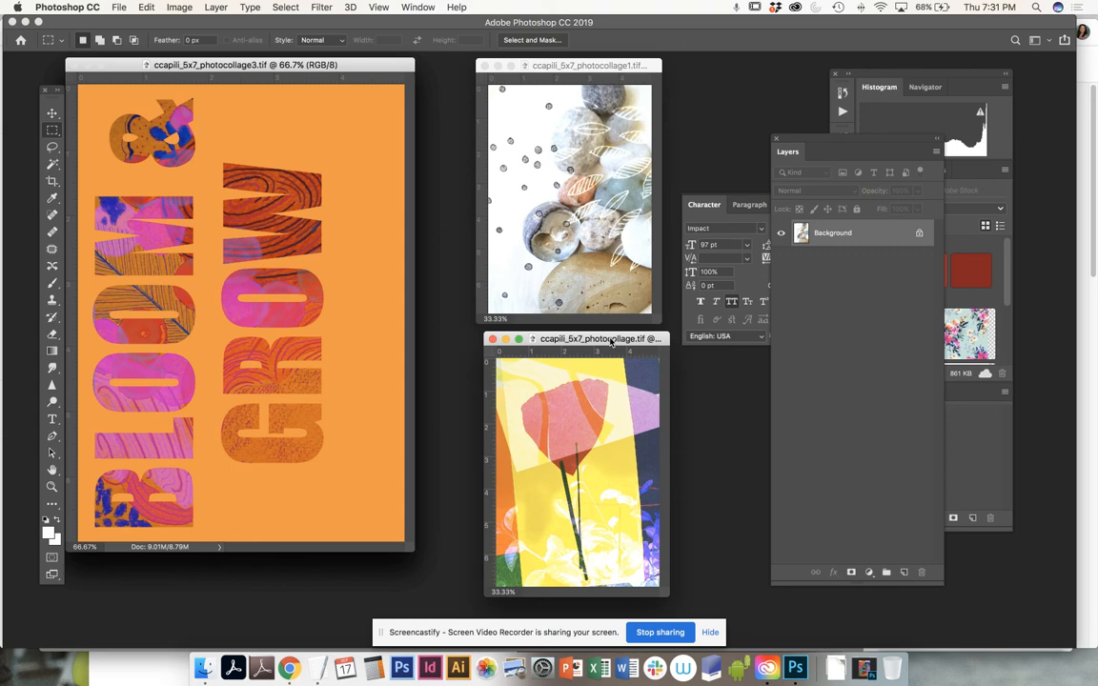
- Zoom the photocollage3.tif and photocollage4.tif windows to 33.33% and arrange them in a second column beside the first pair
{"action": "left_click", "coordinate": [349, 64]}
{"action": "key", "text": "super+minus"}
{"action": "key", "text": "super+minus"}
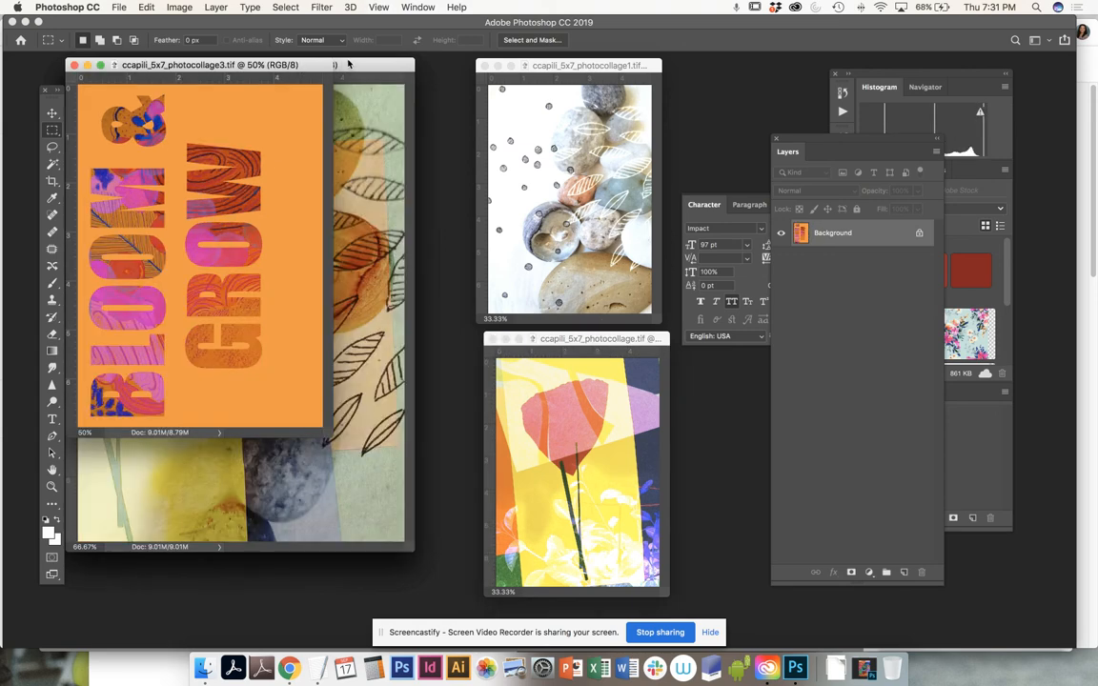
{"action": "left_click_drag", "start_coordinate": [164, 65], "coordinate": [376, 65]}
{"action": "left_click", "coordinate": [317, 515]}
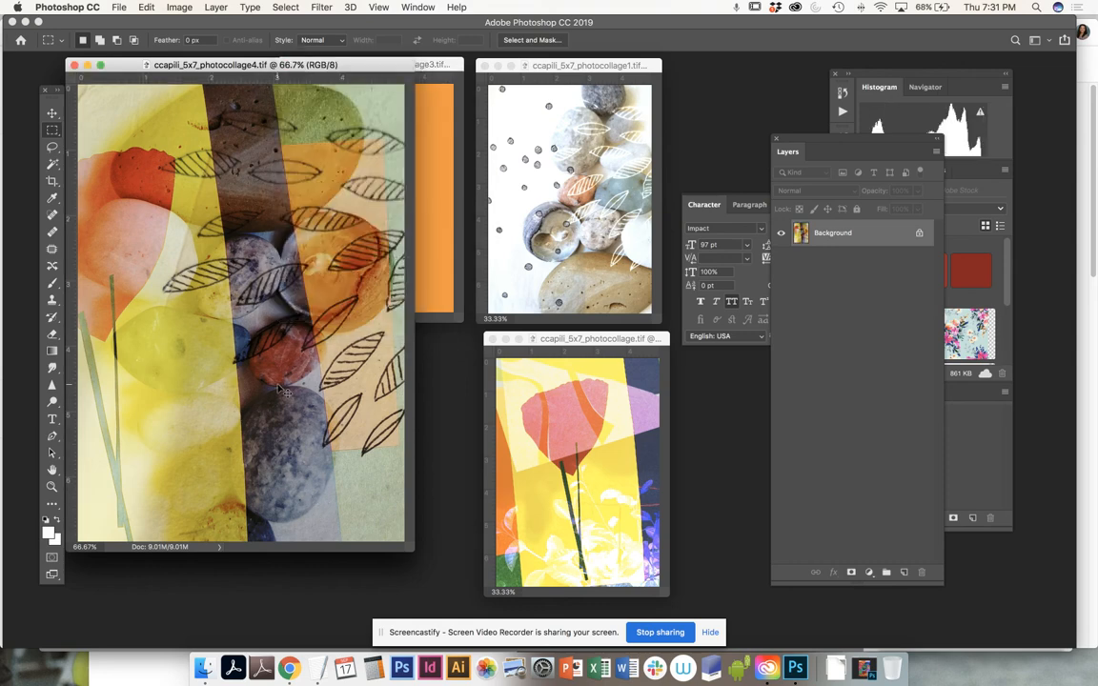
{"action": "key", "text": "super+minus"}
{"action": "key", "text": "super+minus"}
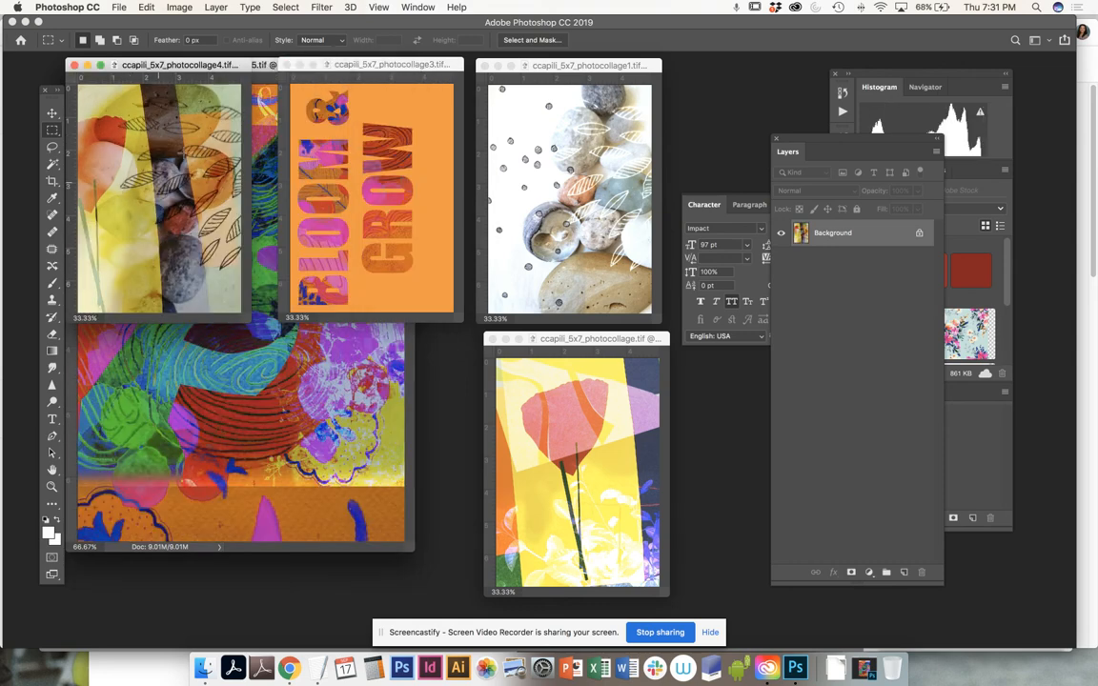
{"action": "left_click_drag", "start_coordinate": [181, 67], "coordinate": [416, 353]}
- Zoom the photocollage5.tif window to 33.33% and place it beside the other four collages for comparison
{"action": "left_click", "coordinate": [246, 310]}
{"action": "key", "text": "super+minus"}
{"action": "key", "text": "super+minus"}
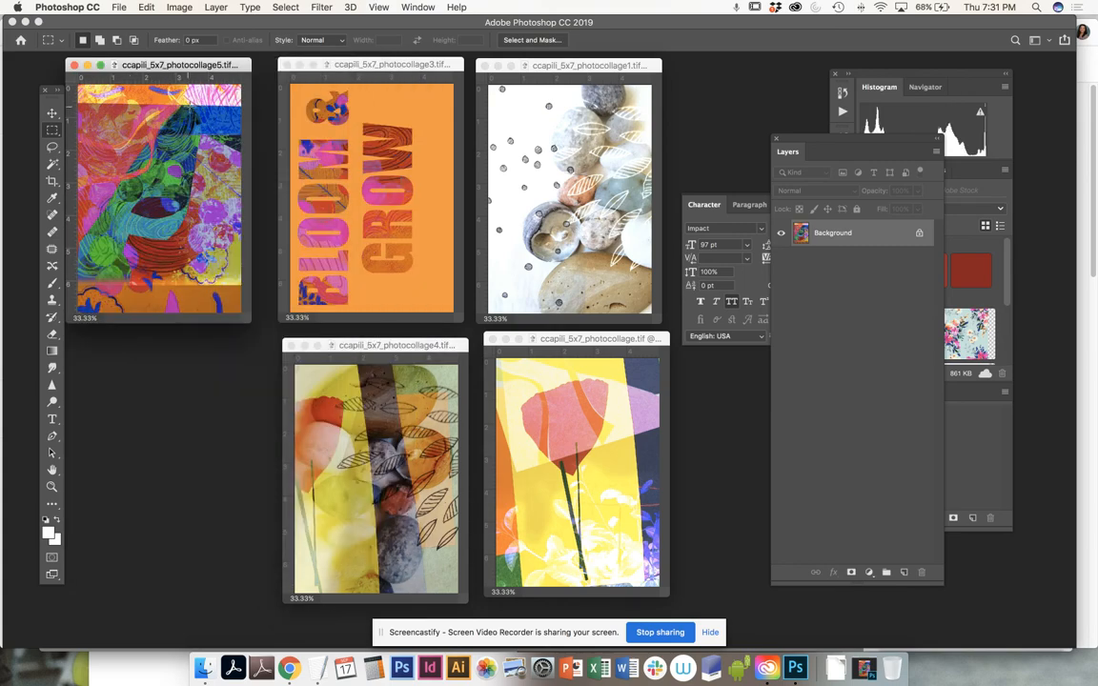
{"action": "left_click_drag", "start_coordinate": [203, 64], "coordinate": [222, 208]}
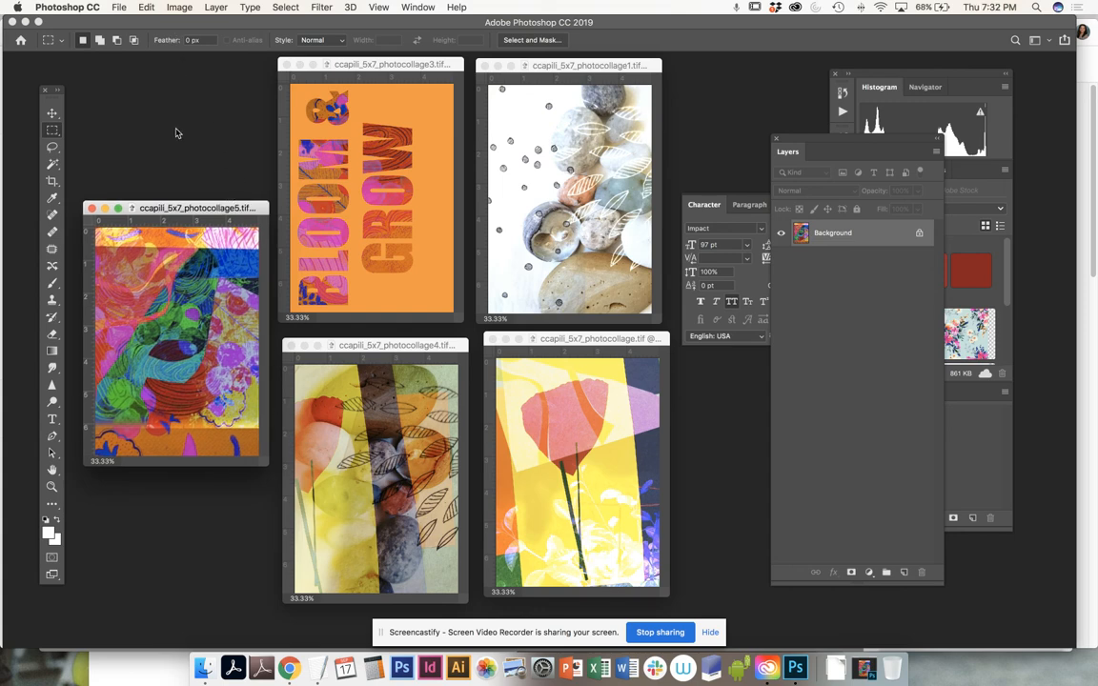
{"action": "left_click_drag", "start_coordinate": [72, 54], "coordinate": [680, 614]}
- Convert the photocollage5.tif image to CMYK color using the U.S. Web Coated (SWOP) v2 profile, and close its document
{"action": "left_click", "coordinate": [179, 7]}
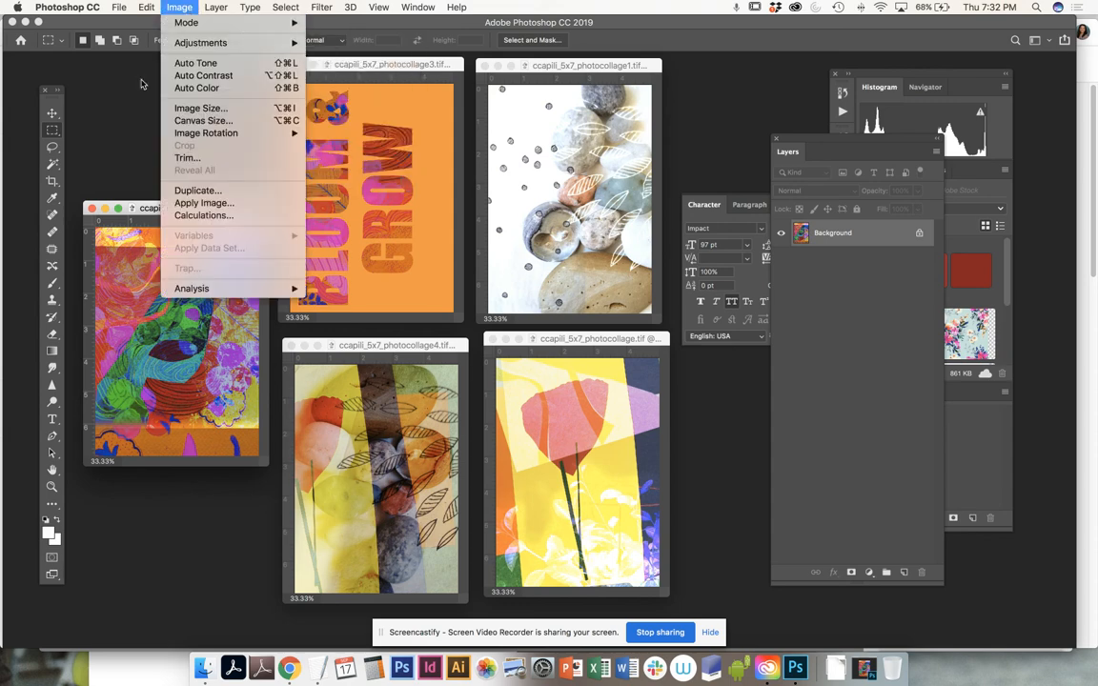
{"action": "left_click", "coordinate": [146, 200]}
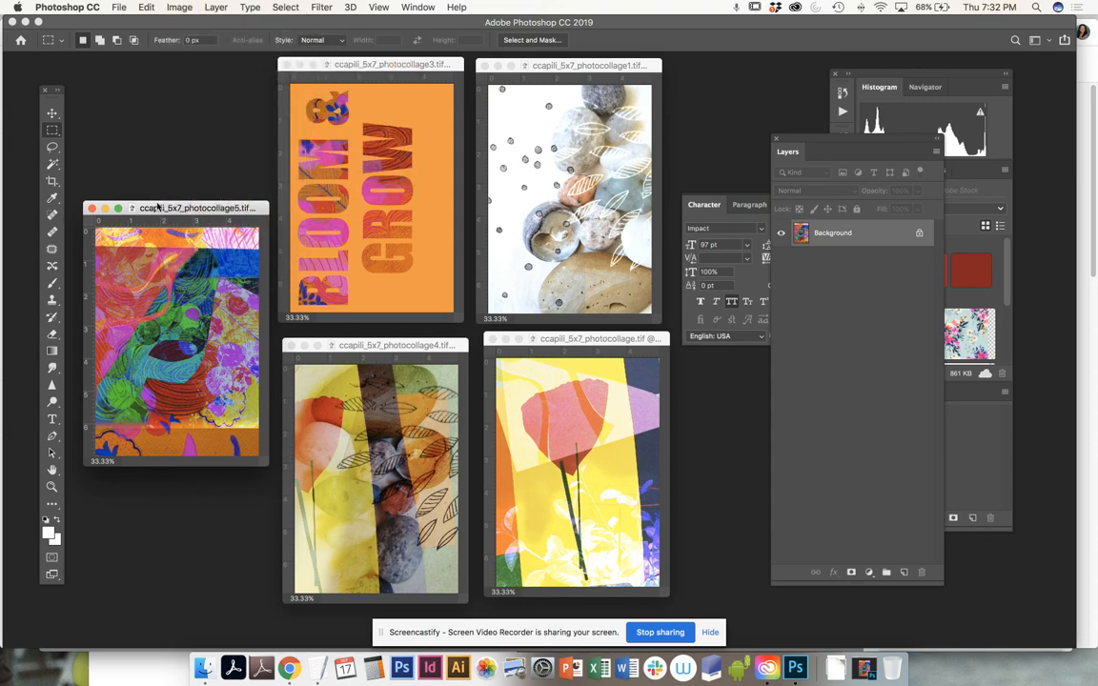
{"action": "left_click", "coordinate": [186, 7]}
{"action": "mouse_move", "coordinate": [255, 23]}
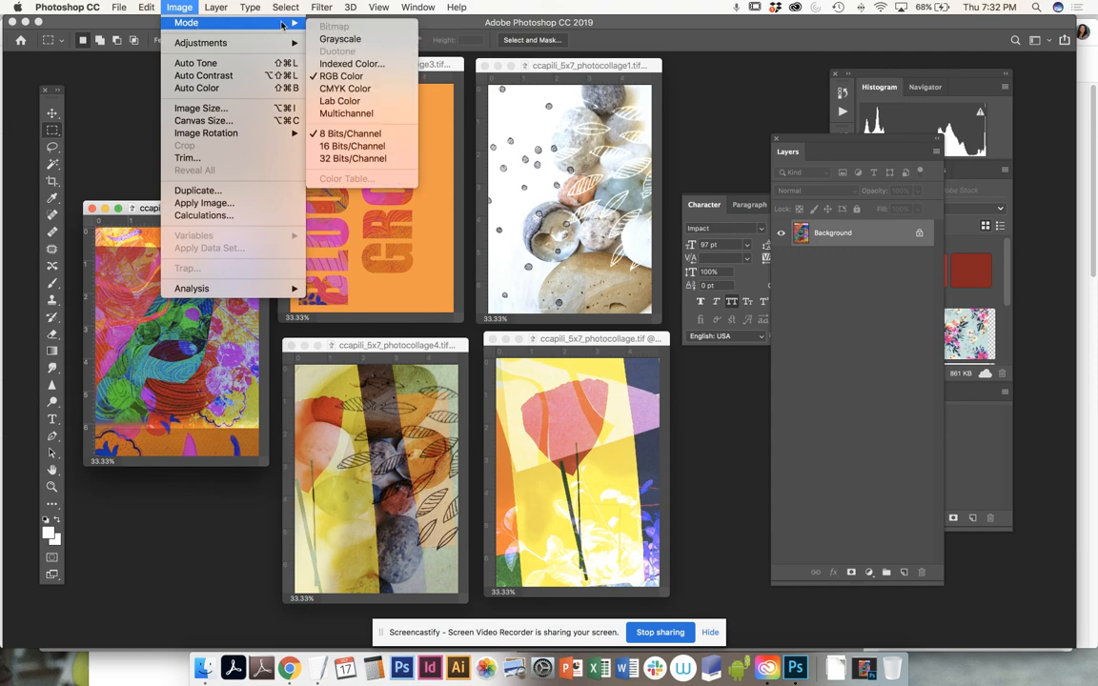
{"action": "left_click", "coordinate": [344, 89]}
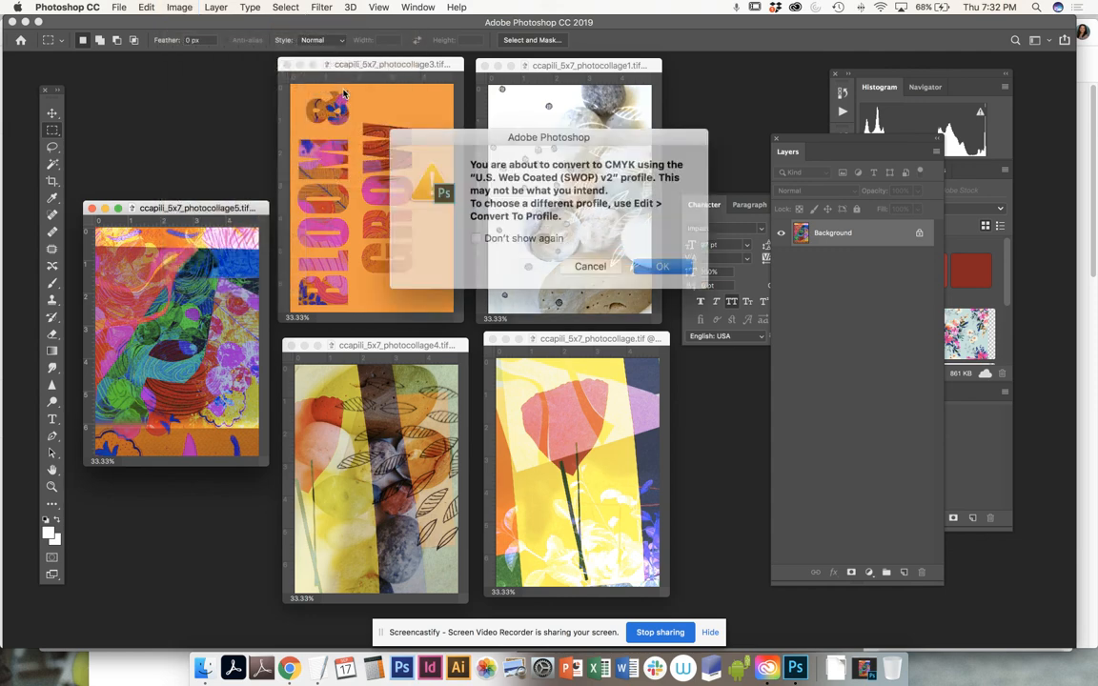
{"action": "left_click", "coordinate": [649, 258]}
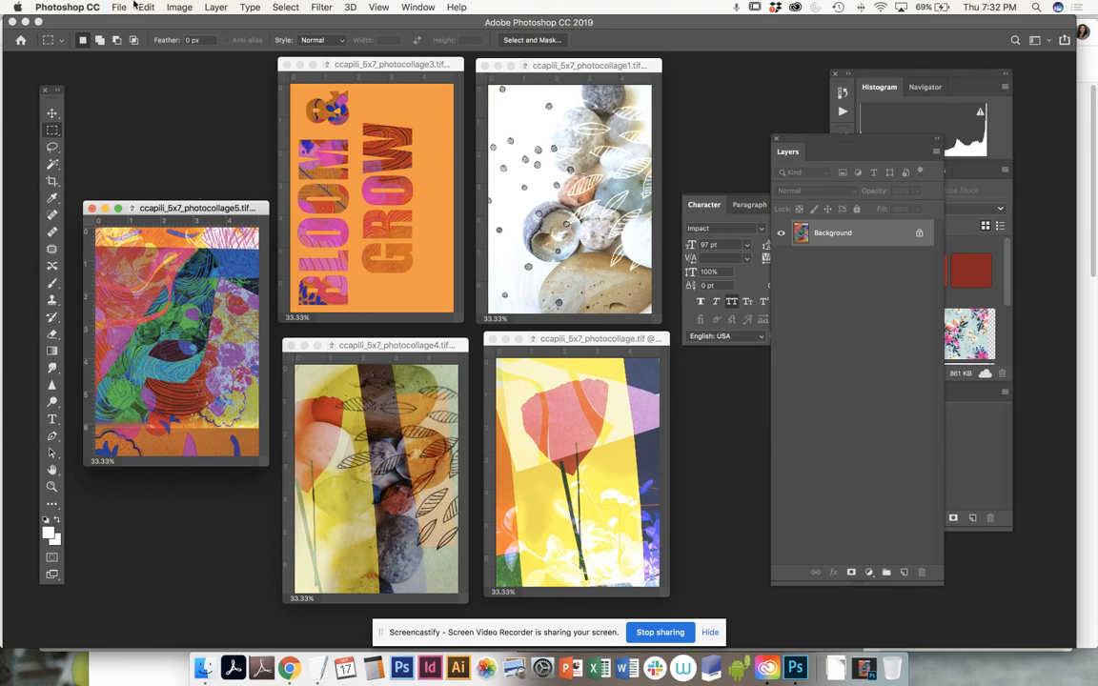
{"action": "left_click", "coordinate": [92, 210]}
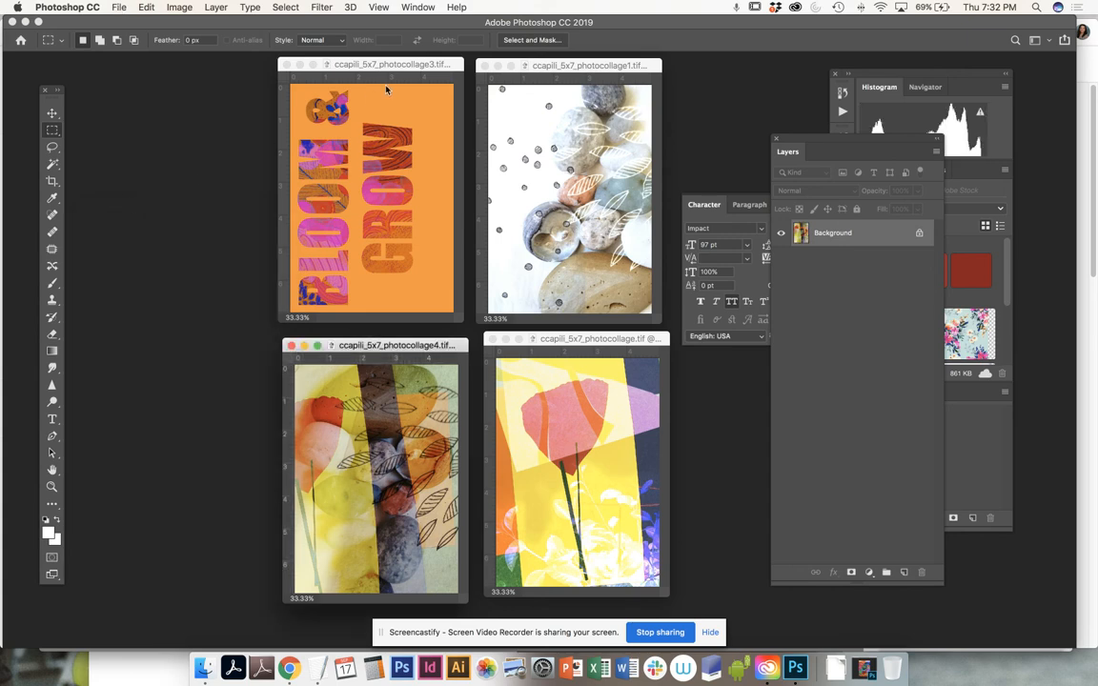
- Convert the orange Bloom & Grow collage, photocollage3.tif, to CMYK color with the U.S. Web Coated (SWOP) v2 profile
{"action": "left_click", "coordinate": [347, 64]}
{"action": "left_click", "coordinate": [181, 8]}
{"action": "mouse_move", "coordinate": [191, 22]}
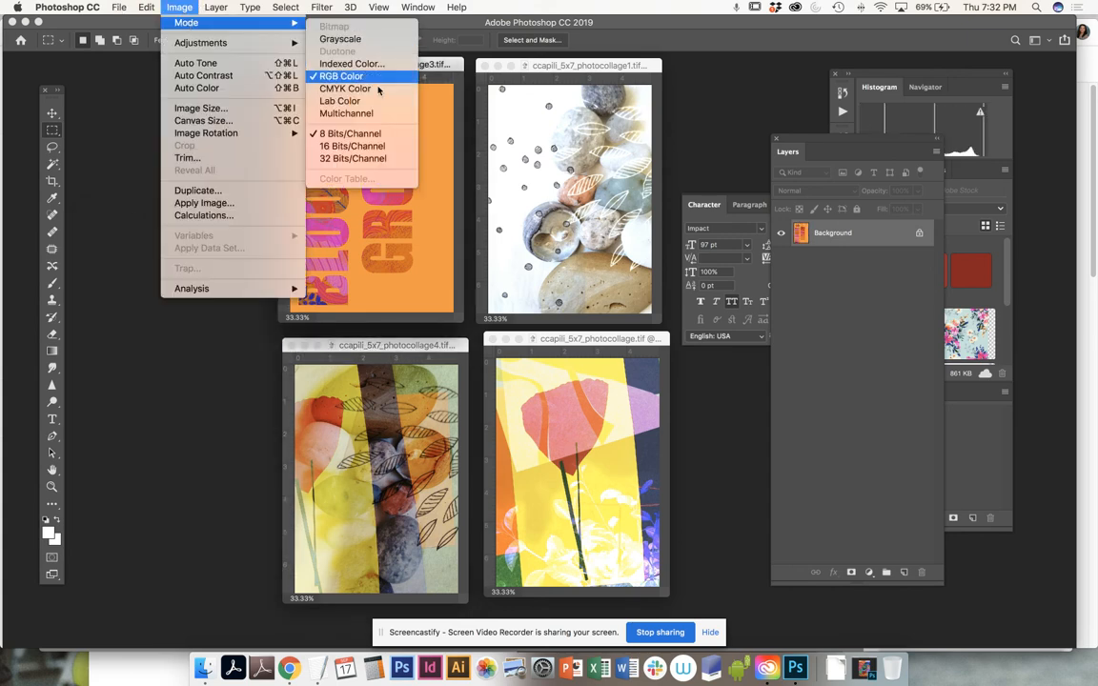
{"action": "left_click", "coordinate": [331, 82]}
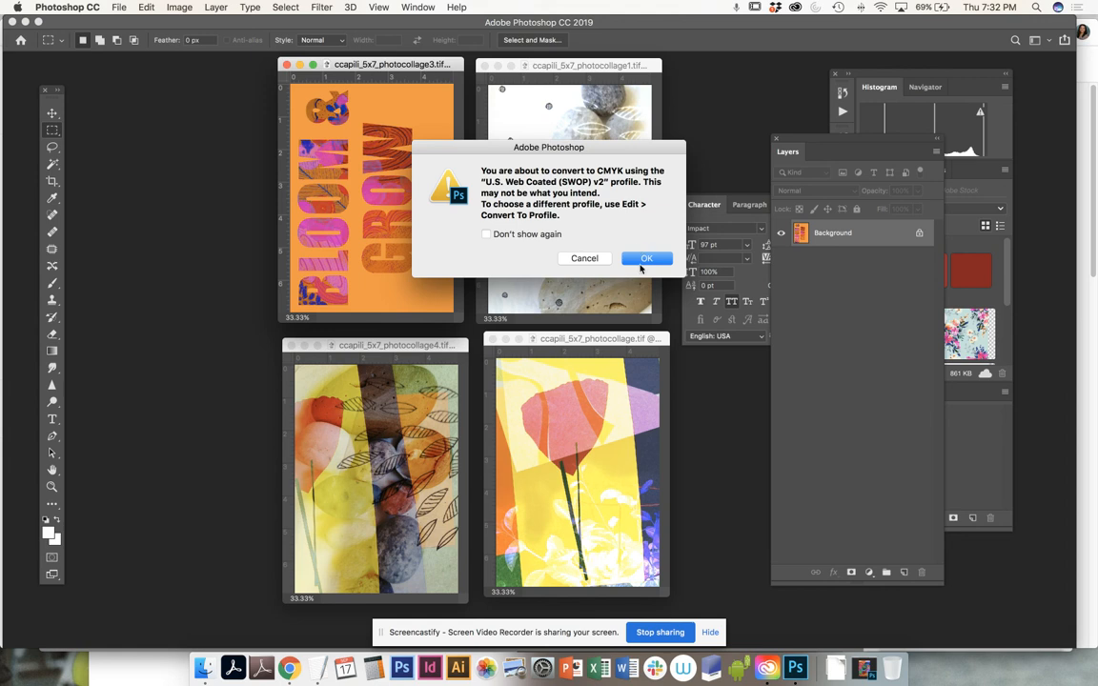
{"action": "key", "text": "Return"}
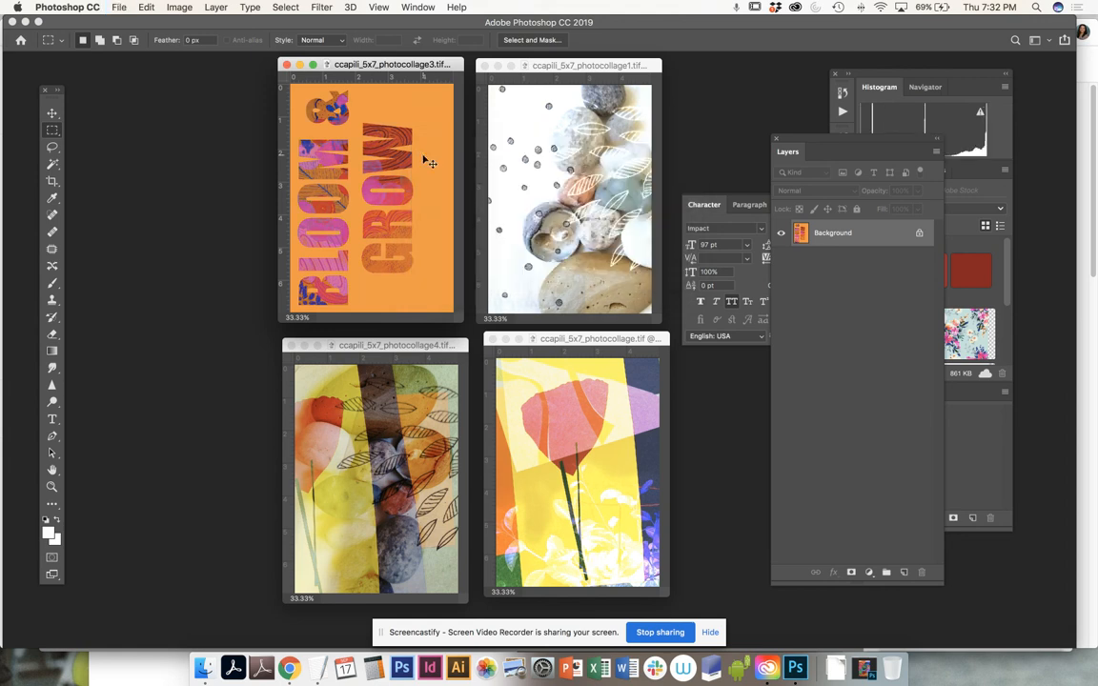
- Close the orange photocollage3.tif document and convert the stone collage, photocollage1.tif, to CMYK color with the U.S. Web Coated (SWOP) v2 profile
{"action": "key", "text": "super+w"}
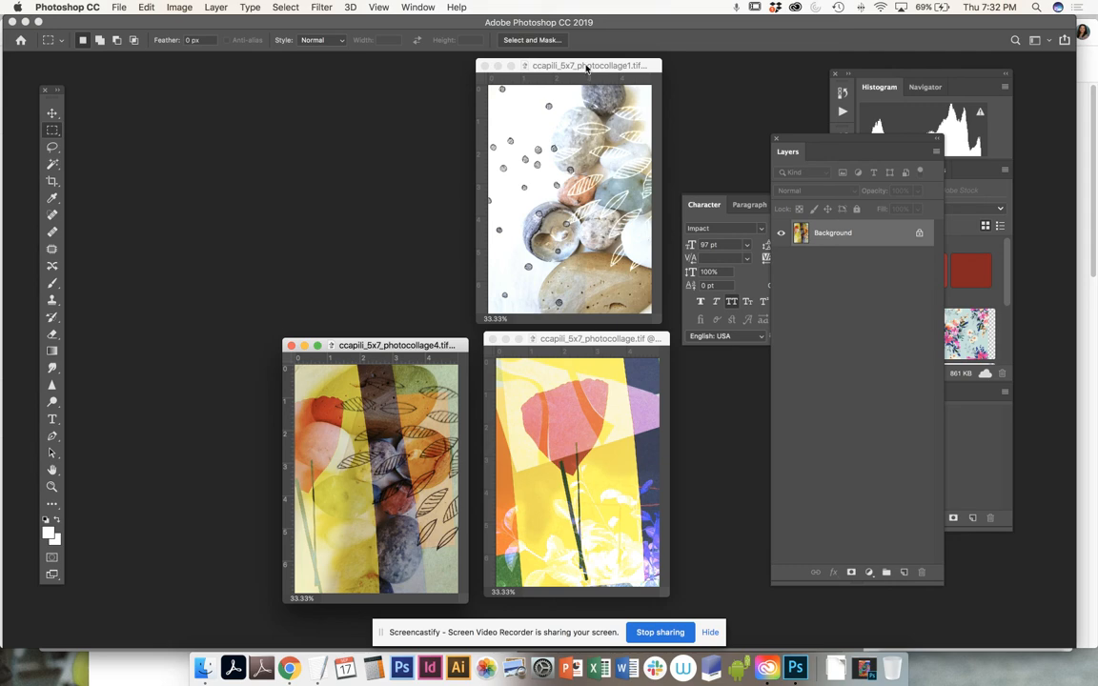
{"action": "left_click", "coordinate": [167, 7]}
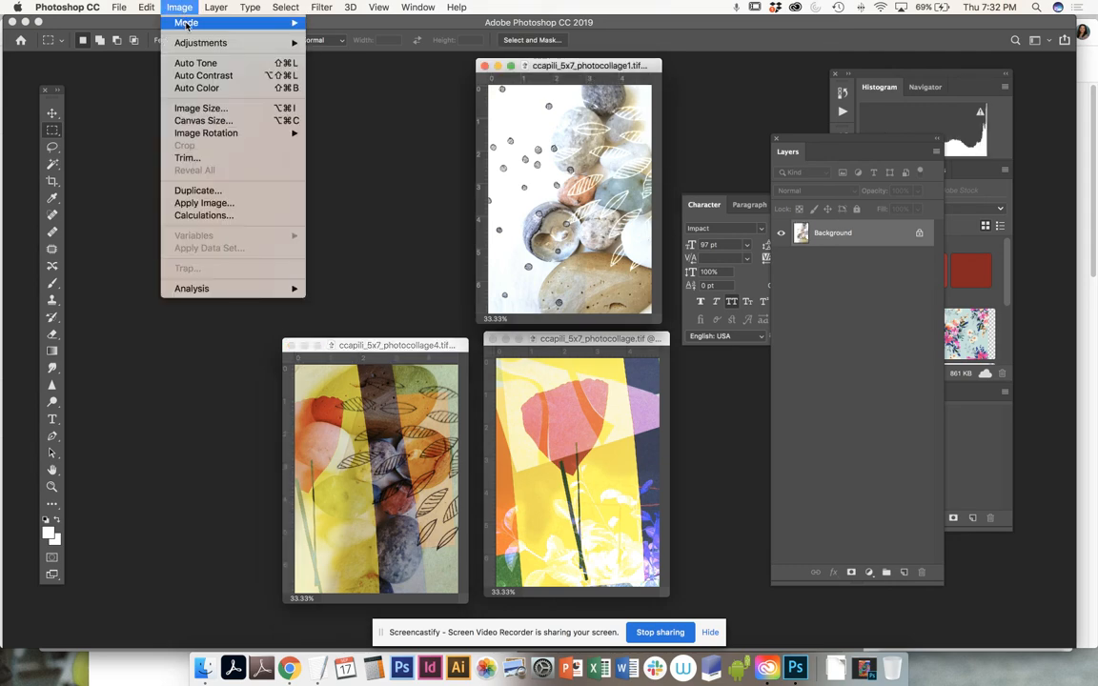
{"action": "mouse_move", "coordinate": [168, 23]}
{"action": "left_click", "coordinate": [347, 87]}
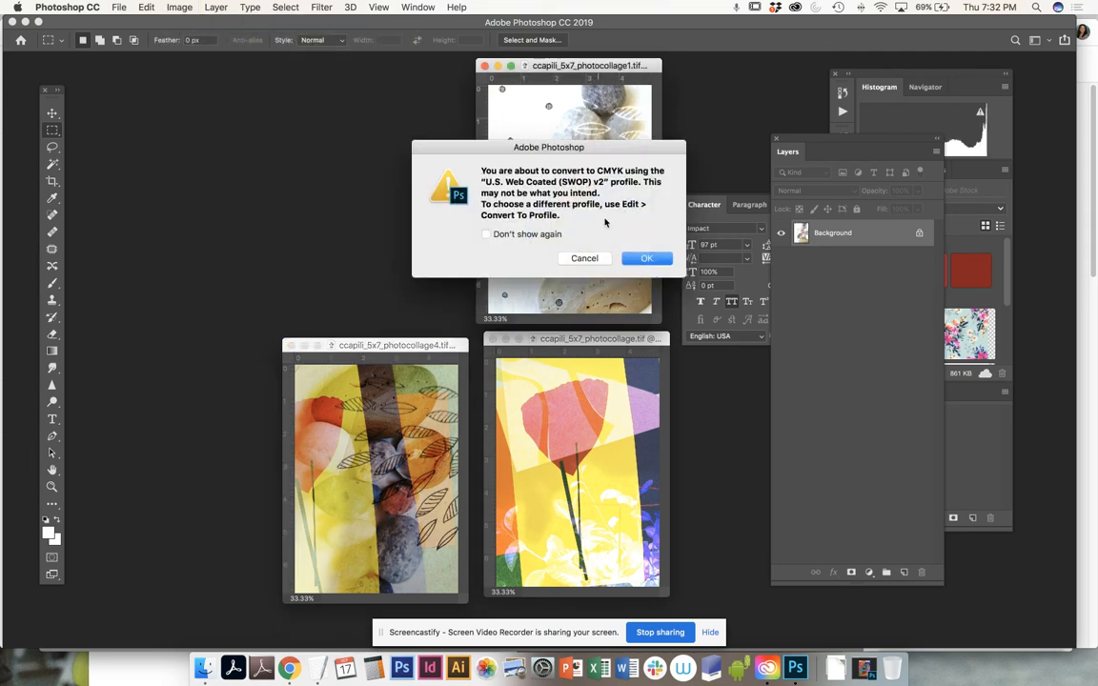
{"action": "left_click", "coordinate": [634, 260]}
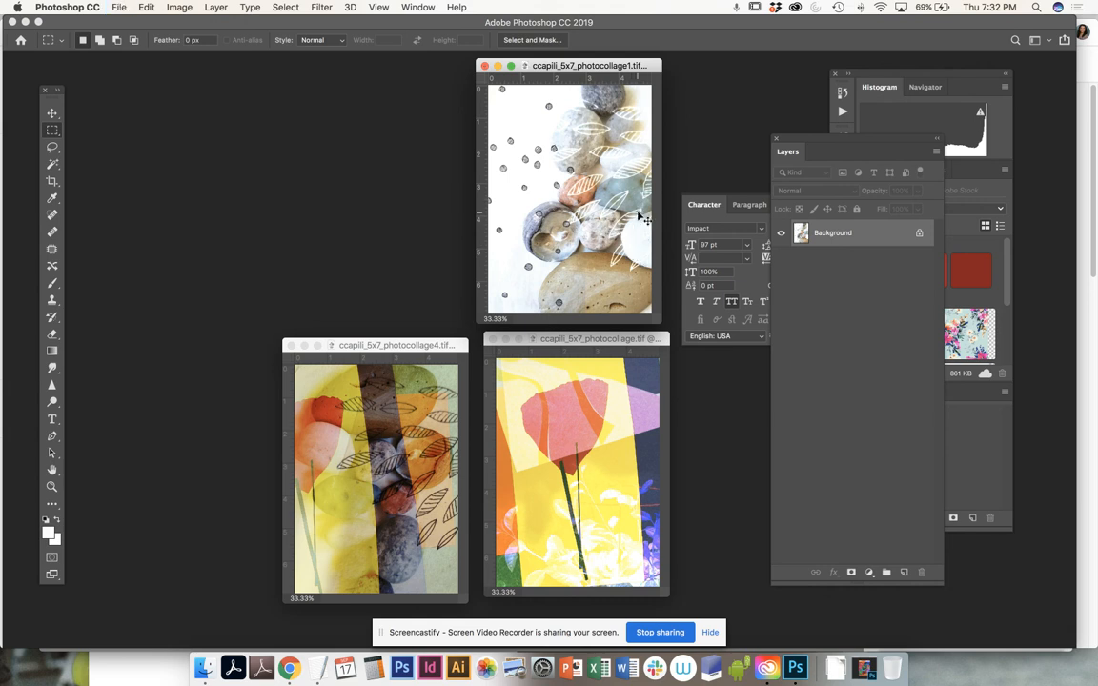
- Close the photocollage1.tif document and convert photocollage4.tif to CMYK color with the U.S. Web Coated (SWOP) v2 profile
{"action": "key", "text": "super+w"}
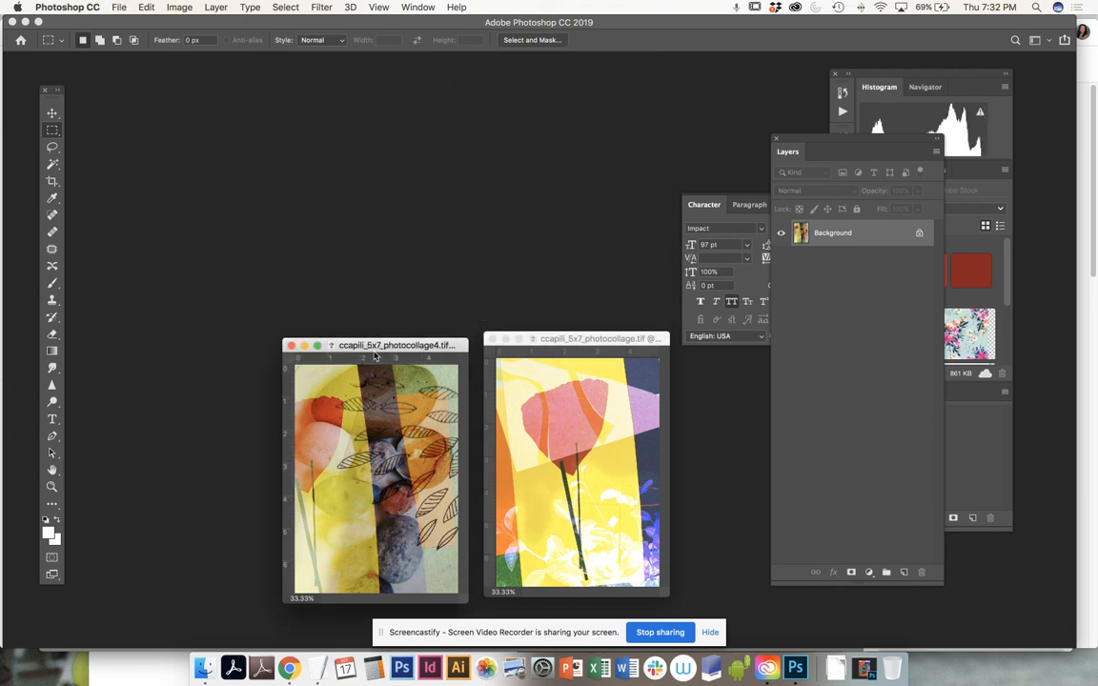
{"action": "left_click", "coordinate": [181, 6]}
{"action": "mouse_move", "coordinate": [189, 21]}
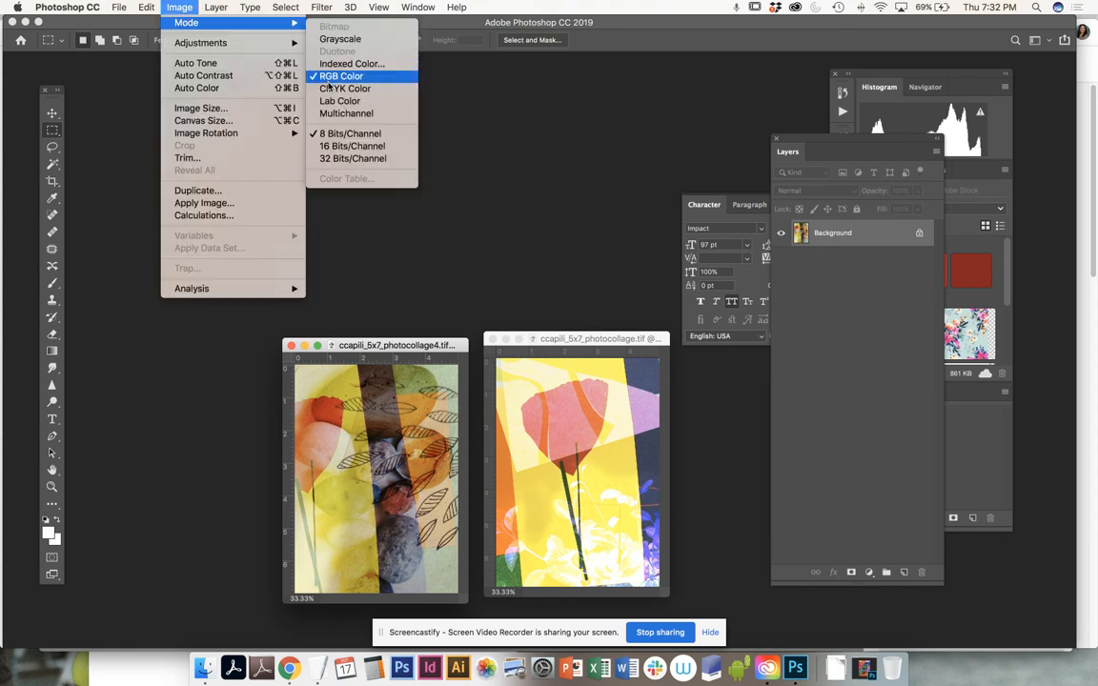
{"action": "left_click", "coordinate": [329, 89]}
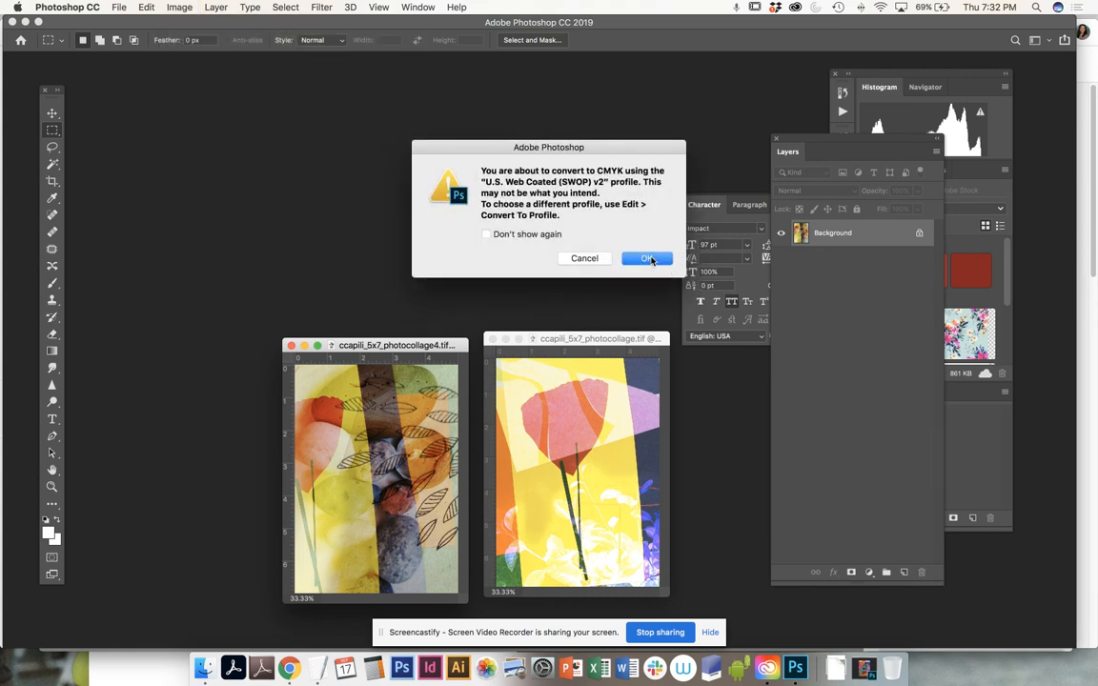
{"action": "left_click", "coordinate": [652, 261]}
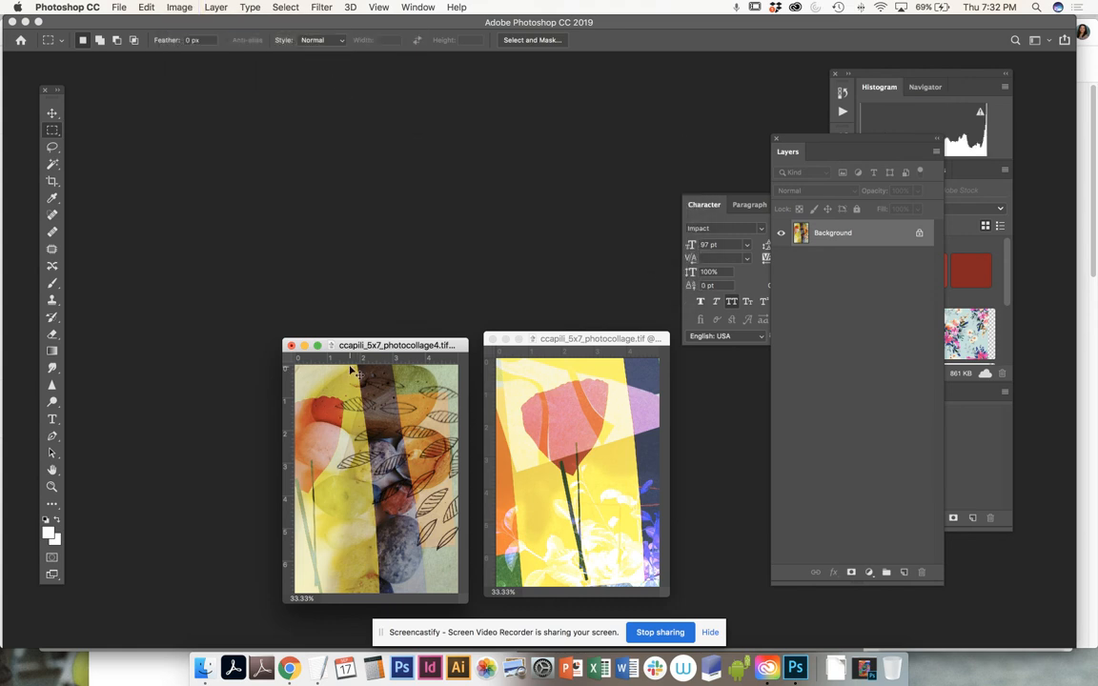
- Close the photocollage4.tif document and convert the yellow flower collage, photocollage.tif, to CMYK color with the U.S. Web Coated (SWOP) v2 profile
{"action": "key", "text": "super+w"}
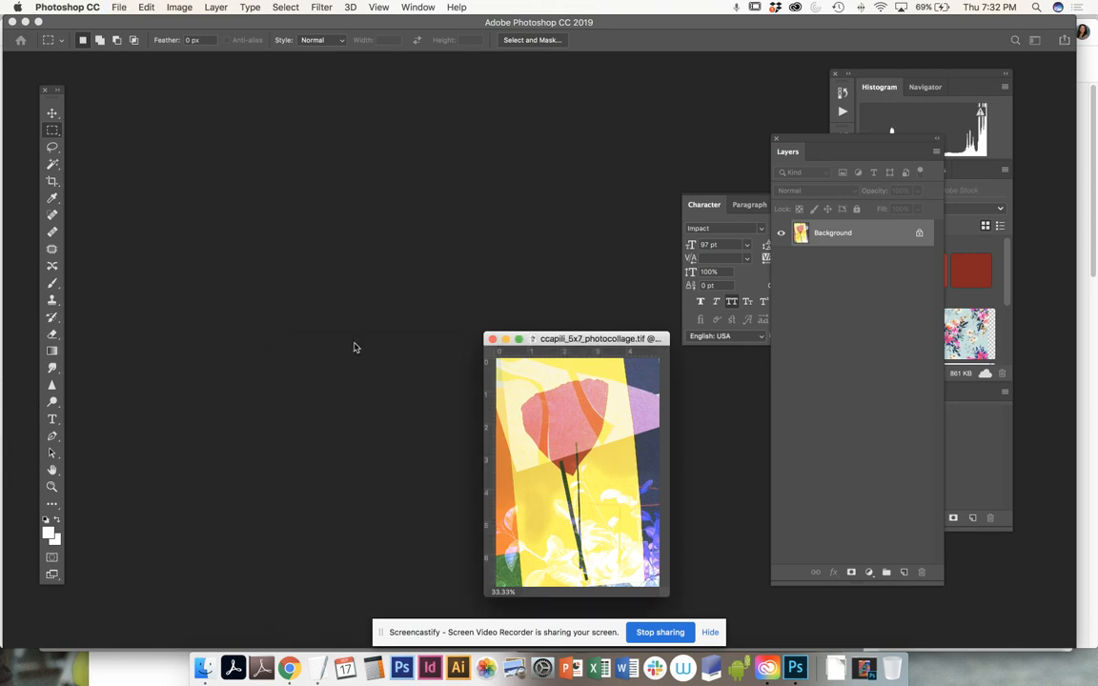
{"action": "left_click", "coordinate": [179, 7]}
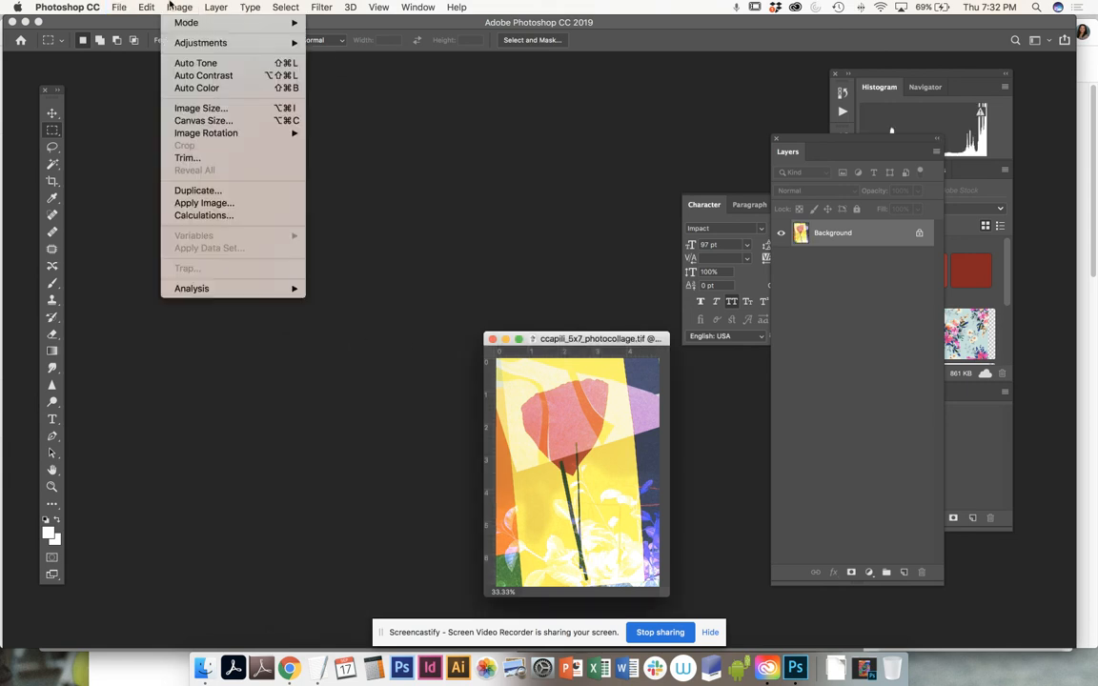
{"action": "mouse_move", "coordinate": [162, 23]}
{"action": "left_click", "coordinate": [341, 89]}
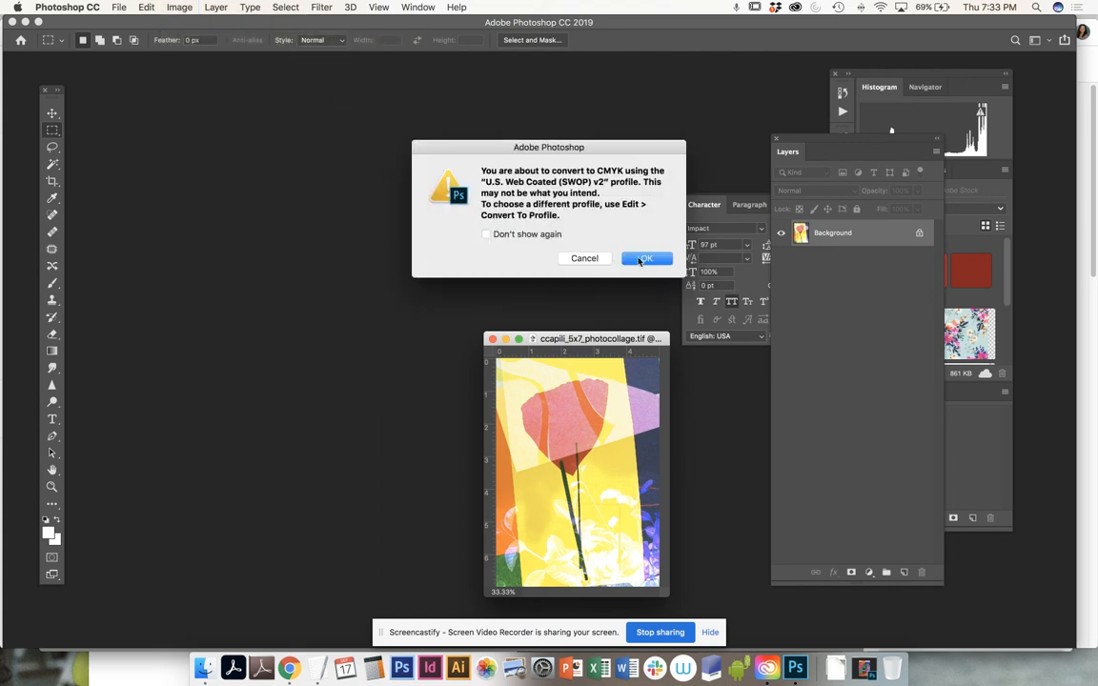
{"action": "left_click", "coordinate": [641, 261]}
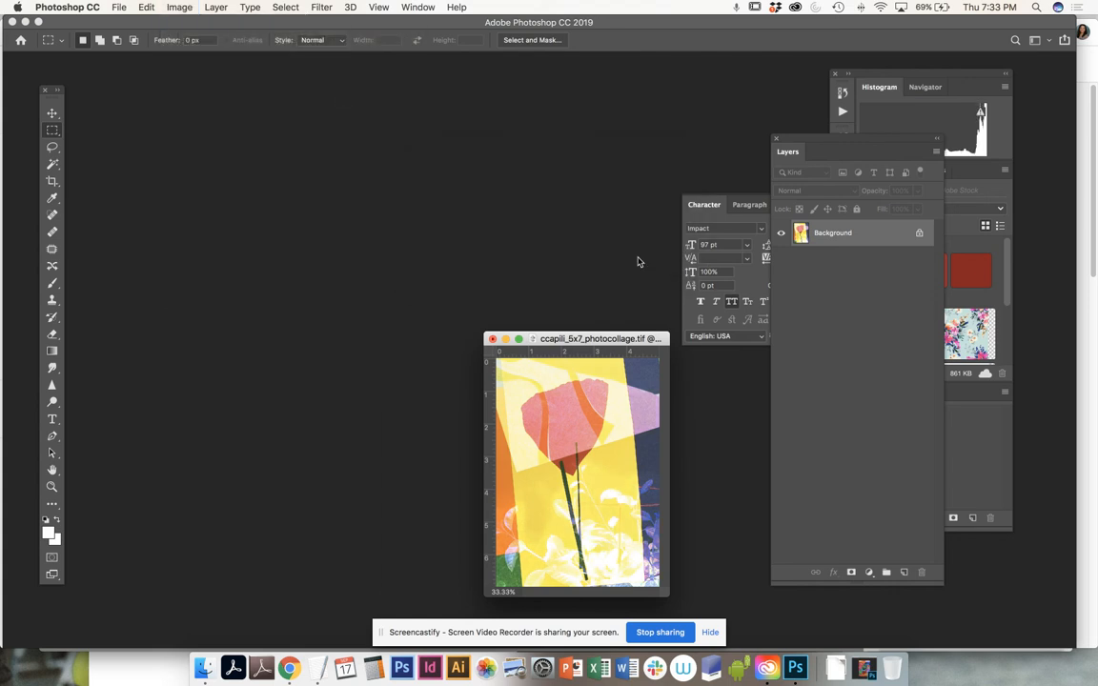
- Save the CMYK version of the yellow flower collage, photocollage.tif, and close its document
{"action": "left_click", "coordinate": [117, 8]}
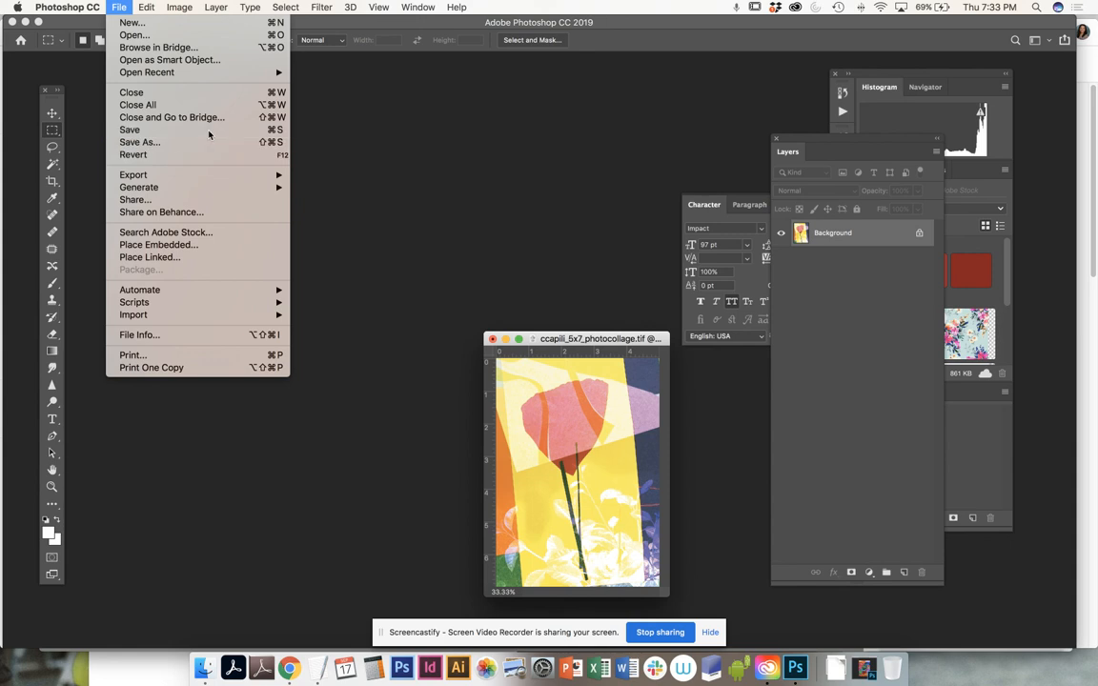
{"action": "left_click", "coordinate": [209, 135]}
{"action": "left_click", "coordinate": [121, 8]}
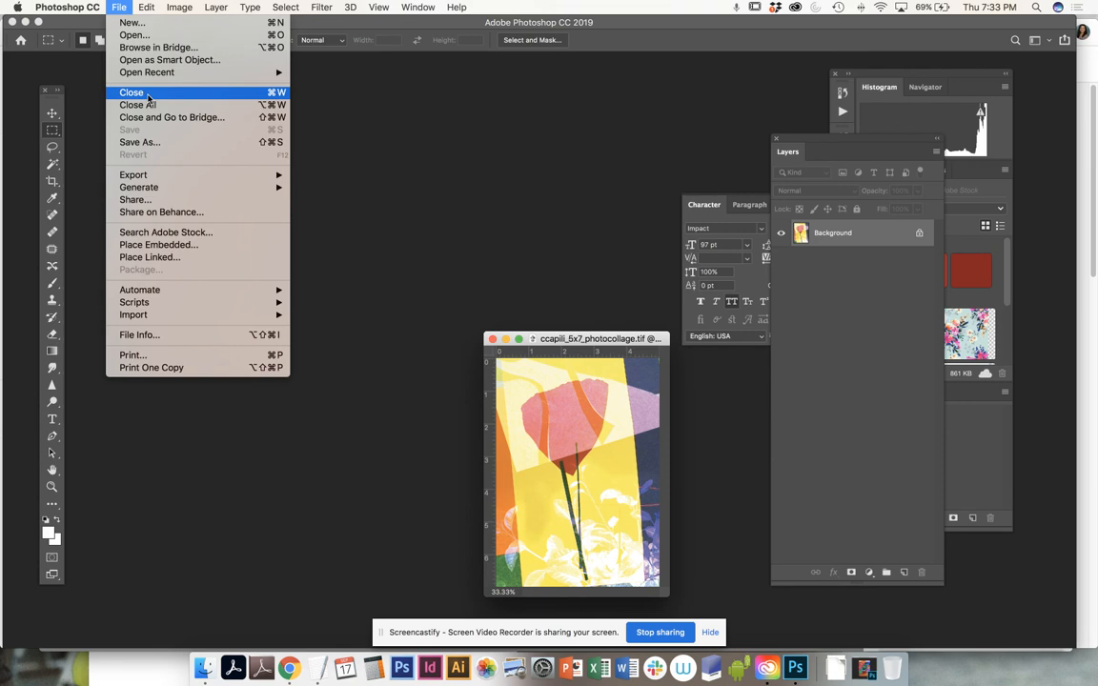
{"action": "left_click", "coordinate": [148, 94]}
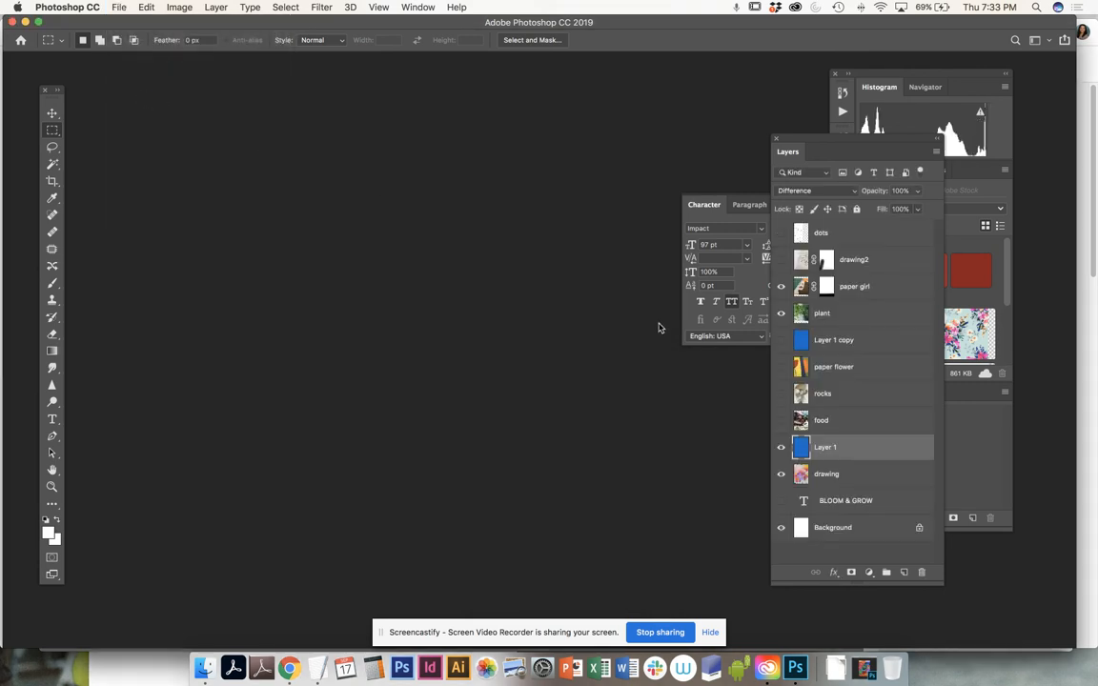